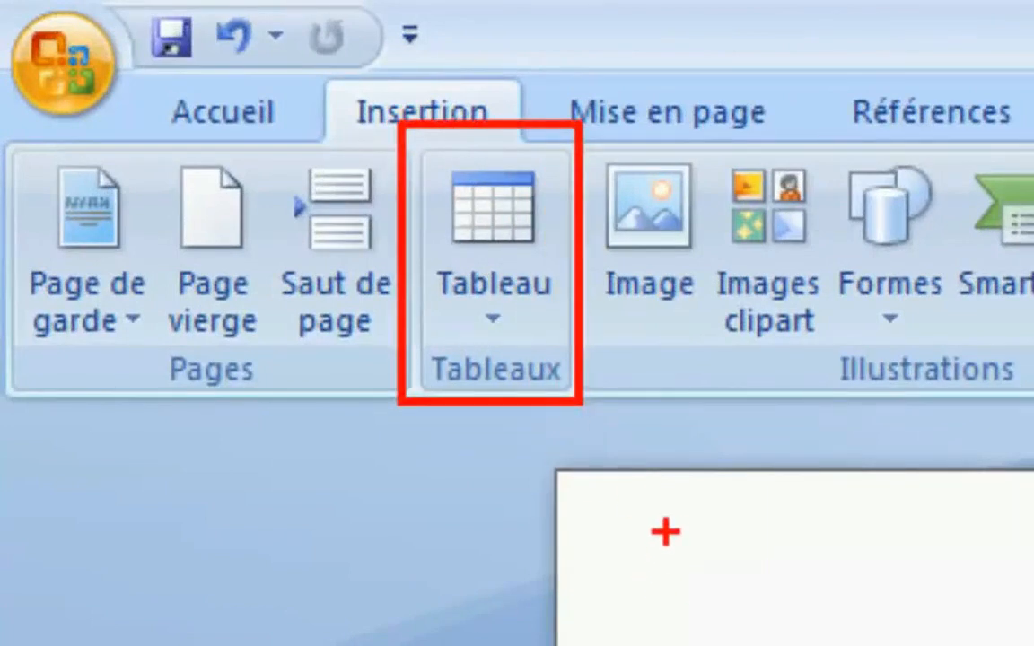
Step: Open the dialog for inserting a table with a specified number of columns and rows
click(475, 294)
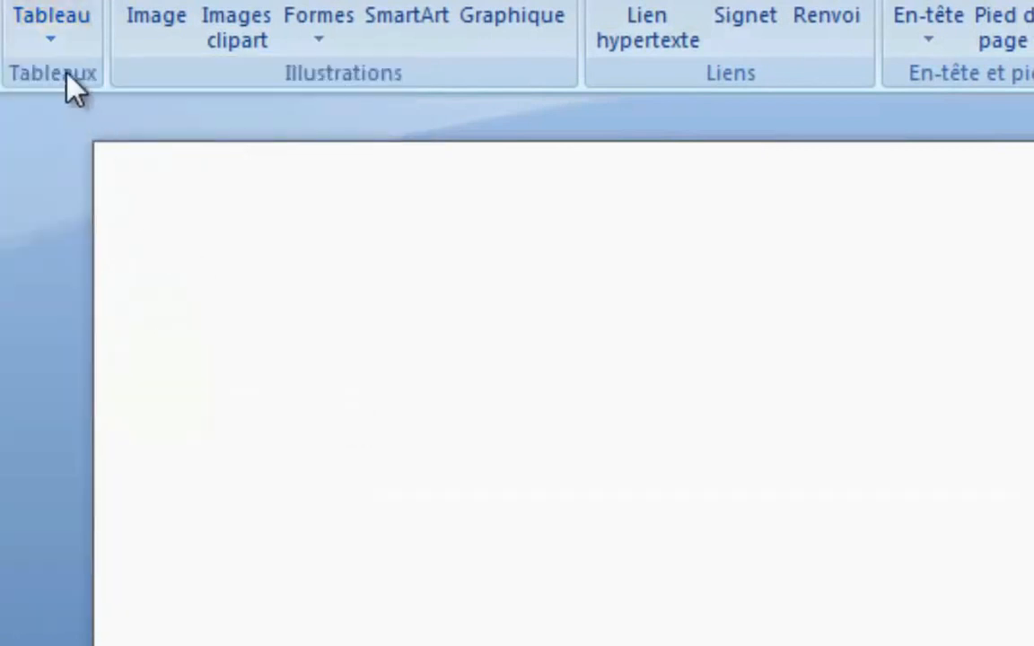
click(40, 29)
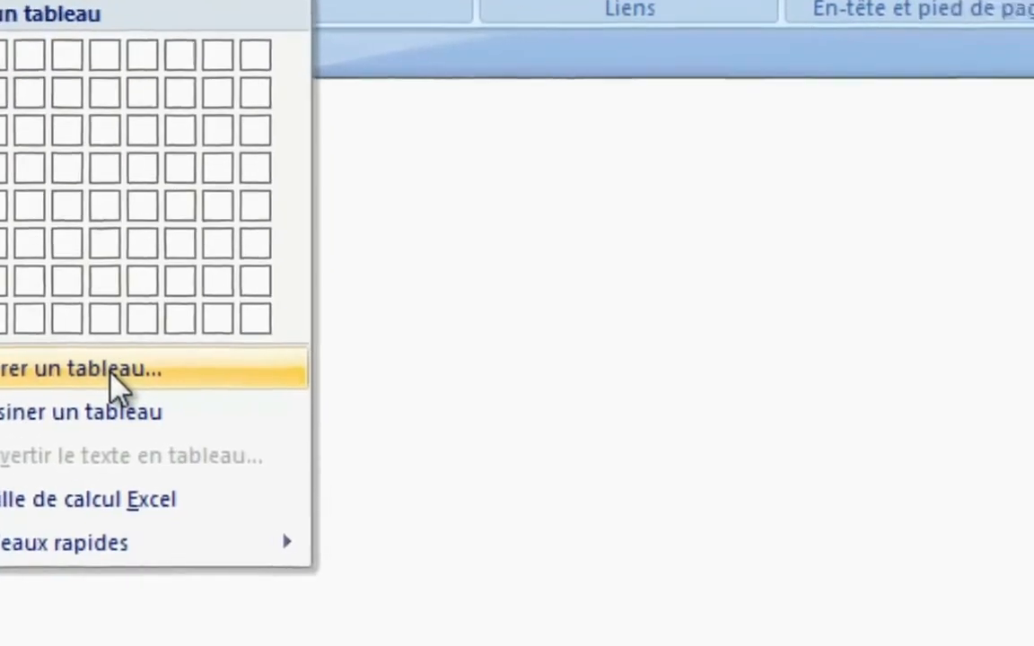
click(226, 429)
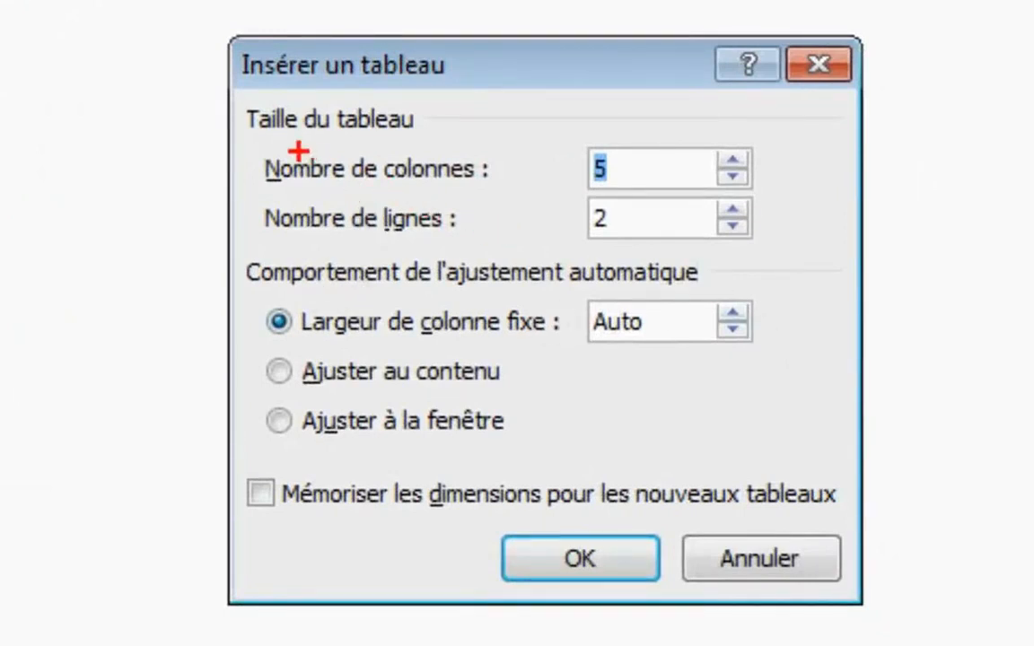
drag(244, 154, 500, 182)
drag(252, 201, 471, 241)
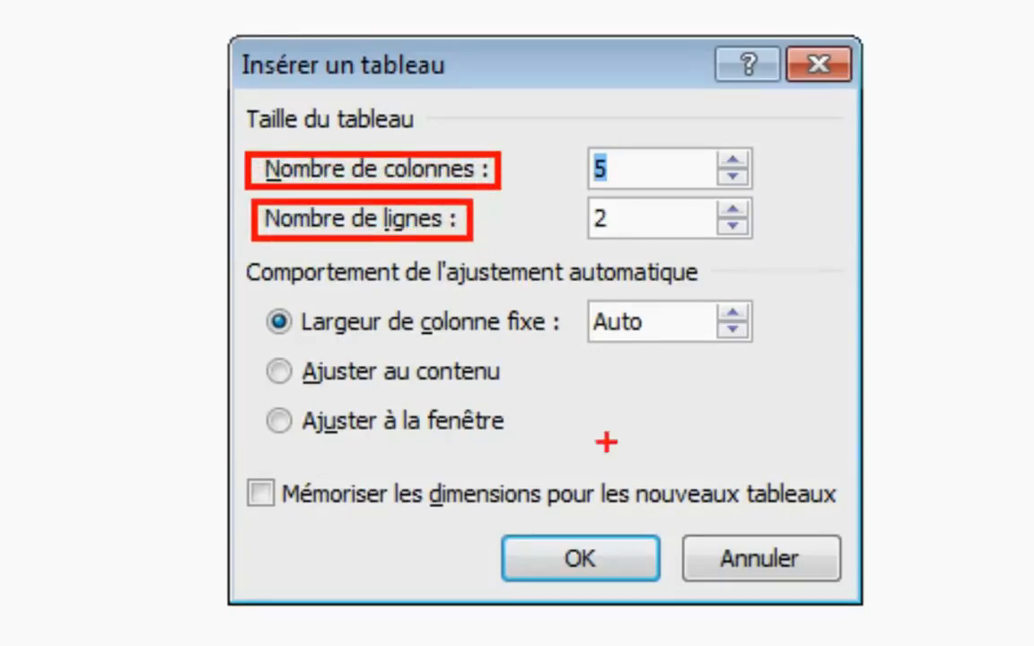
drag(215, 291, 818, 443)
mouse_move(223, 463)
mouse_down()
mouse_move(376, 496)
mouse_move(879, 524)
mouse_up()
mouse_move(558, 126)
mouse_down()
mouse_move(633, 189)
mouse_move(819, 240)
mouse_up()
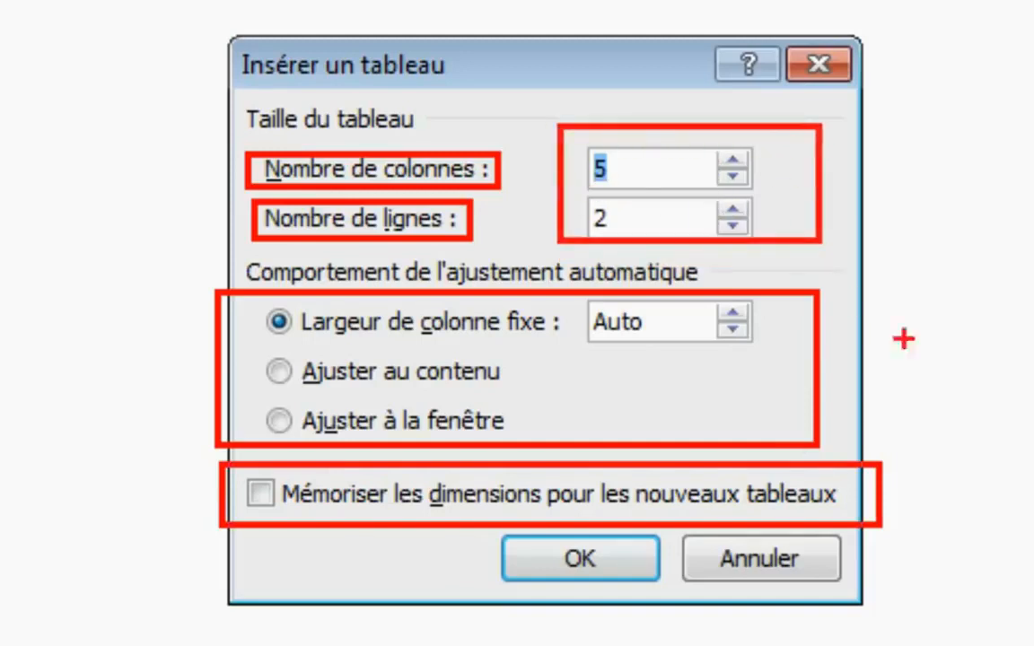
mouse_move(910, 467)
mouse_down()
mouse_move(835, 161)
mouse_move(931, 155)
mouse_up()
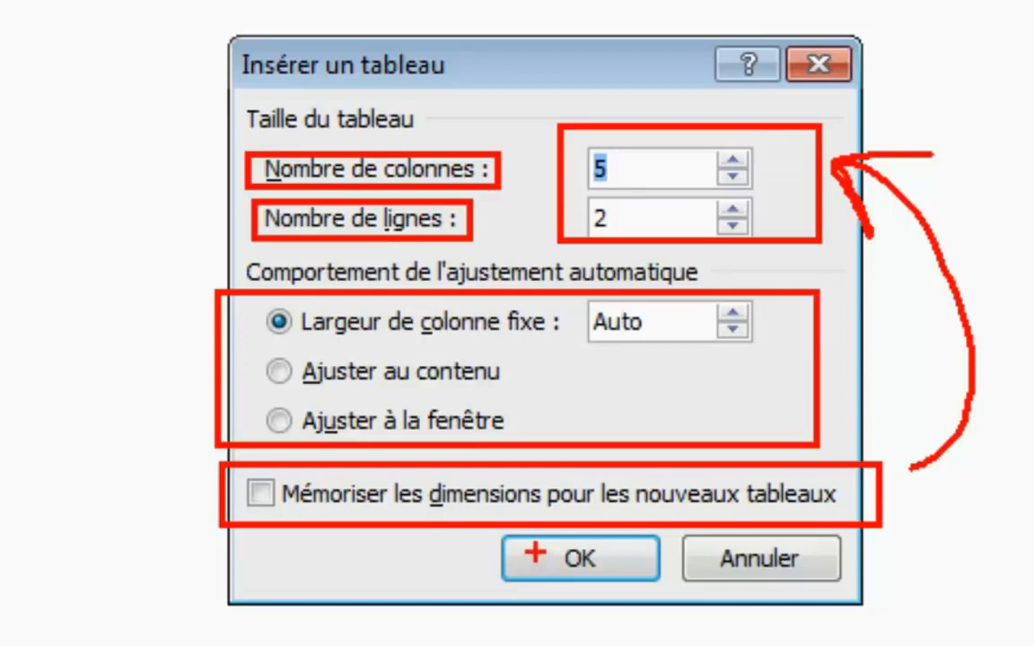
key(b)
mouse_move(489, 528)
mouse_down()
mouse_move(669, 583)
mouse_move(684, 604)
mouse_up()
key(Escape)
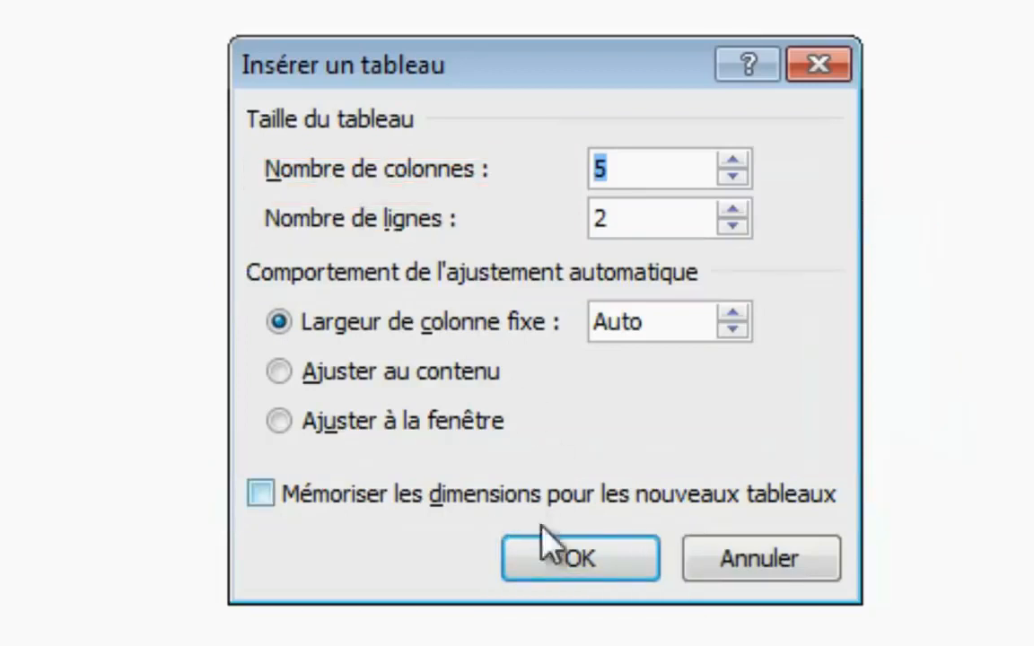
Step: Insert a table with 5 columns and 7 rows into the blank document
click(573, 560)
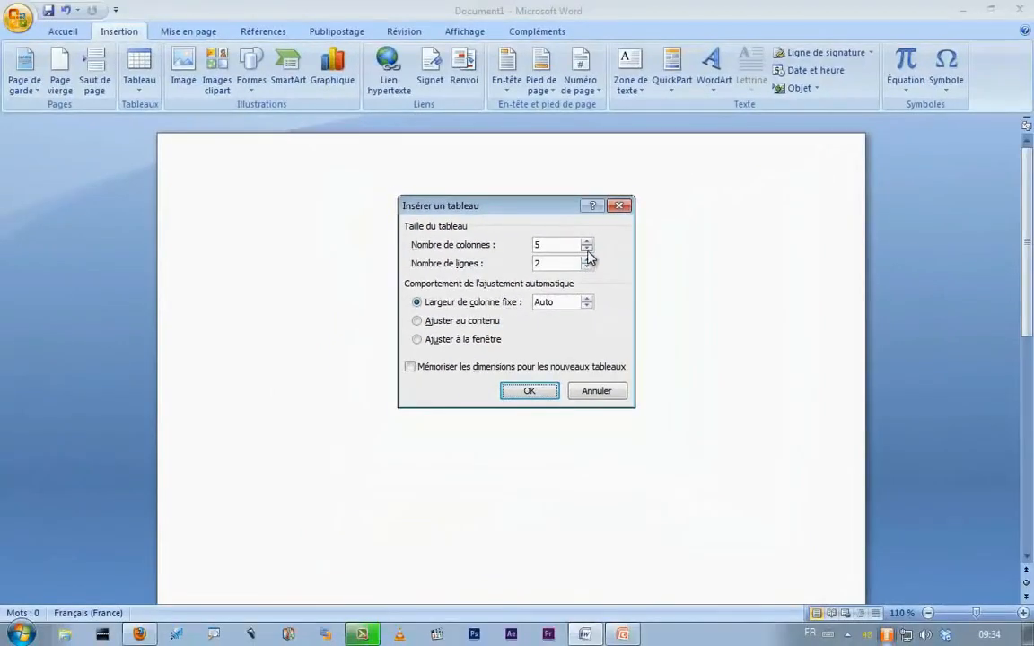
click(586, 259)
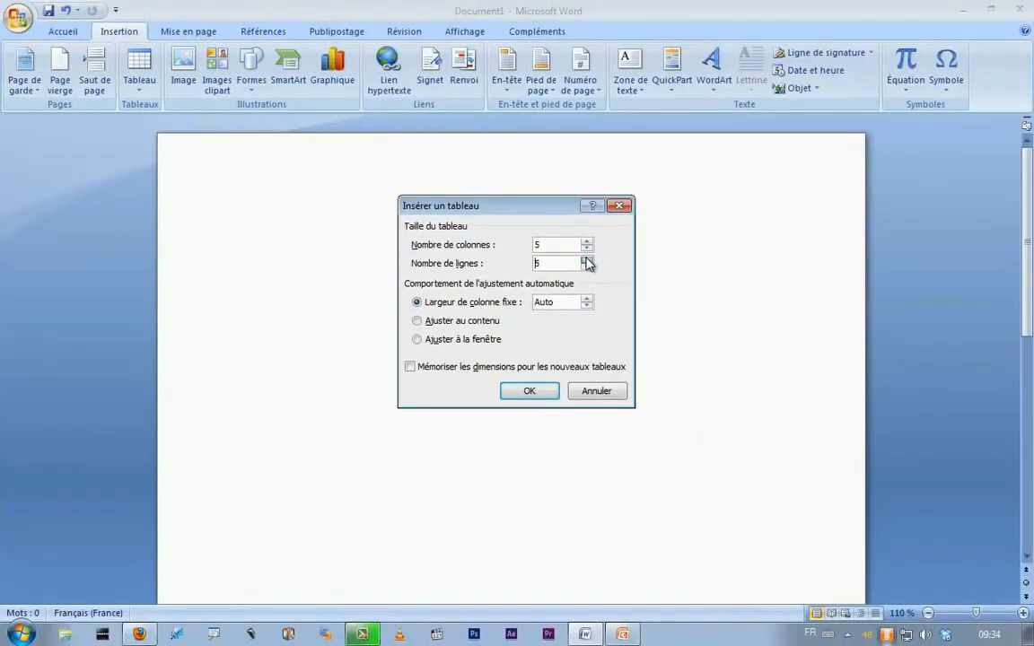
click(587, 260)
click(587, 259)
click(530, 391)
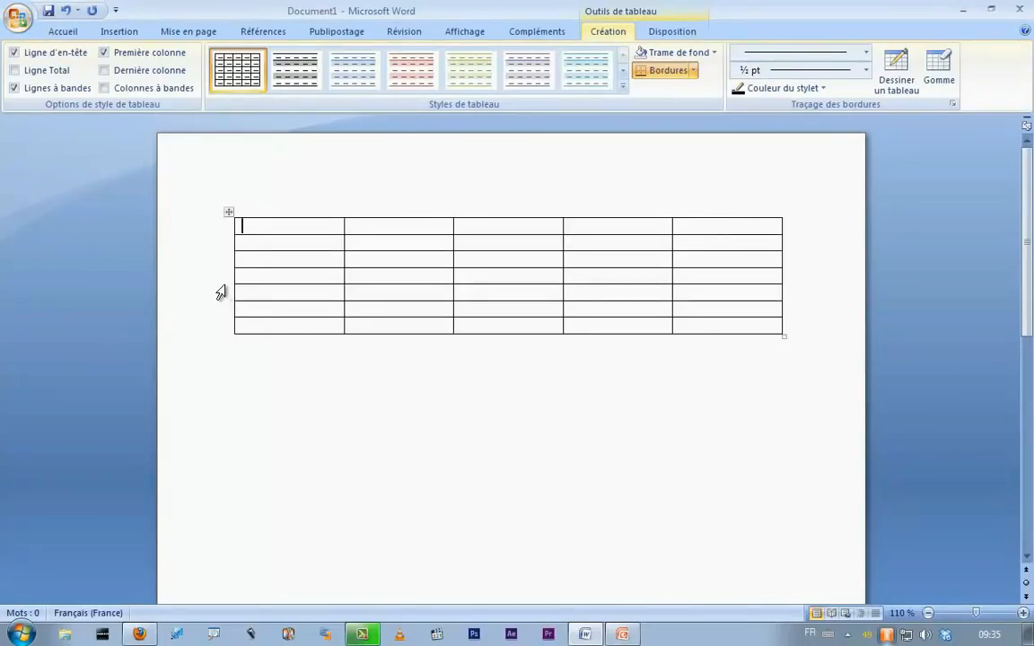
click(406, 417)
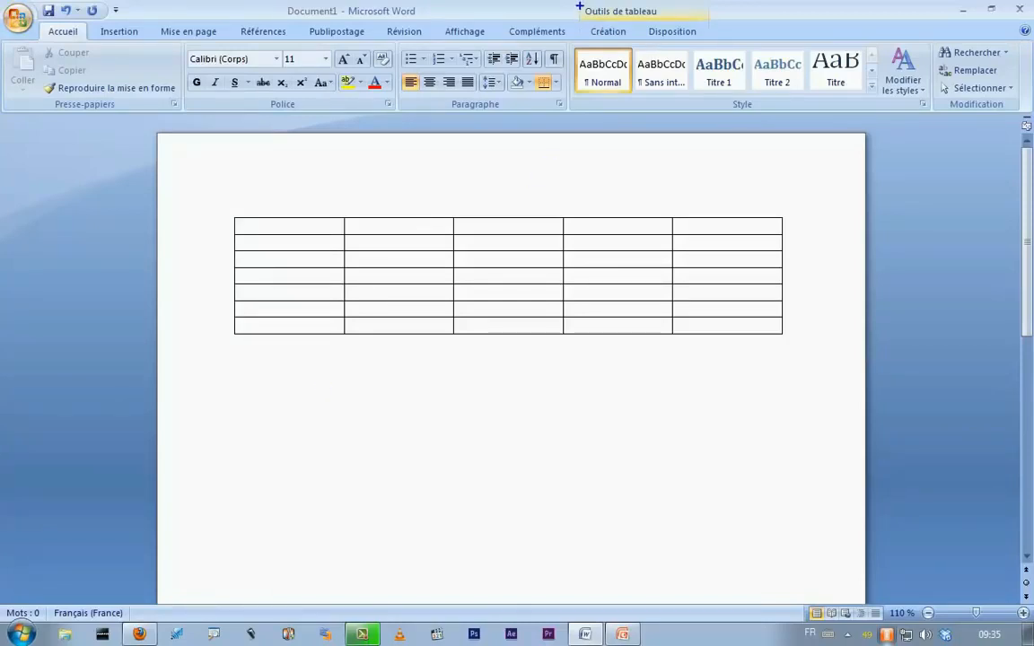
drag(577, 3, 723, 41)
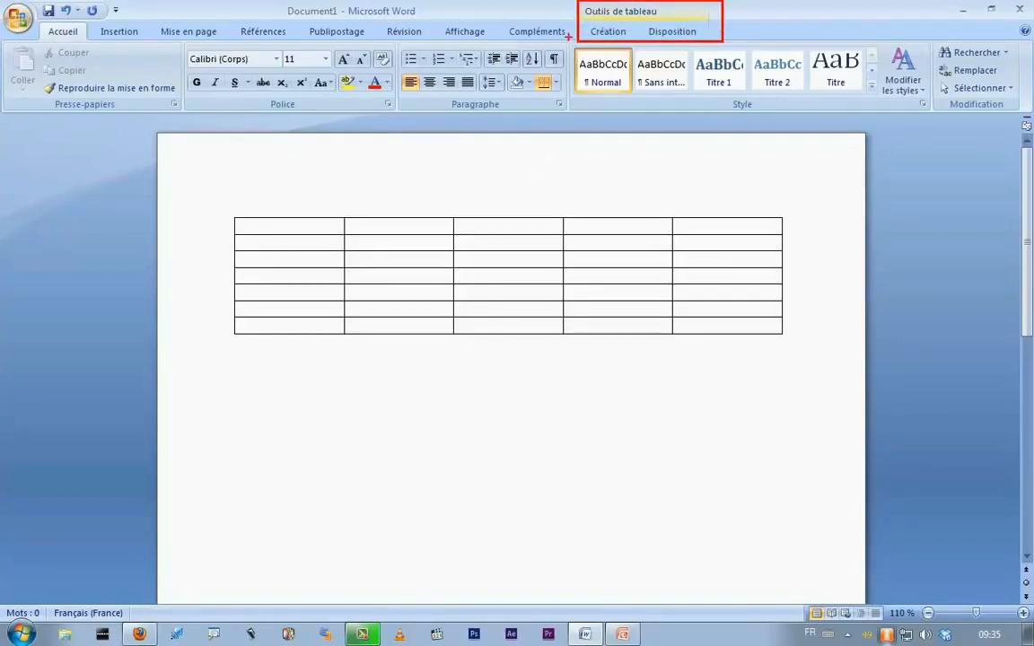
mouse_move(583, 17)
mouse_down()
mouse_move(603, 40)
mouse_move(704, 40)
mouse_up()
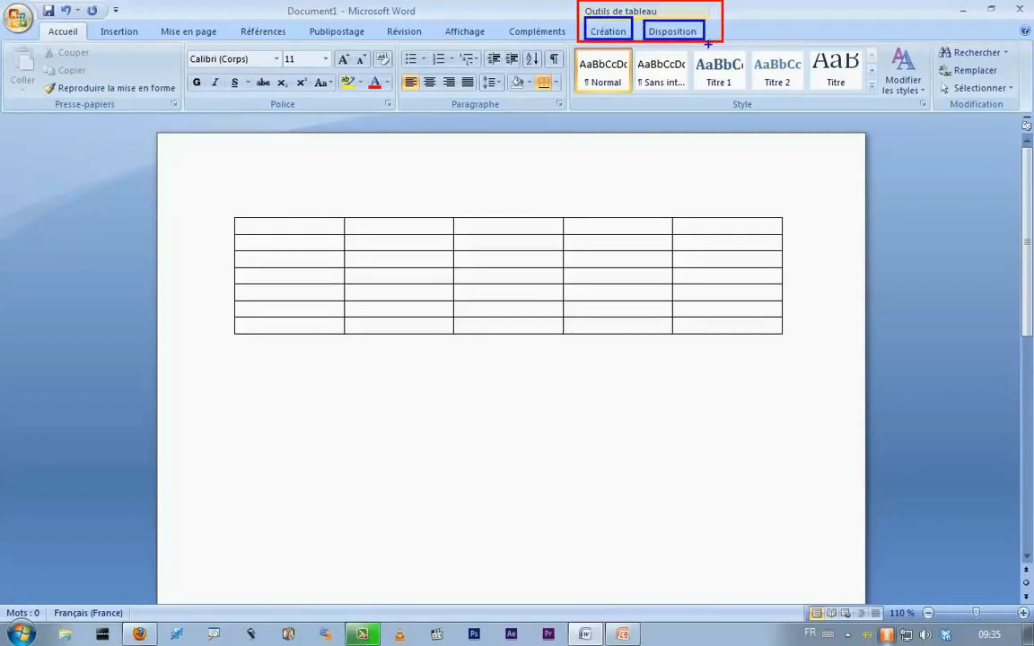
key(Escape)
click(456, 391)
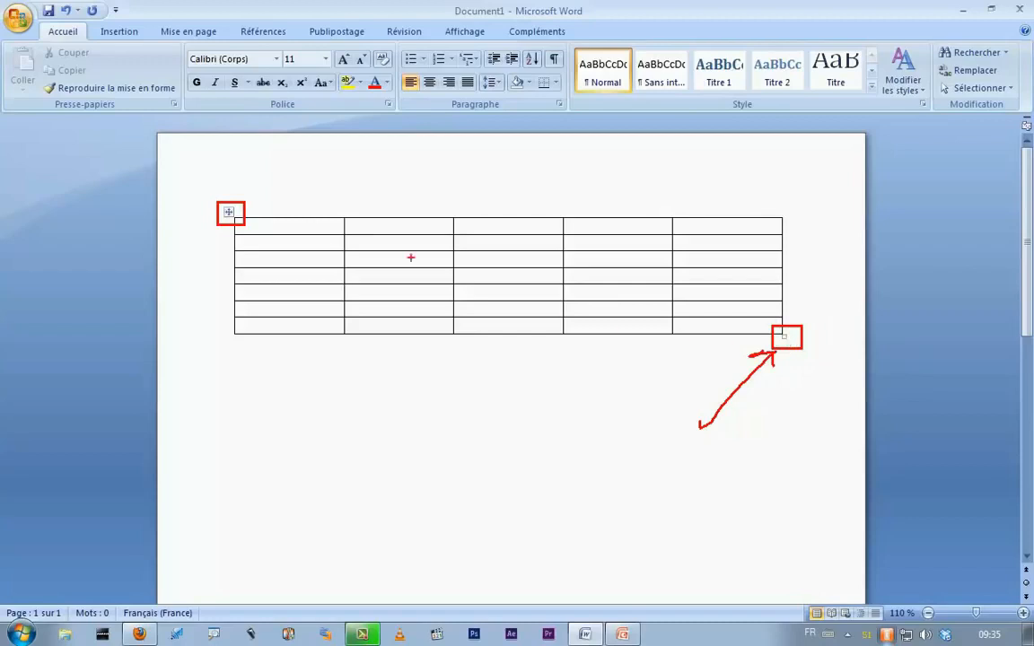
drag(215, 236, 189, 294)
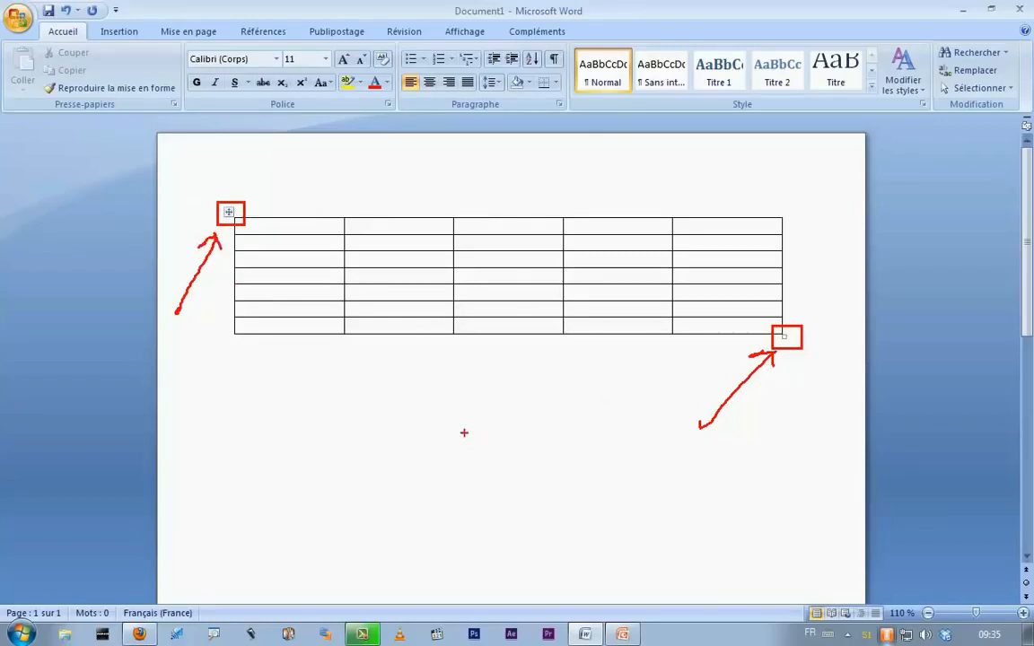
key(Escape)
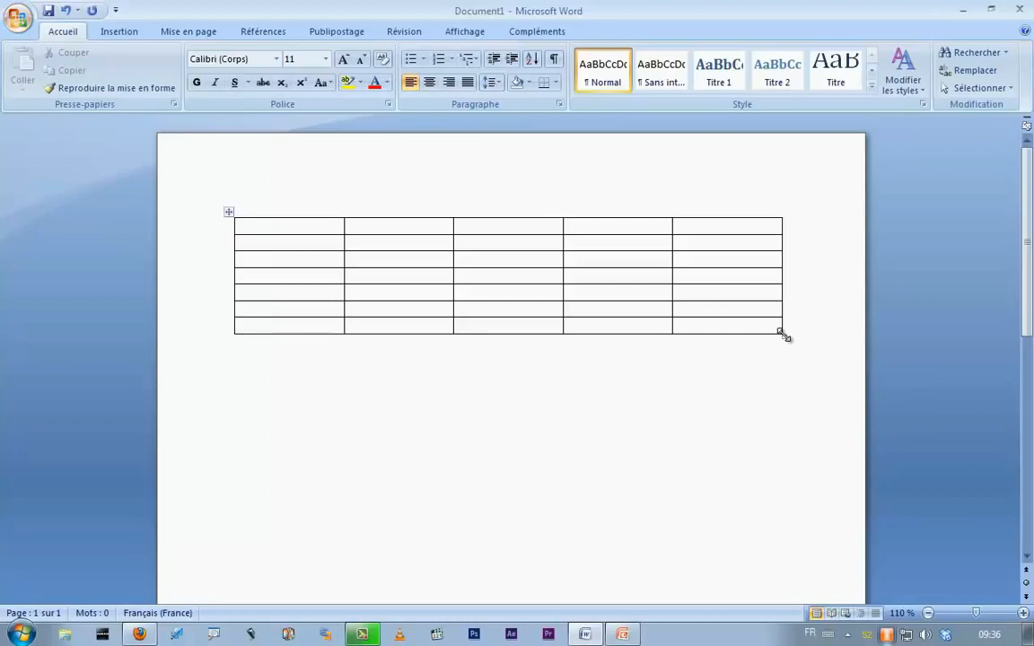
Step: Resize the whole table to be narrower and taller, and move it lower toward the middle of the page
drag(785, 337, 623, 405)
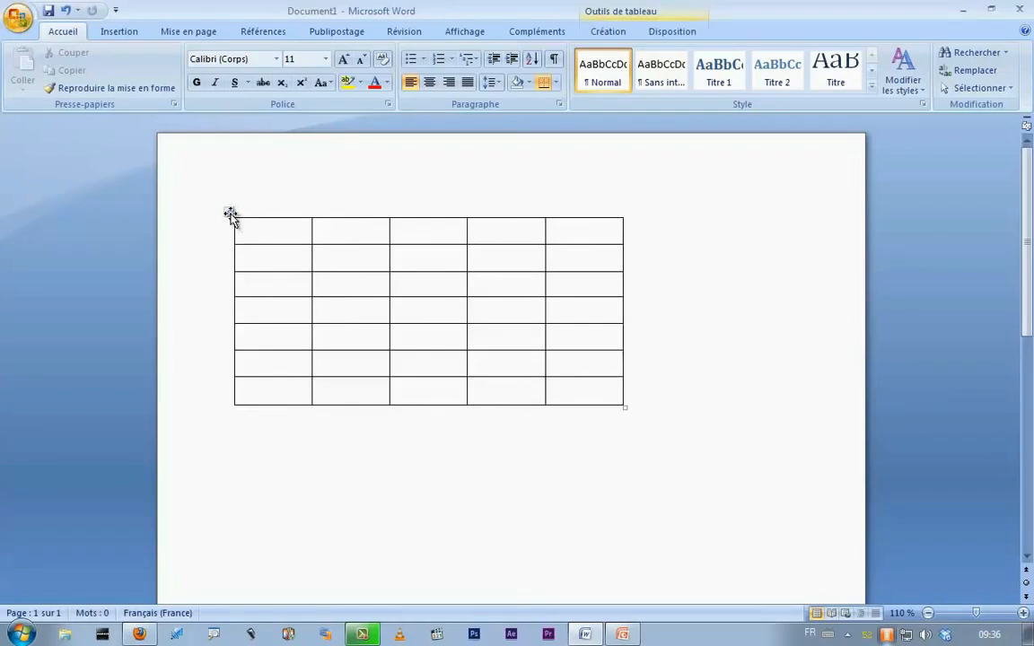
drag(229, 215, 311, 289)
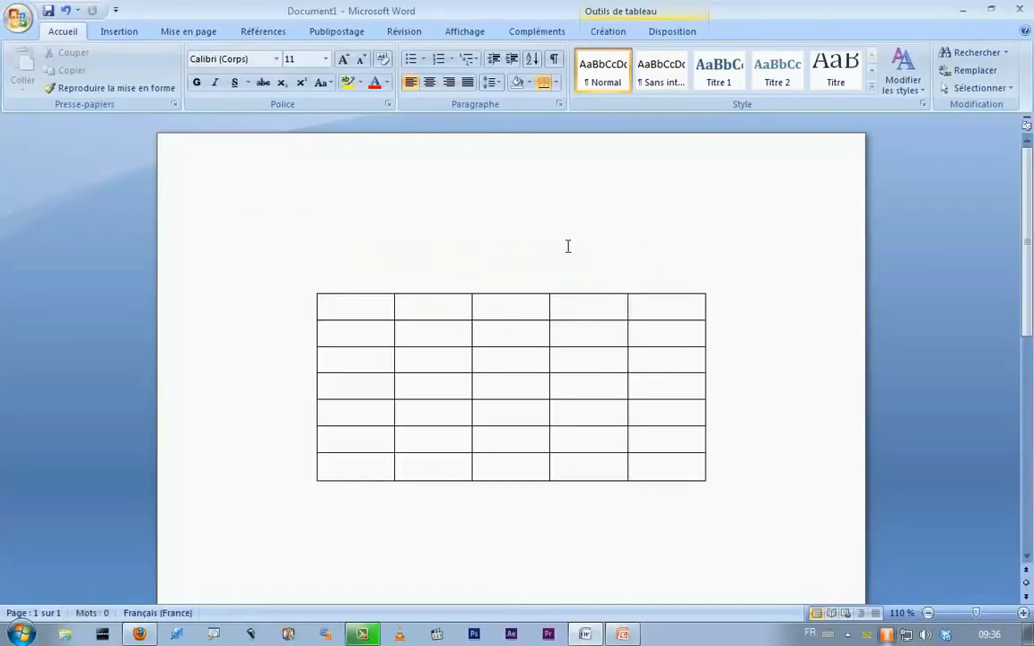
click(567, 246)
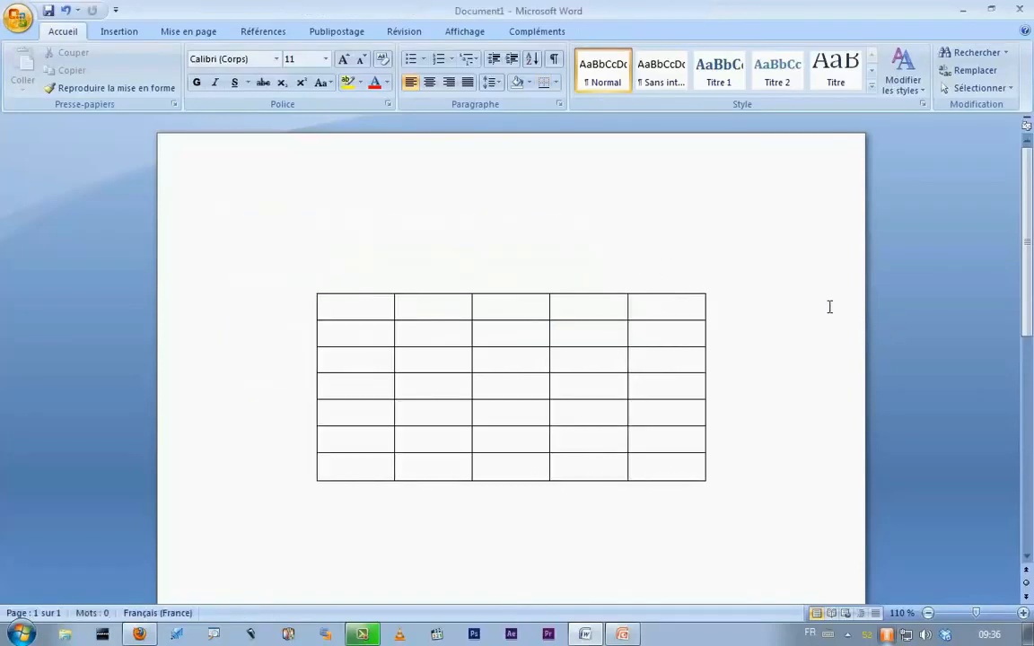
Step: Examine the table design (Création) and layout (Disposition) tools with the cursor in the table's second row
click(421, 330)
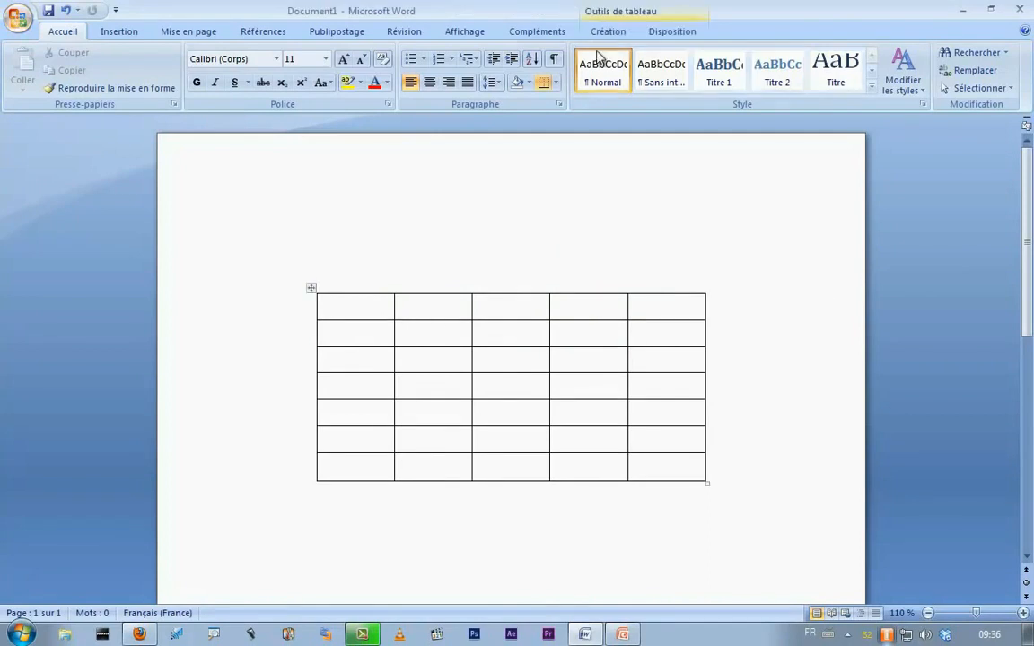
click(608, 31)
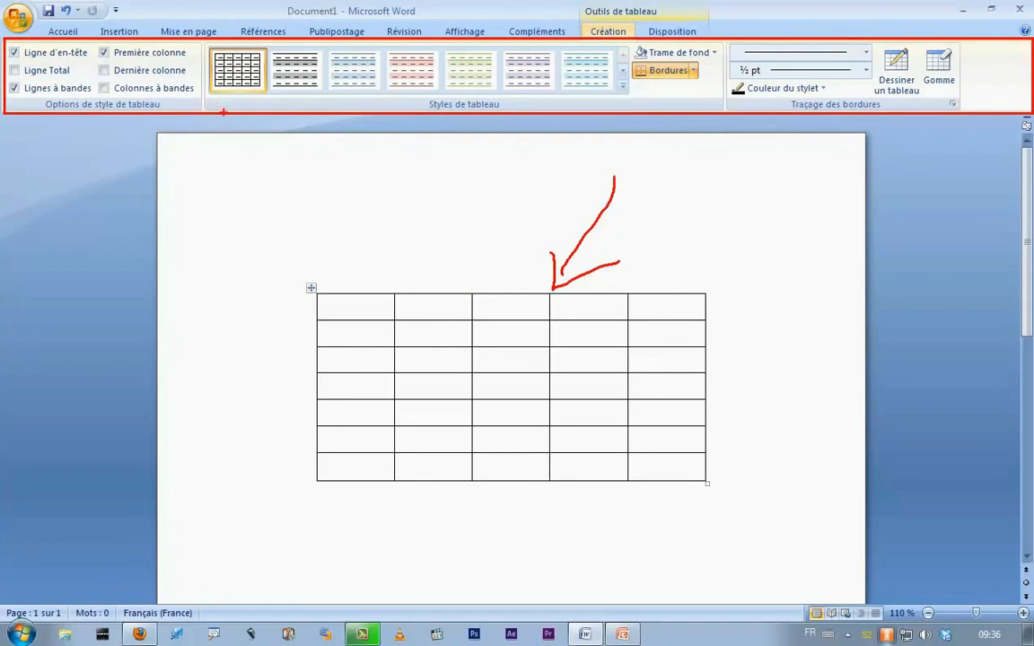
click(690, 32)
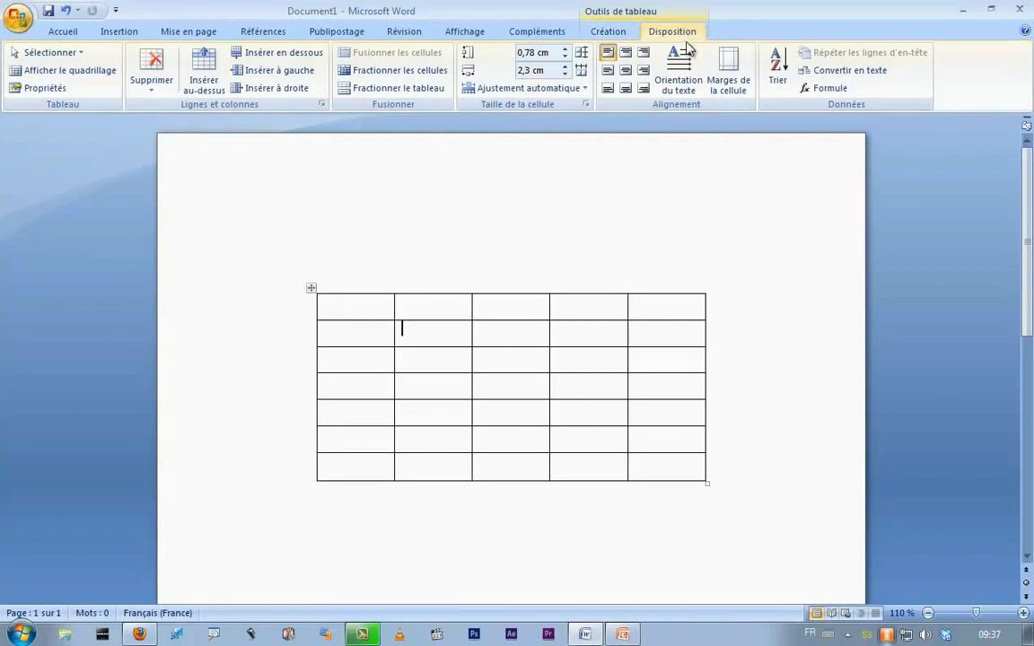
drag(288, 268, 724, 499)
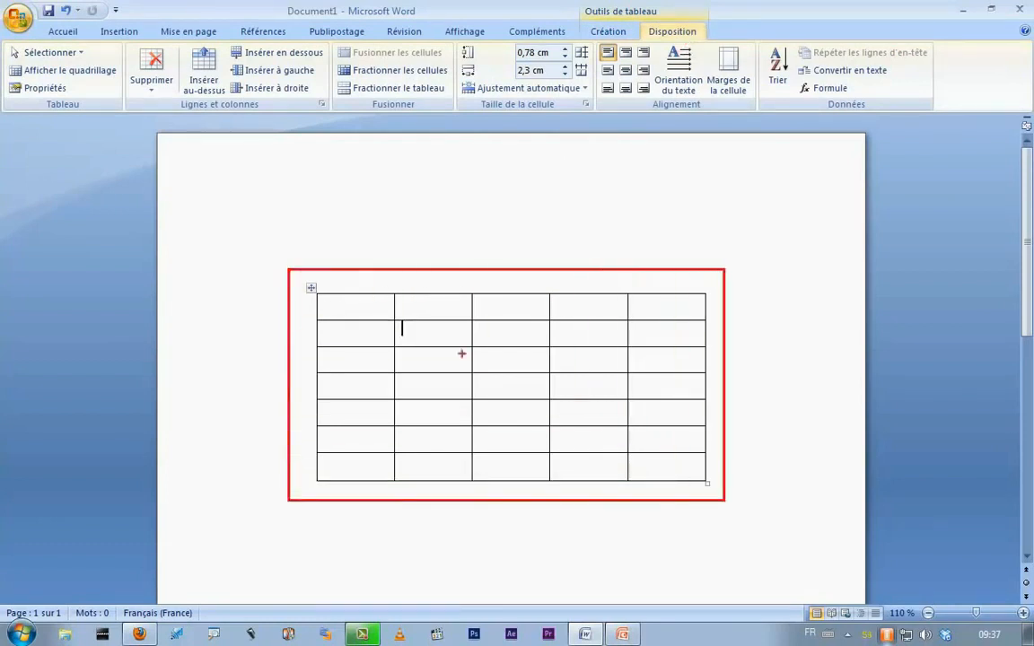
drag(348, 300, 433, 299)
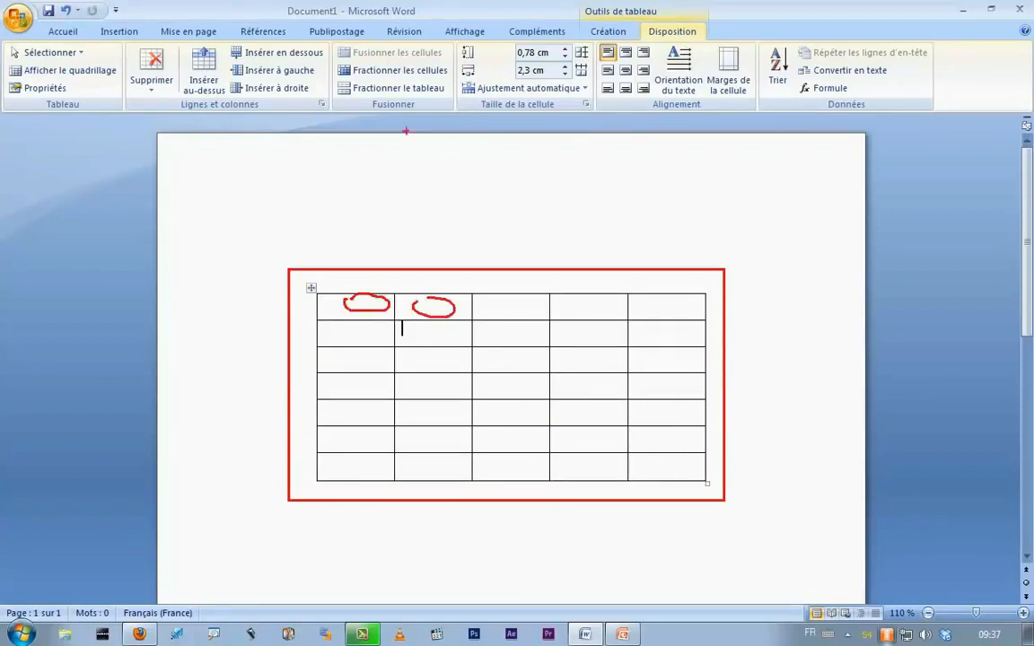
mouse_move(117, 39)
mouse_down()
mouse_move(307, 129)
mouse_move(330, 117)
mouse_up()
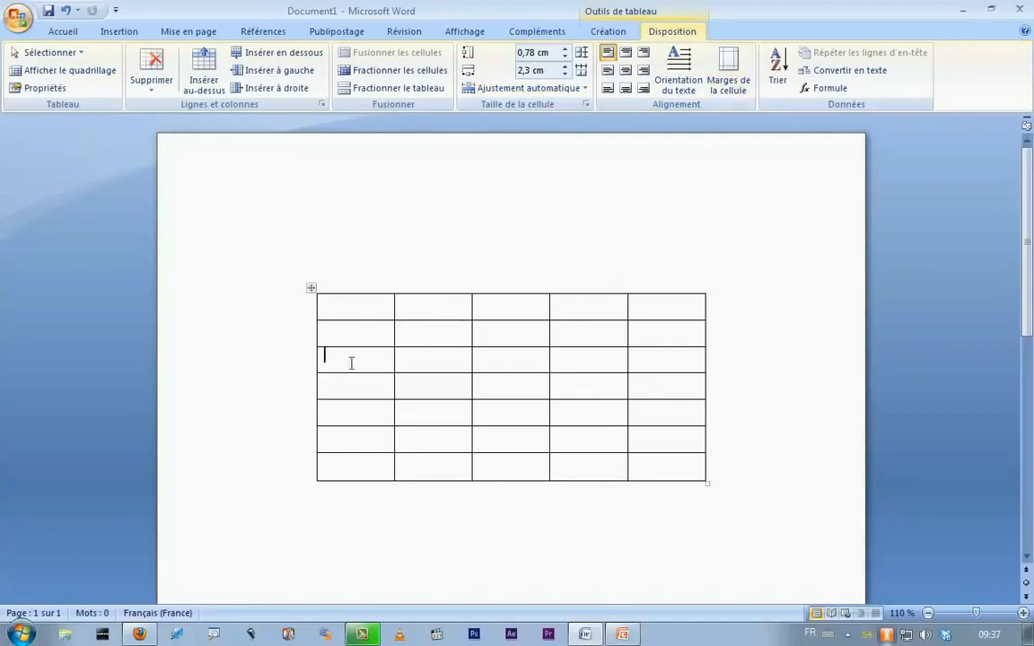
Step: Delete the last three rows of the table
drag(352, 363, 674, 347)
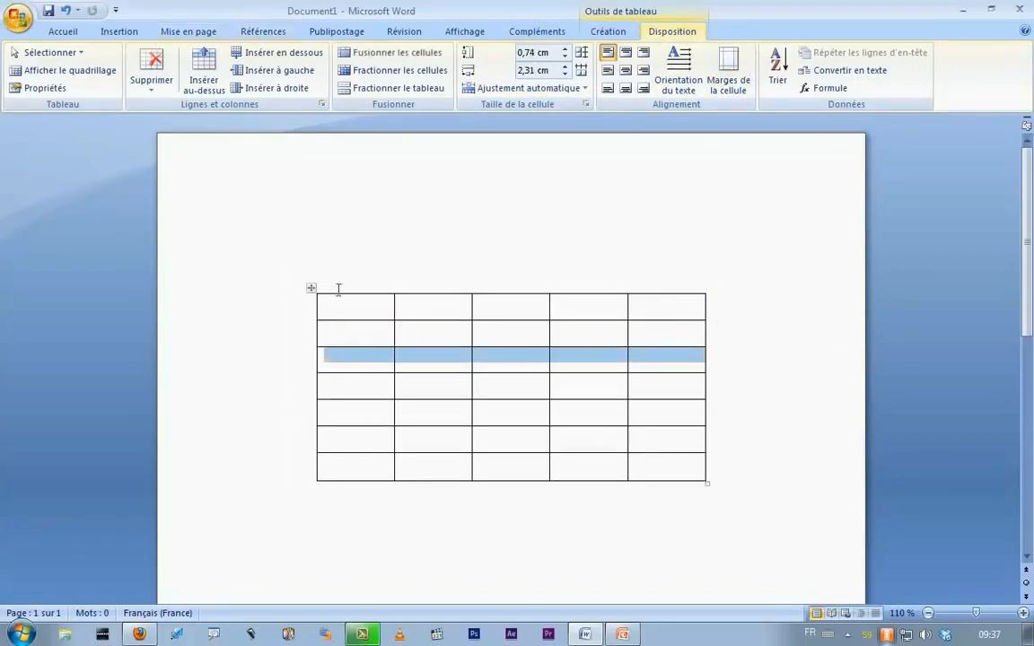
drag(347, 407, 655, 464)
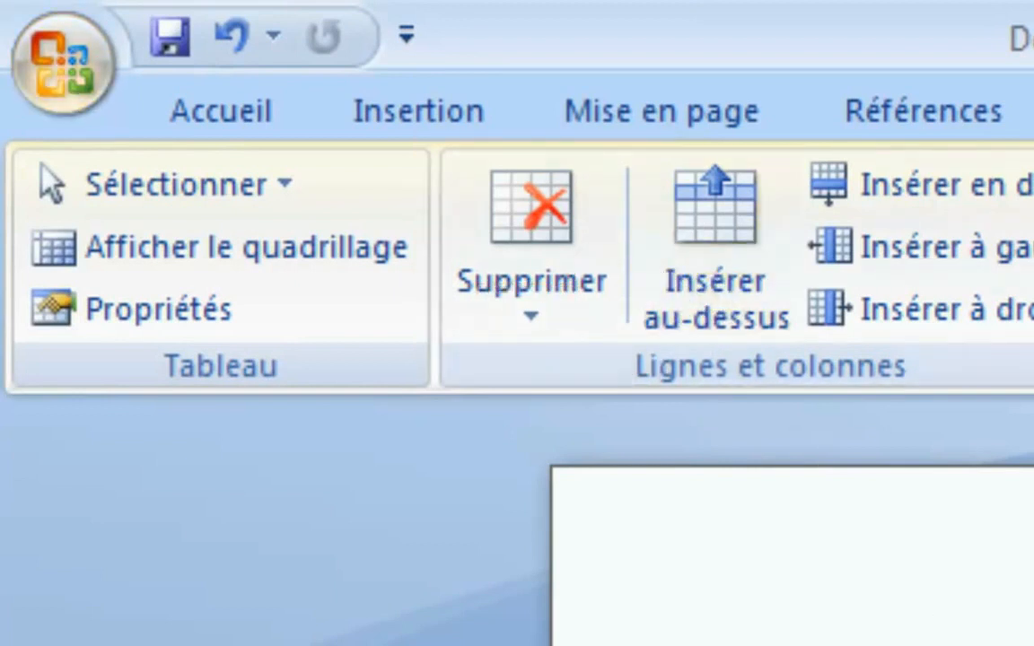
click(531, 240)
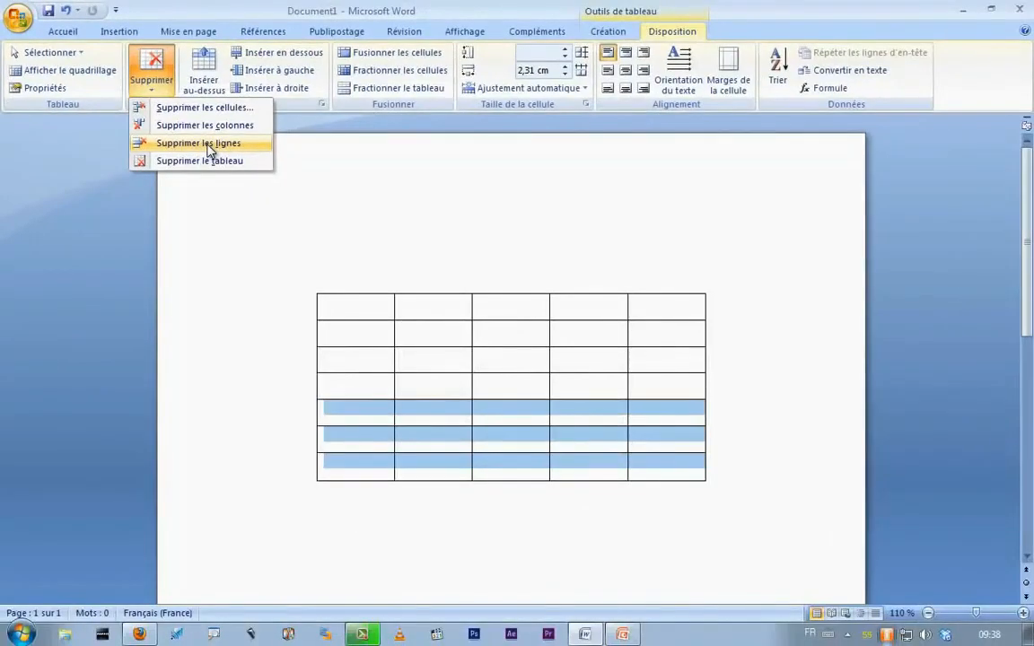
click(207, 144)
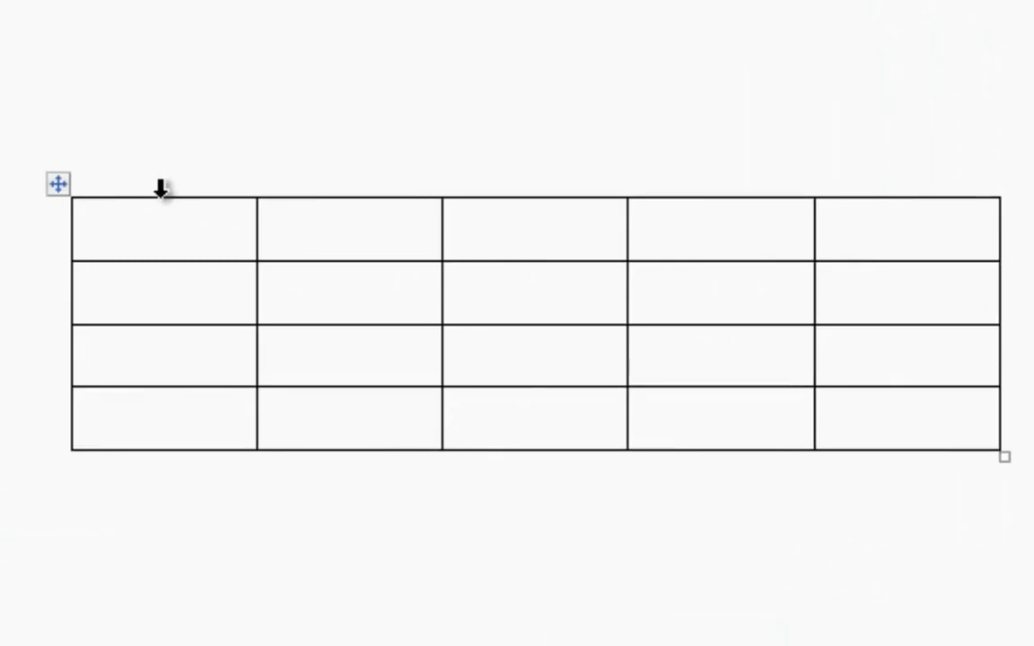
Step: Select the table's first column and clear the selection
click(161, 189)
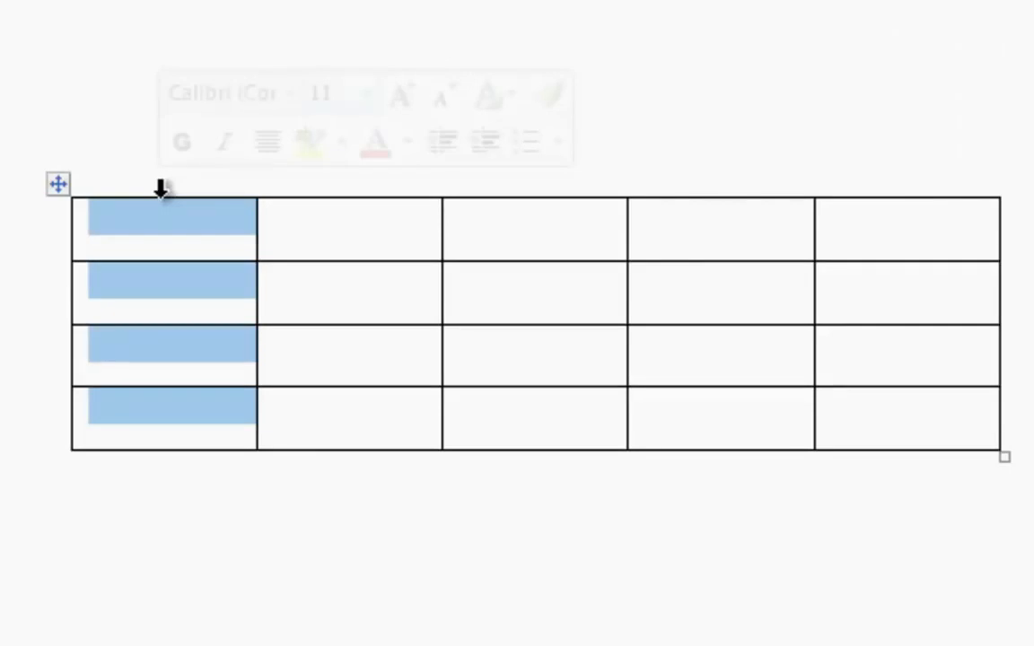
click(242, 134)
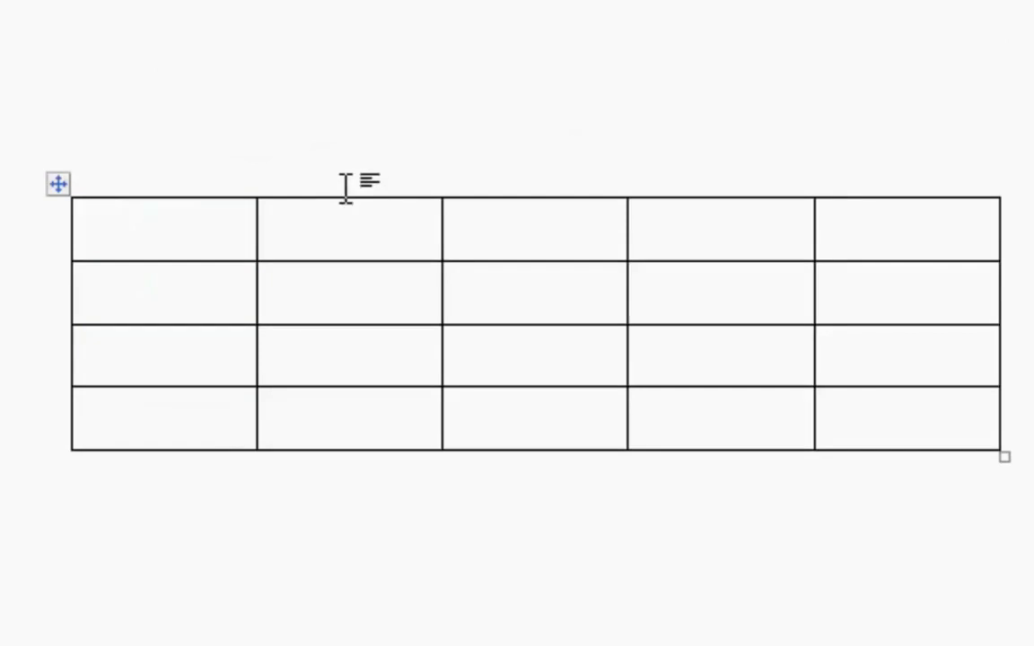
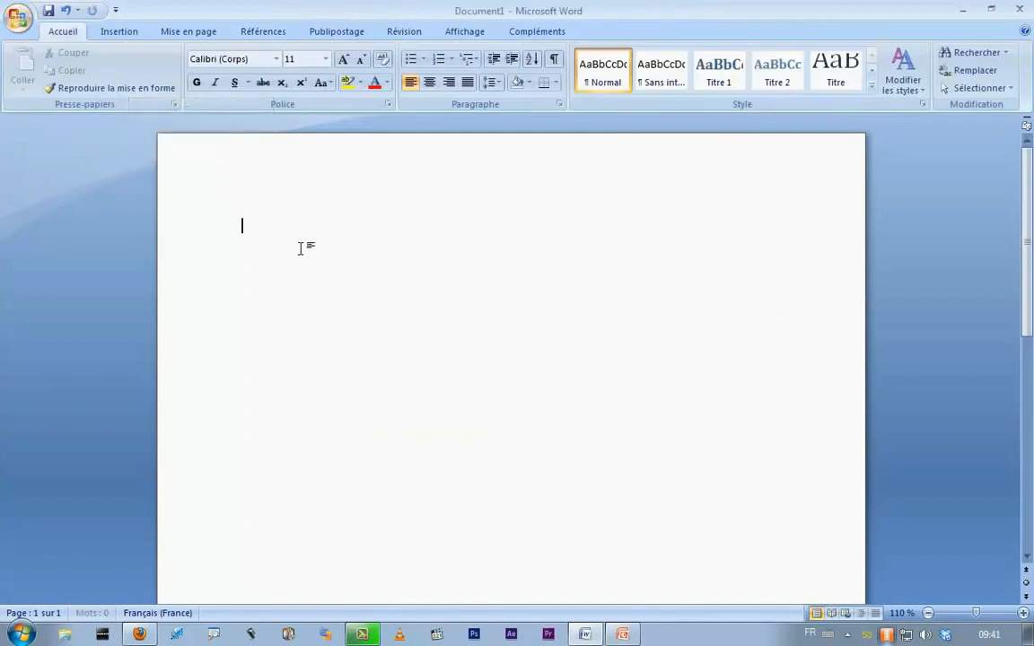
Step: Insert a table with 3 columns and 4 rows into the empty document and resize it to be narrower and taller
click(126, 35)
click(143, 90)
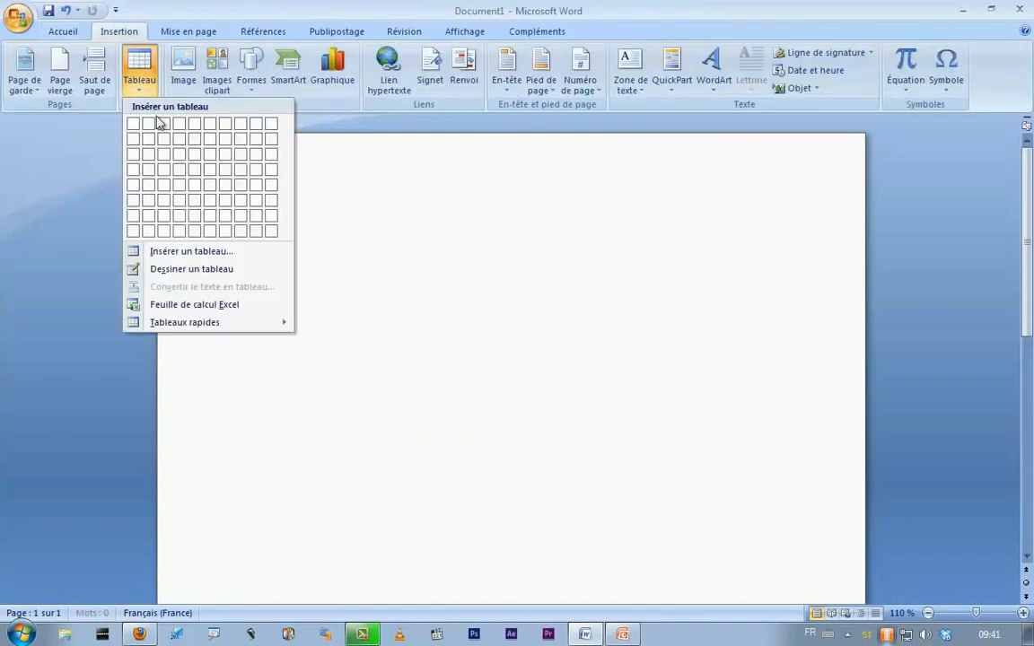
click(164, 169)
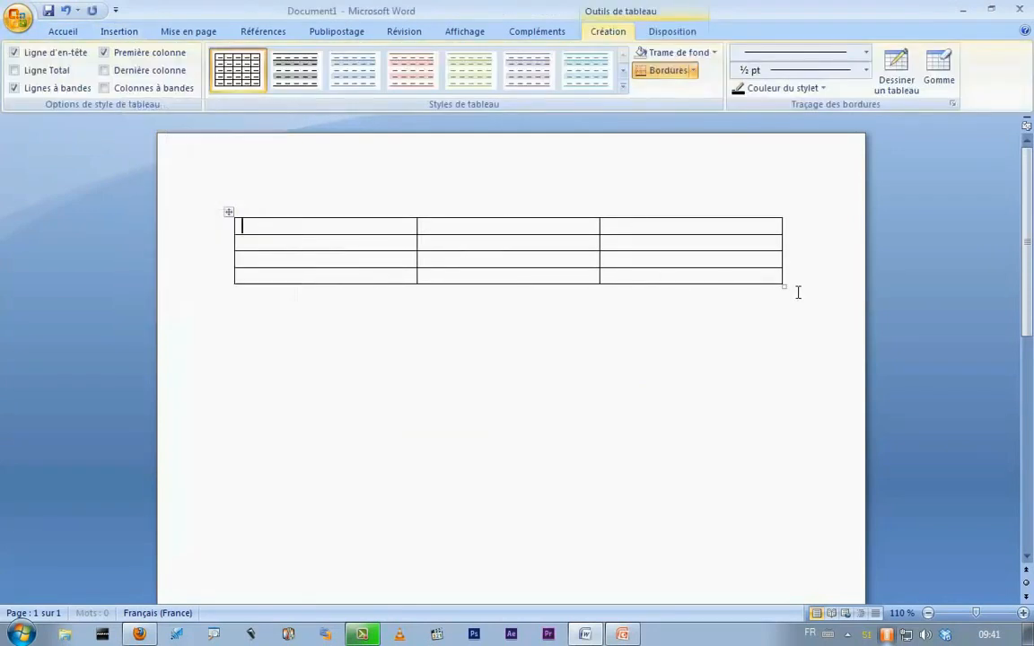
drag(784, 285, 569, 358)
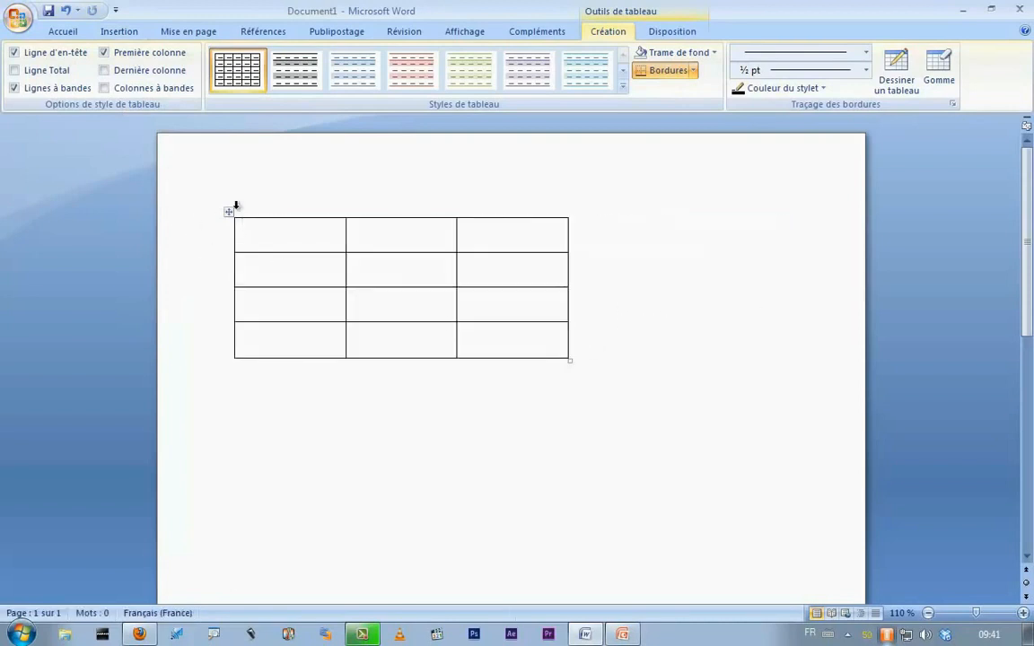
Step: Move the whole table down to the middle of the page width and place the cursor in the second row's last cell
drag(229, 212, 338, 291)
click(296, 333)
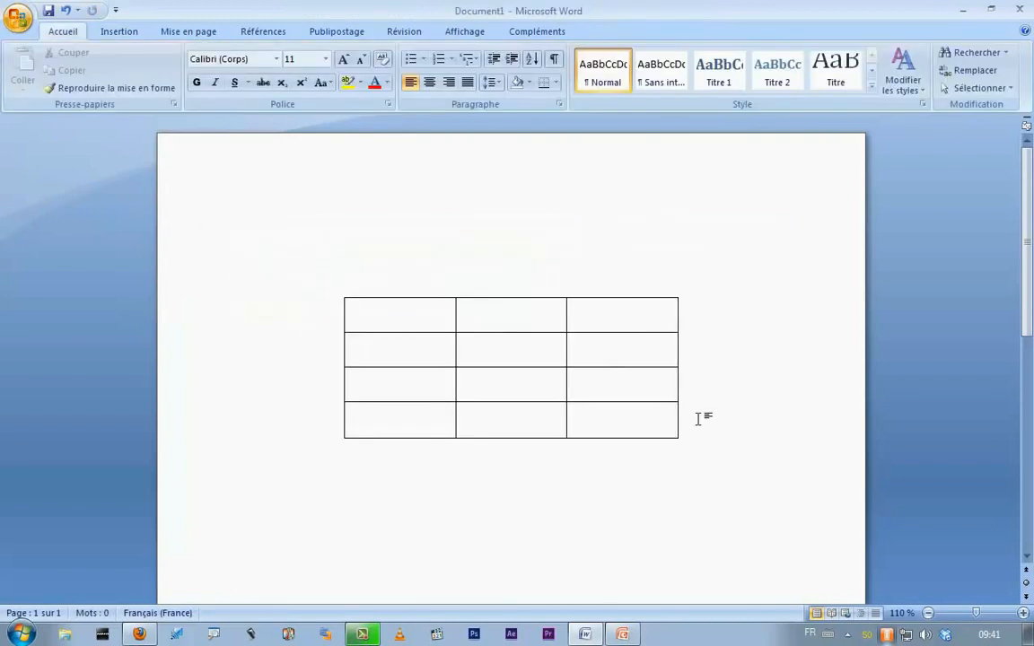
click(377, 361)
click(530, 357)
click(592, 355)
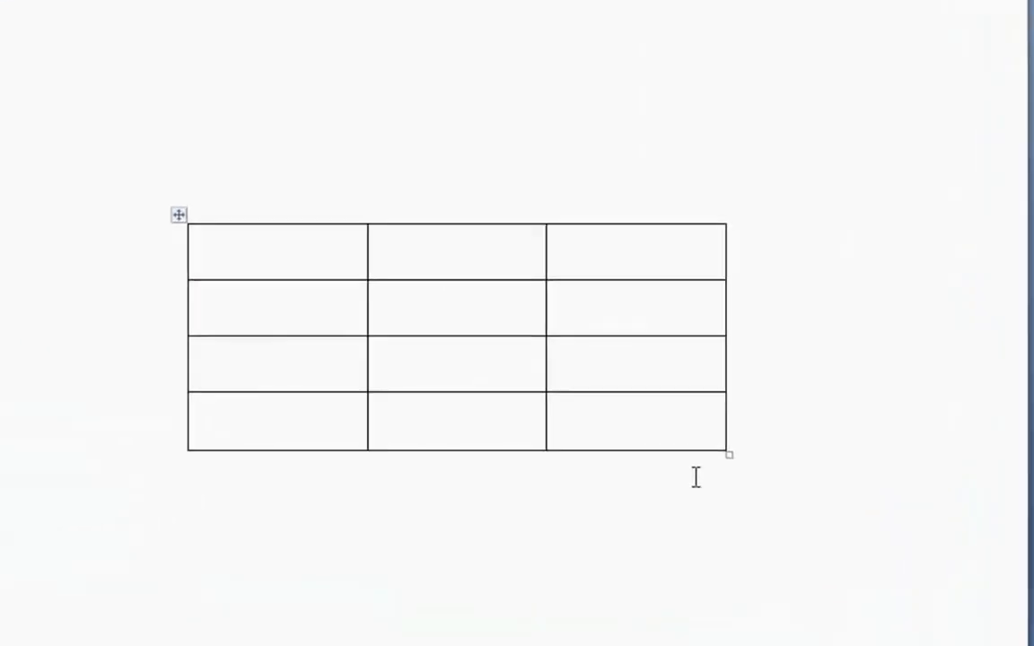
key(ctrl+shift+d)
mouse_move(560, 309)
mouse_down()
mouse_move(694, 363)
mouse_move(744, 337)
mouse_up()
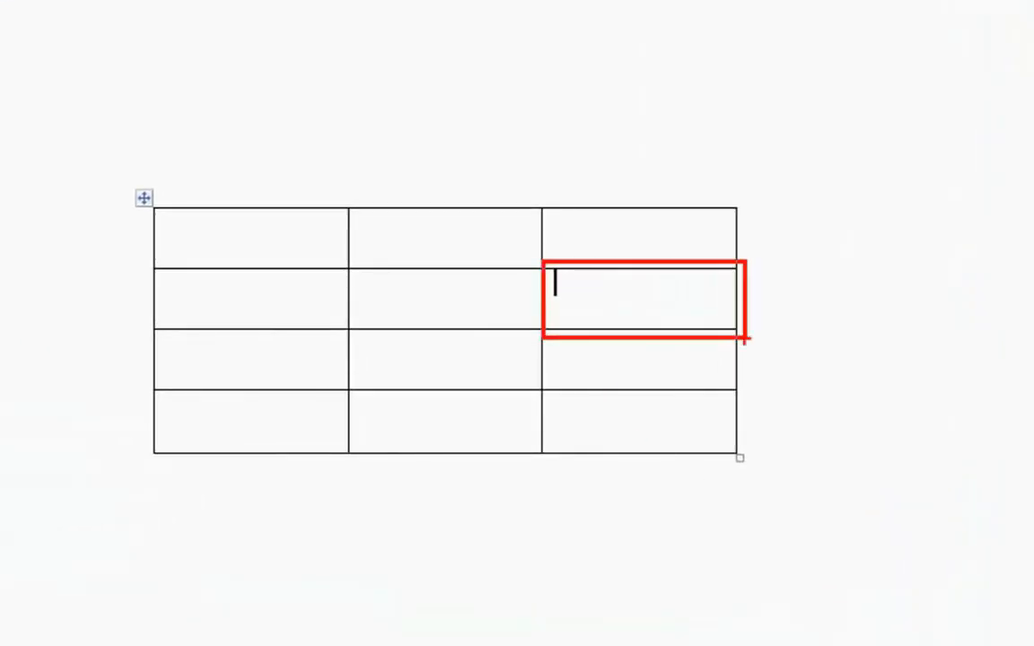
drag(639, 76, 750, 154)
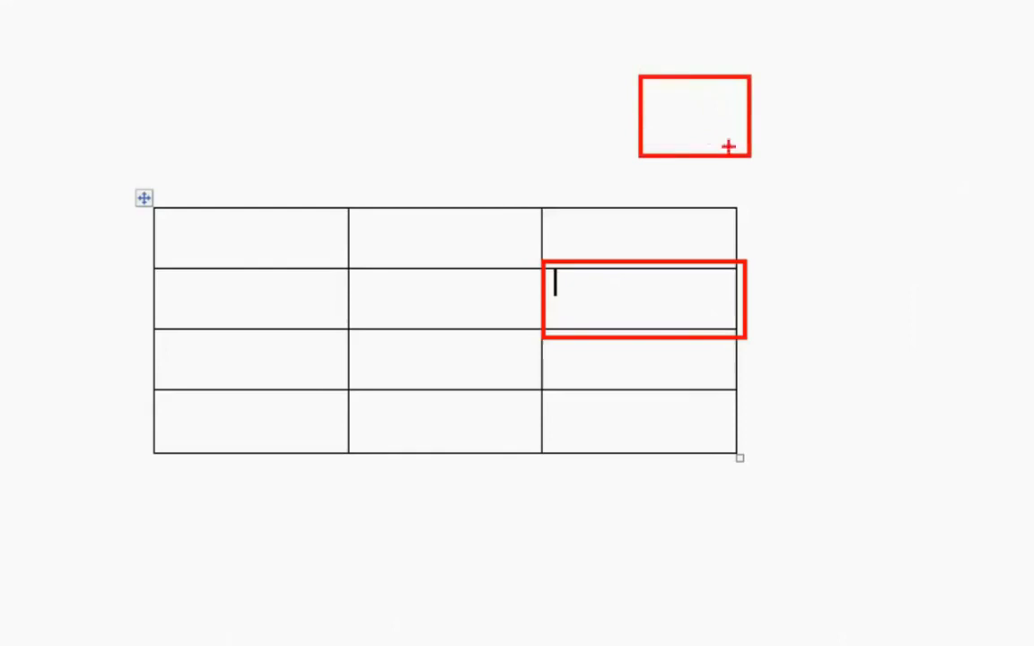
mouse_move(659, 122)
mouse_down()
mouse_move(728, 116)
mouse_move(700, 103)
mouse_move(696, 143)
mouse_up()
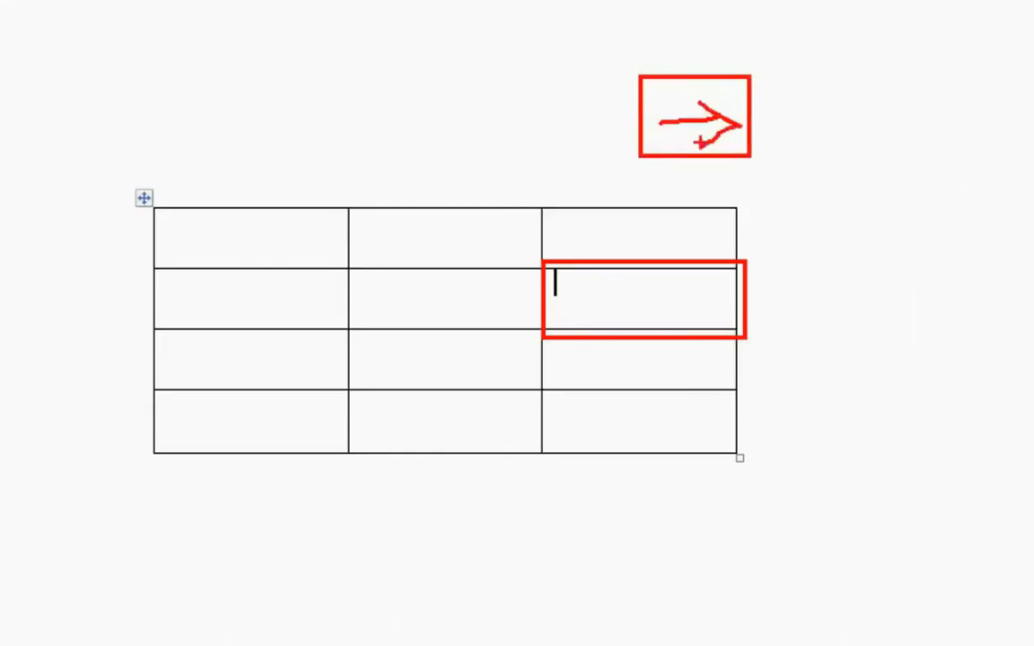
key(b)
drag(761, 272, 763, 305)
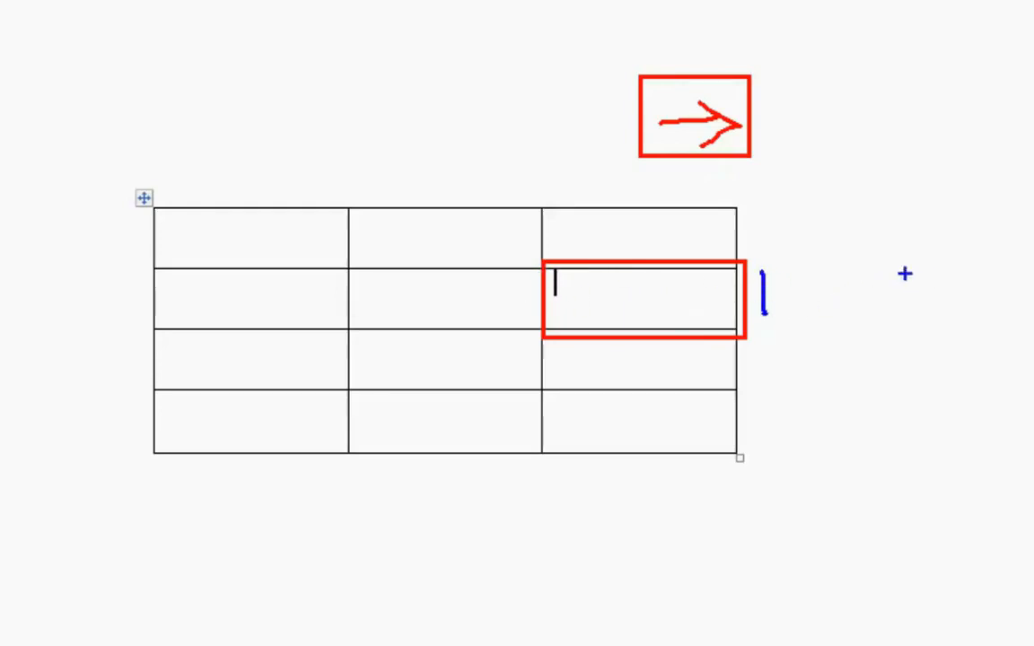
mouse_move(939, 235)
mouse_down()
mouse_move(942, 310)
mouse_move(876, 318)
mouse_move(819, 359)
mouse_up()
mouse_move(810, 299)
mouse_down()
mouse_move(890, 299)
mouse_move(877, 193)
mouse_move(1007, 310)
mouse_move(834, 362)
mouse_up()
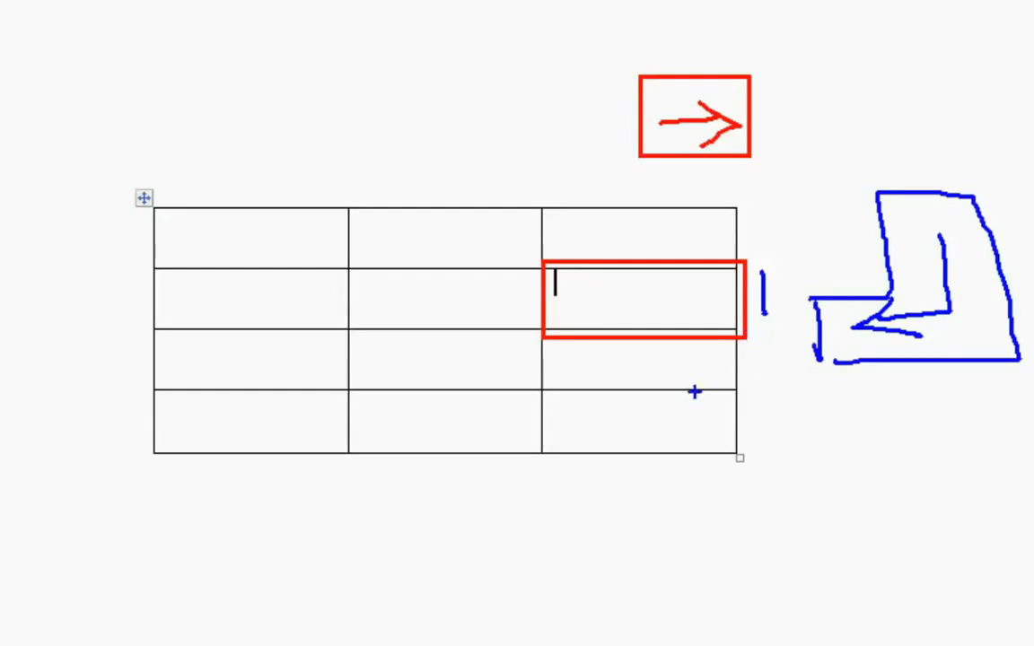
drag(158, 303, 661, 303)
key(Escape)
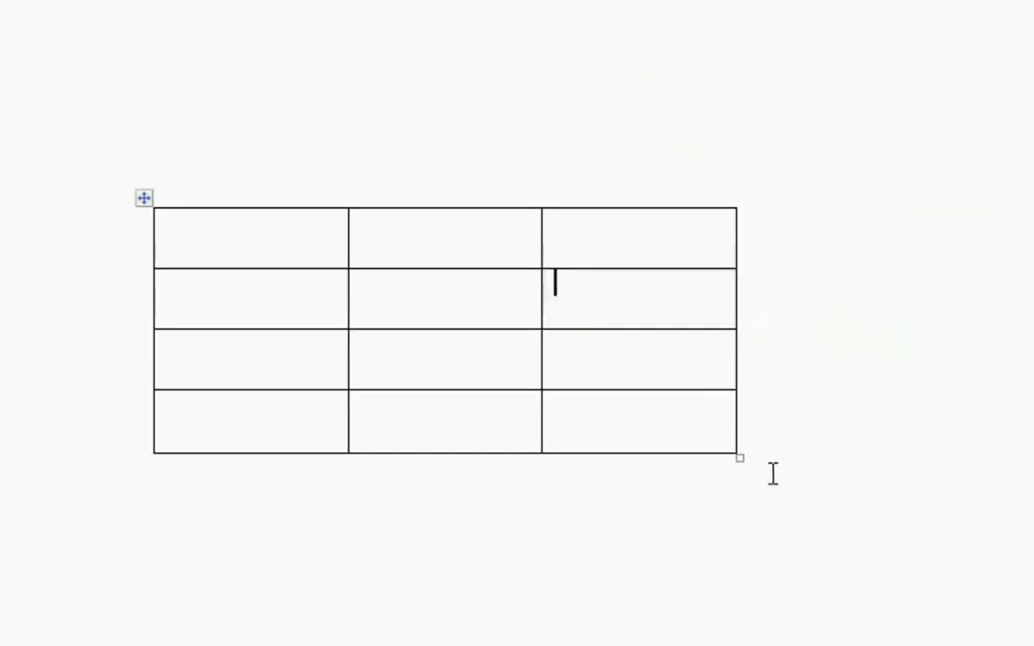
Step: Insert a new row below the table's second row, starting from just outside that row's right end
click(753, 296)
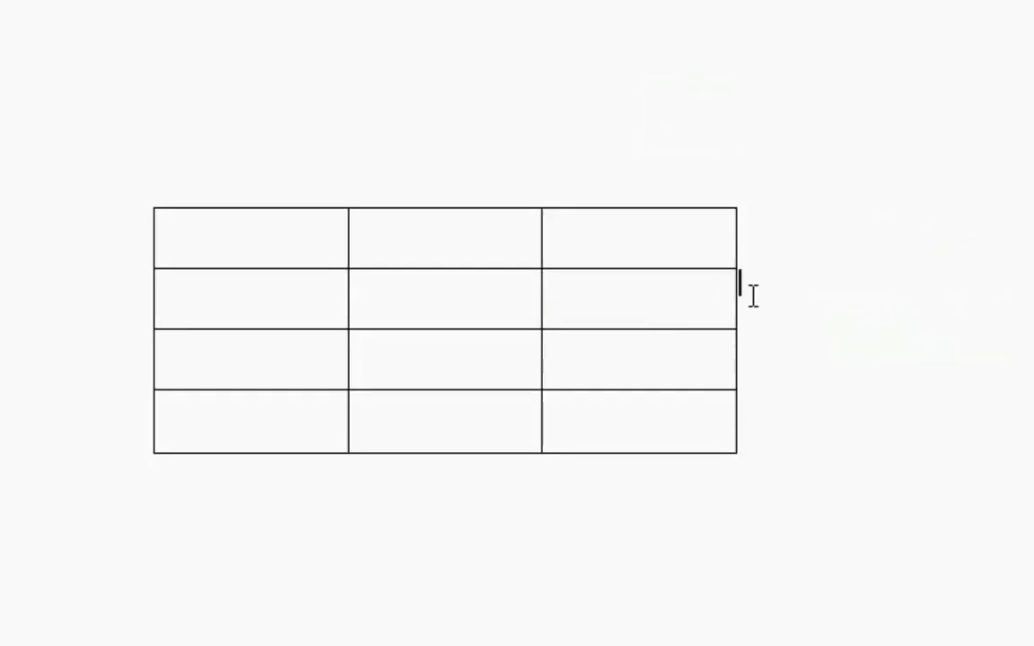
key(Return)
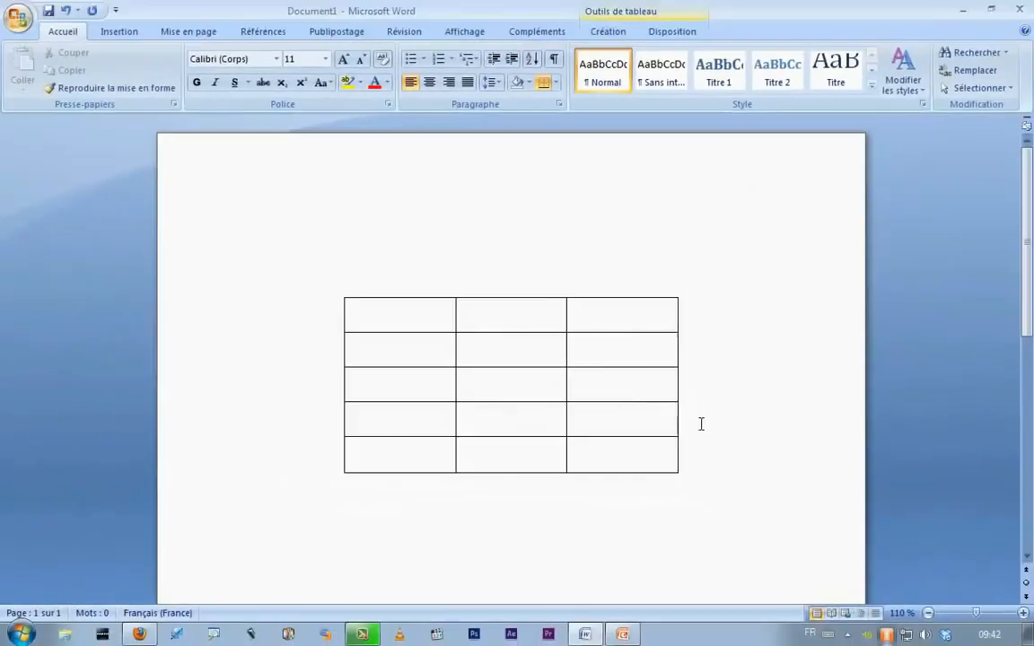
Step: Examine the table layout options for inserting rows above or below and columns to either side of the current cell
click(619, 435)
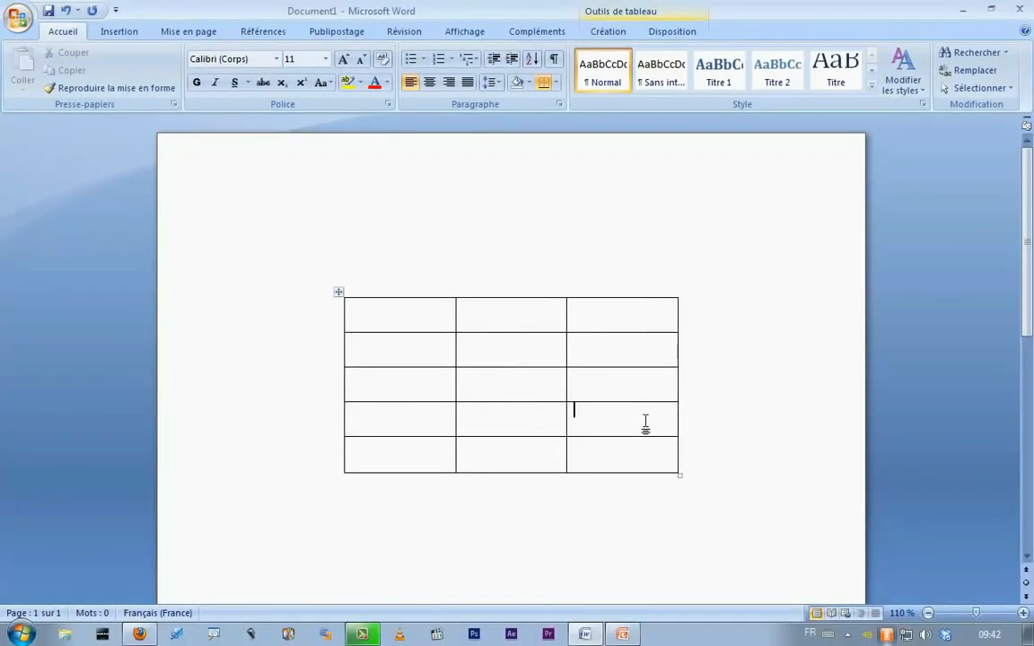
click(683, 32)
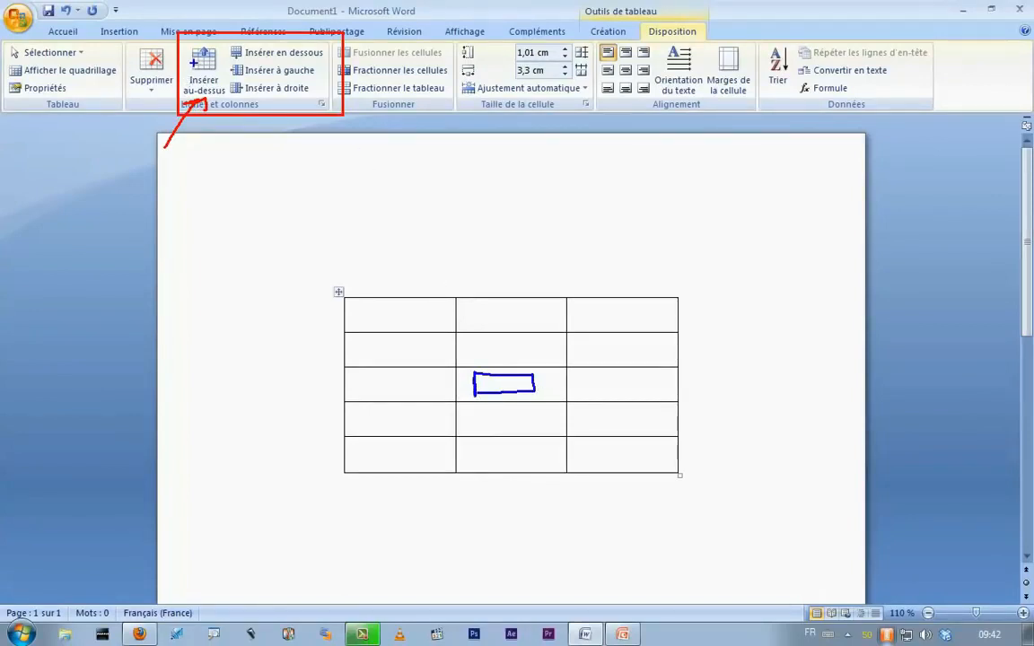
mouse_move(184, 42)
mouse_down()
mouse_move(199, 89)
mouse_move(222, 98)
mouse_up()
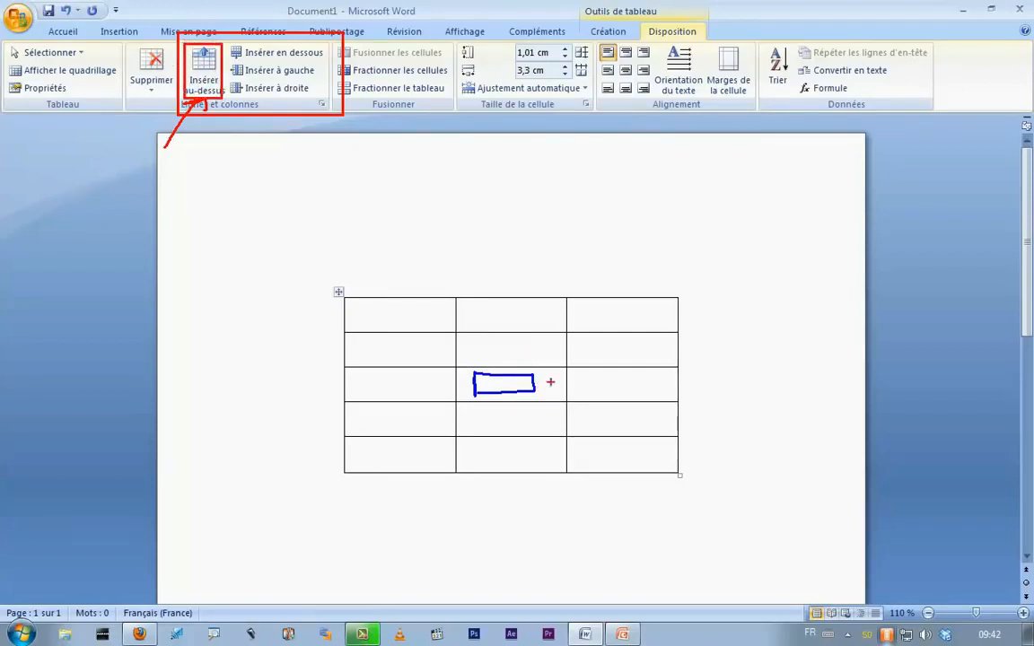
drag(322, 347, 710, 366)
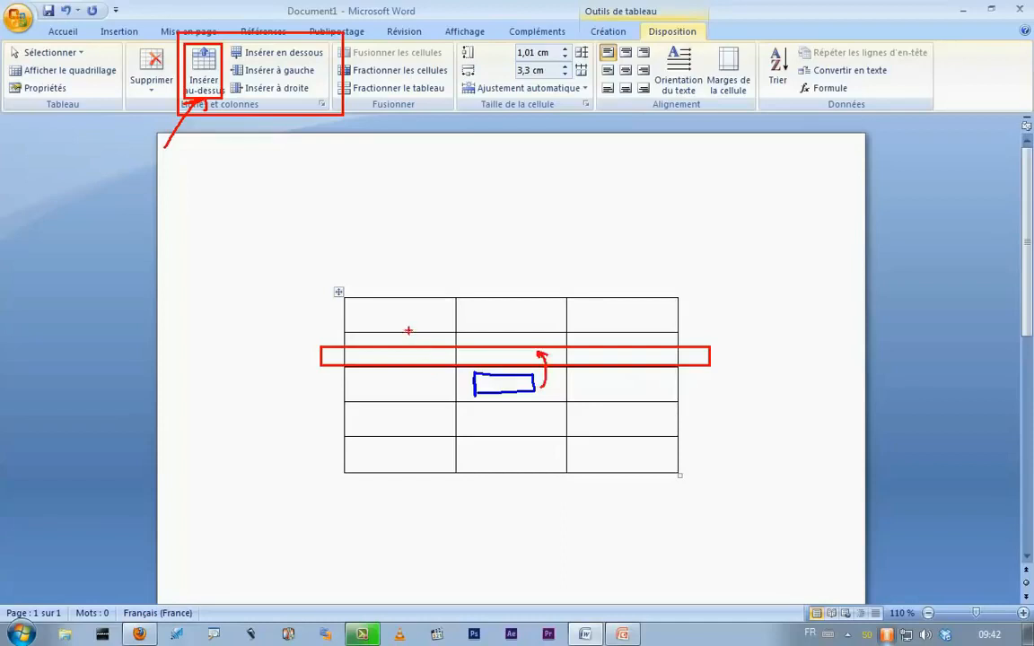
drag(225, 39, 331, 64)
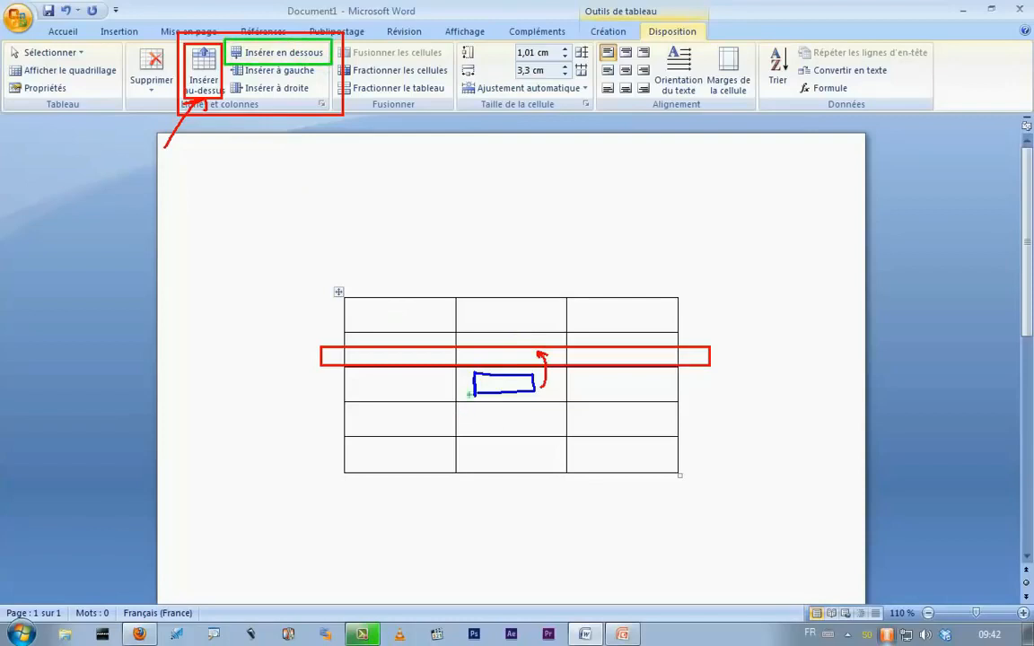
mouse_move(328, 400)
mouse_down()
mouse_move(376, 413)
mouse_move(709, 418)
mouse_up()
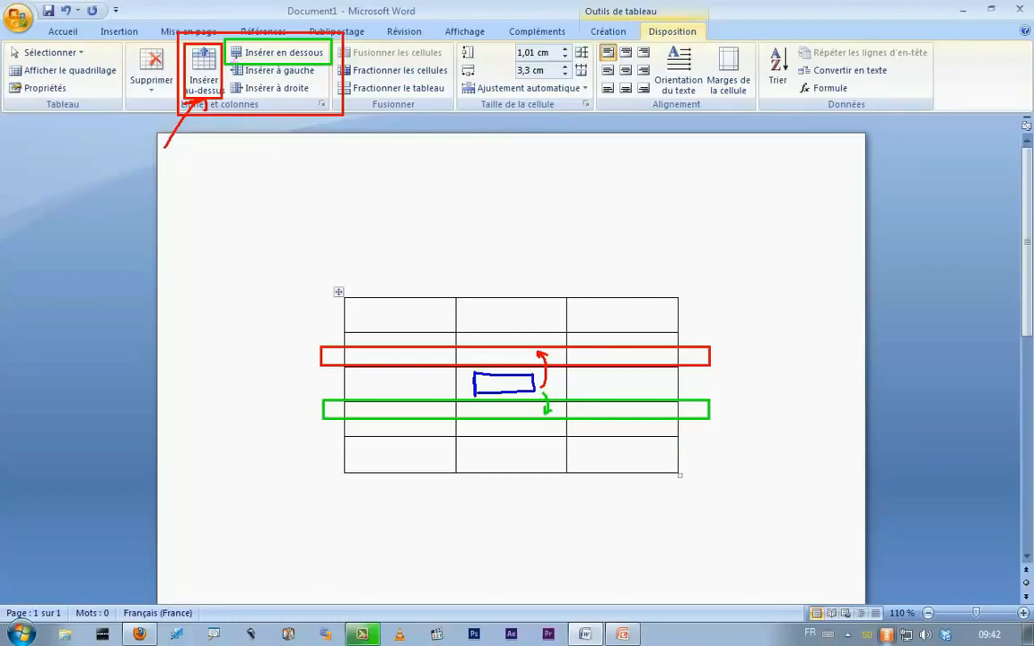
drag(227, 62, 330, 82)
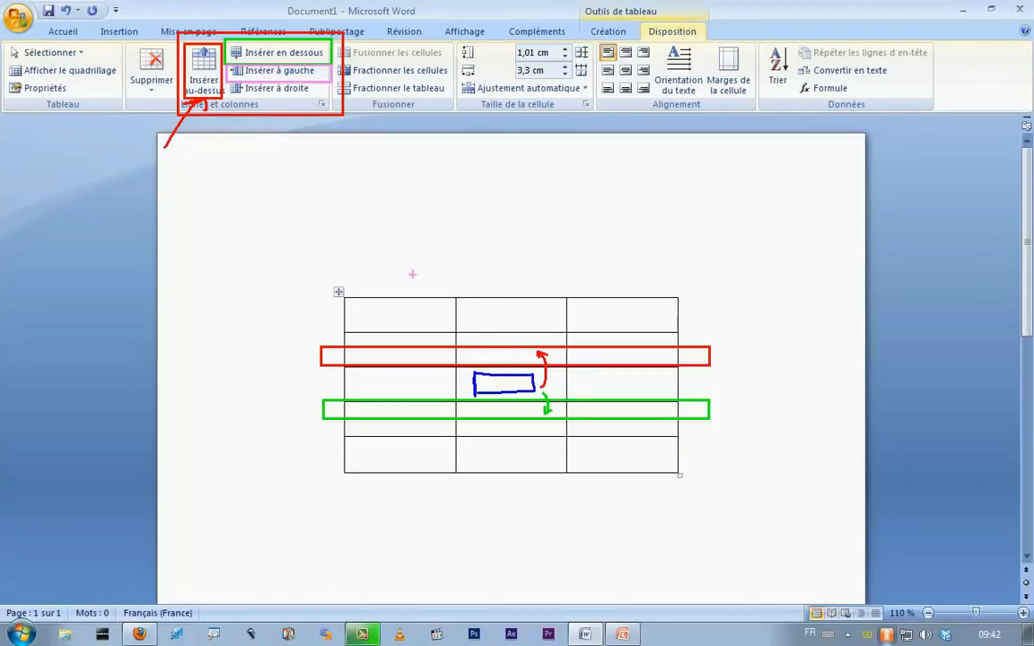
mouse_move(428, 282)
mouse_down()
mouse_move(456, 323)
mouse_move(446, 438)
mouse_move(455, 507)
mouse_up()
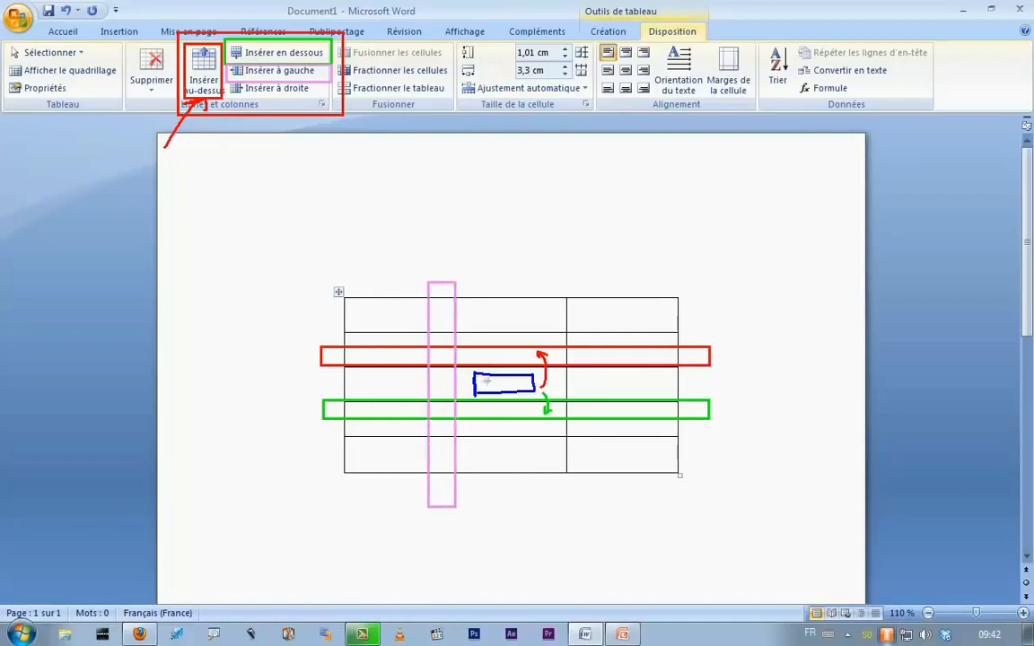
drag(473, 386, 431, 381)
drag(225, 81, 325, 98)
mouse_move(562, 279)
mouse_down()
mouse_move(590, 330)
mouse_move(609, 499)
mouse_up()
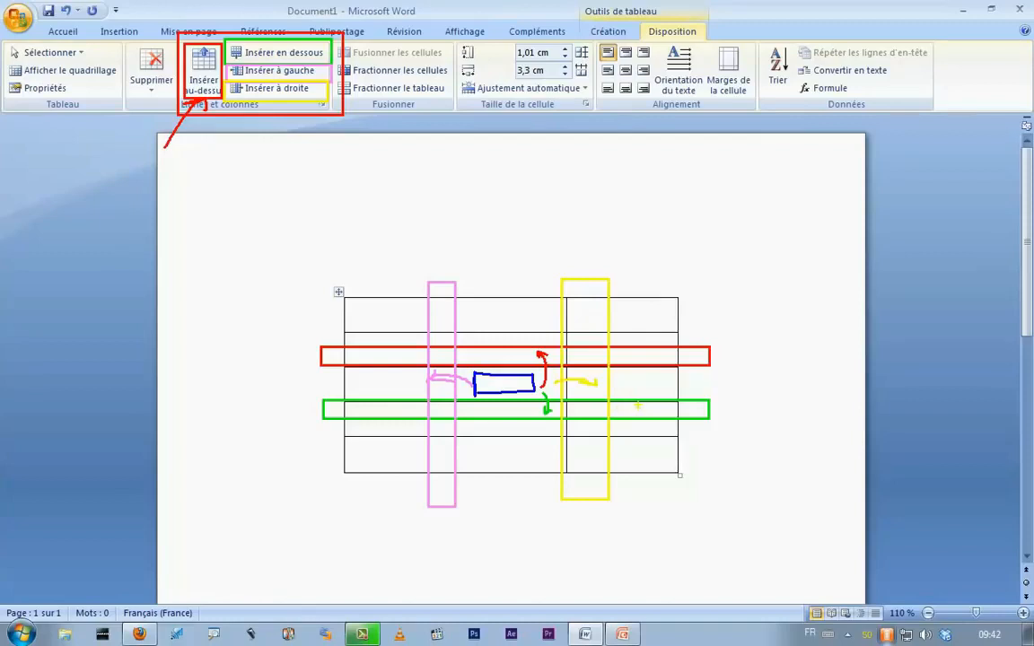
key(Escape)
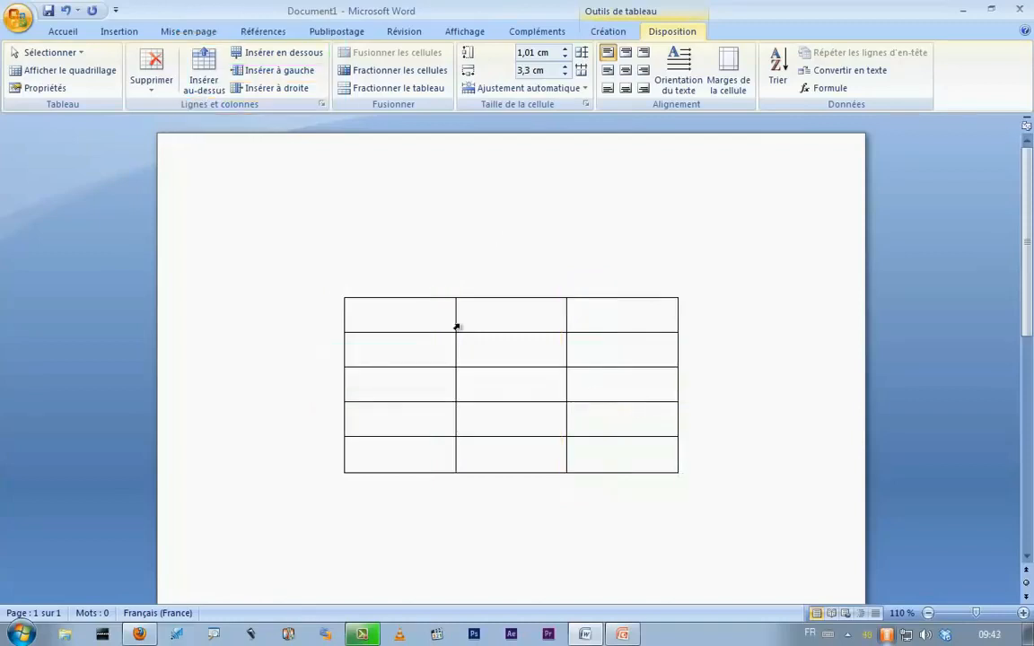
Step: Merge the first two cells of the table's second and third rows into one cell
drag(447, 350, 478, 376)
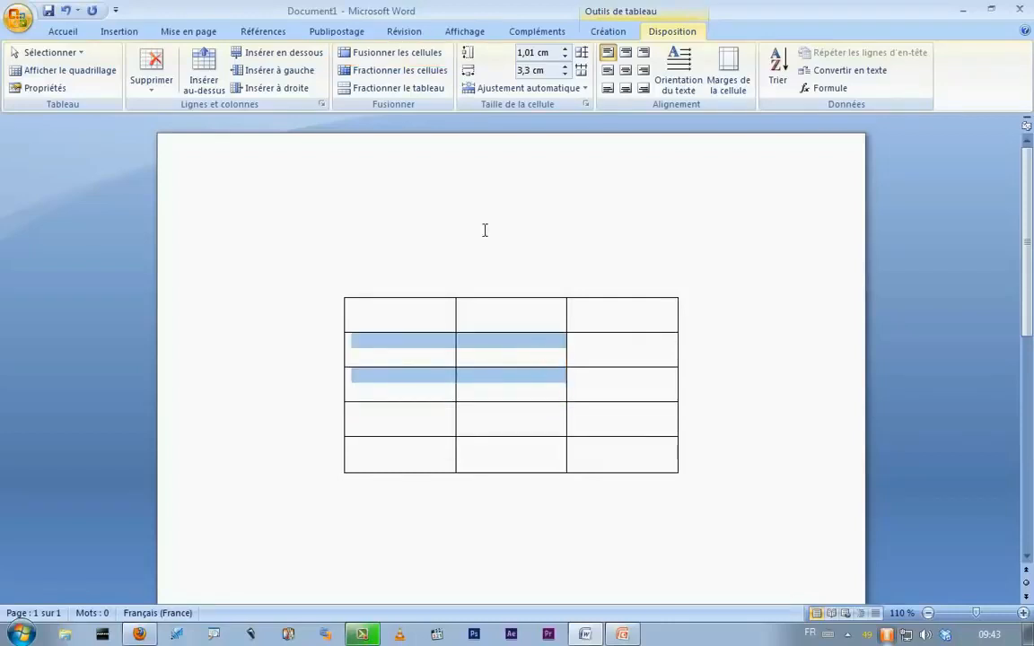
click(395, 52)
click(424, 351)
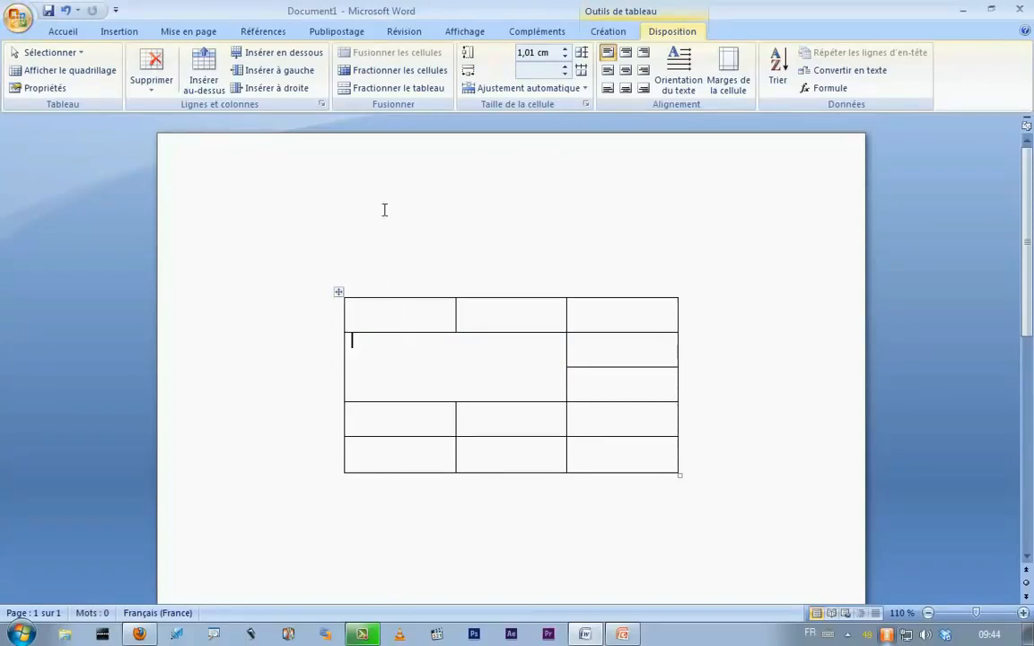
Step: Try to split the merged cell into 2 columns and 1 row
click(360, 71)
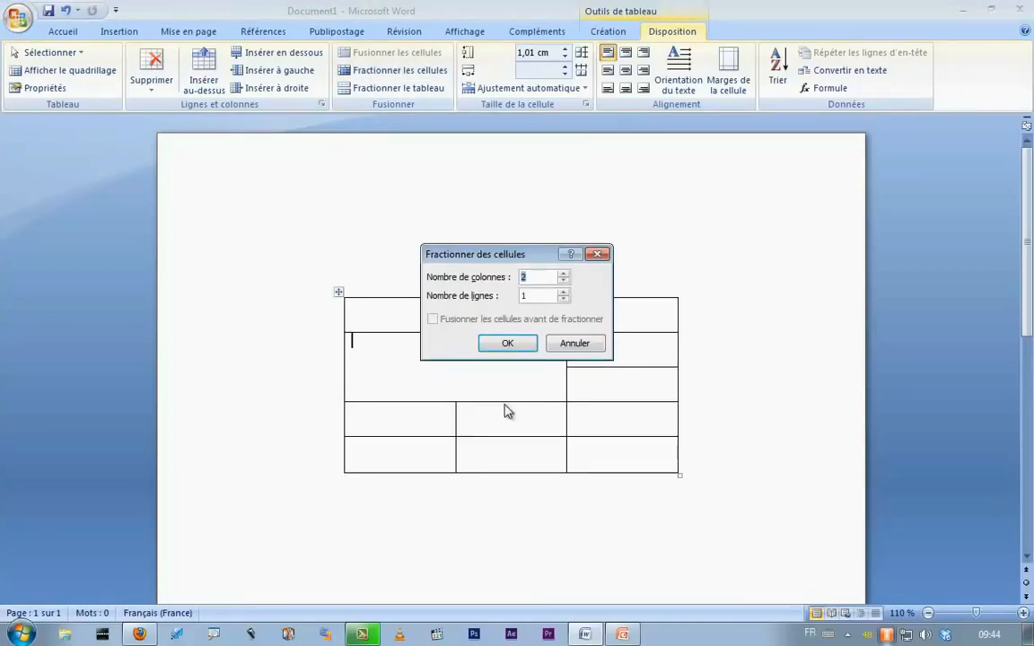
drag(409, 259, 585, 286)
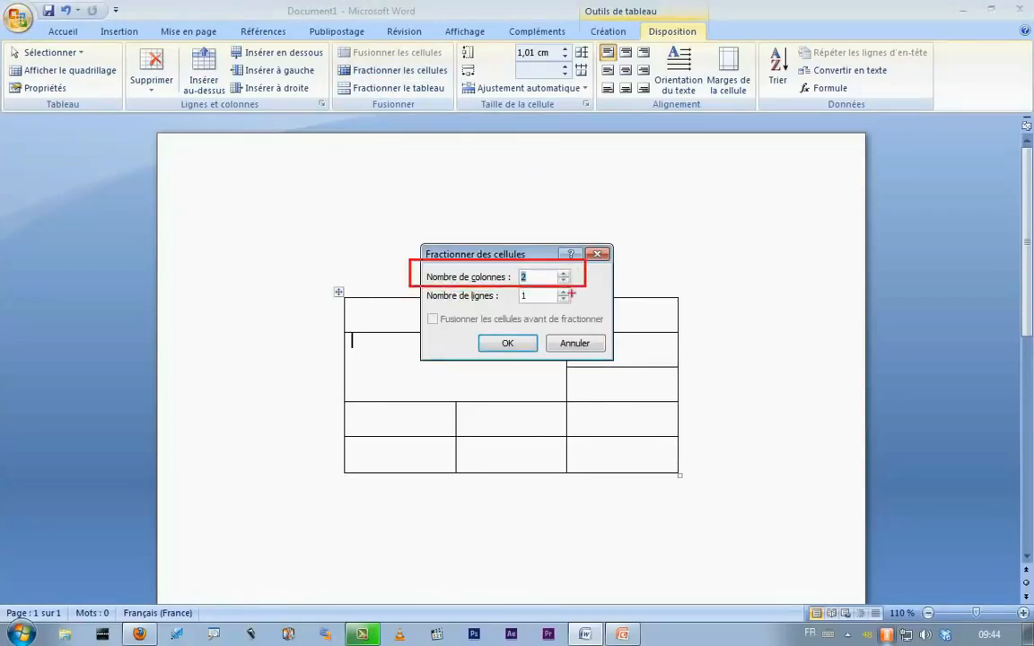
drag(417, 287, 583, 314)
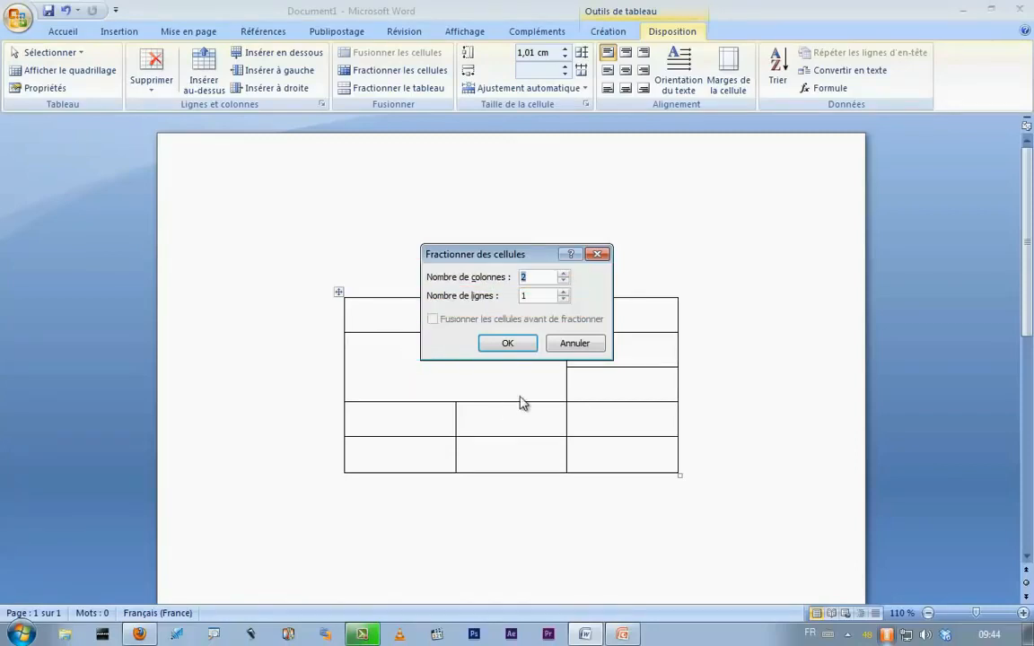
click(525, 348)
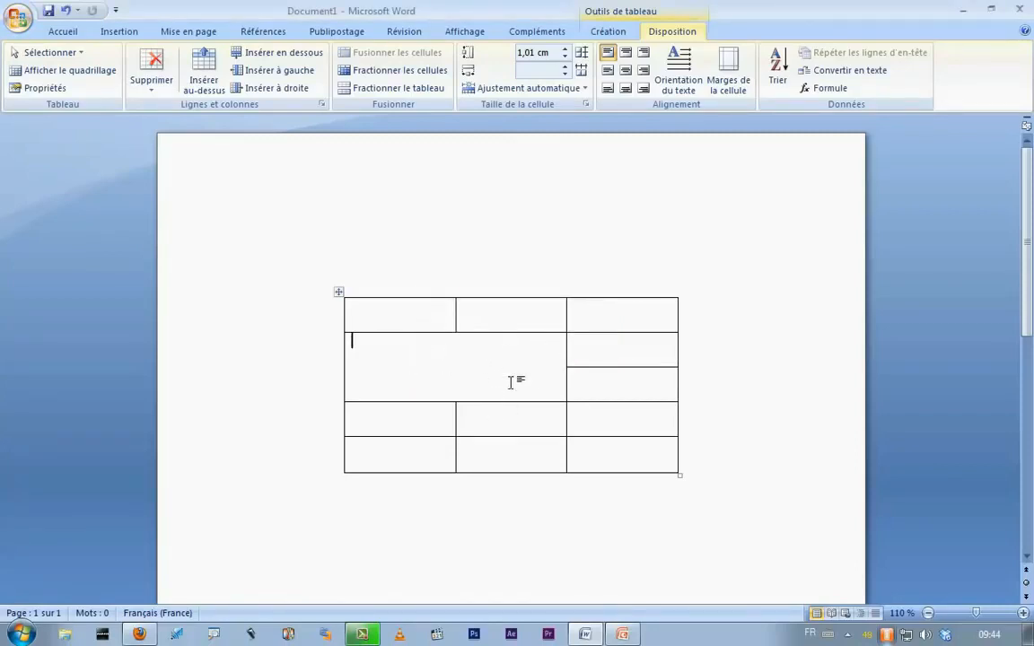
Step: Start splitting the merged cell with 3 columns and 2 rows, keeping the split settings clear of the table
click(394, 70)
click(563, 274)
click(564, 293)
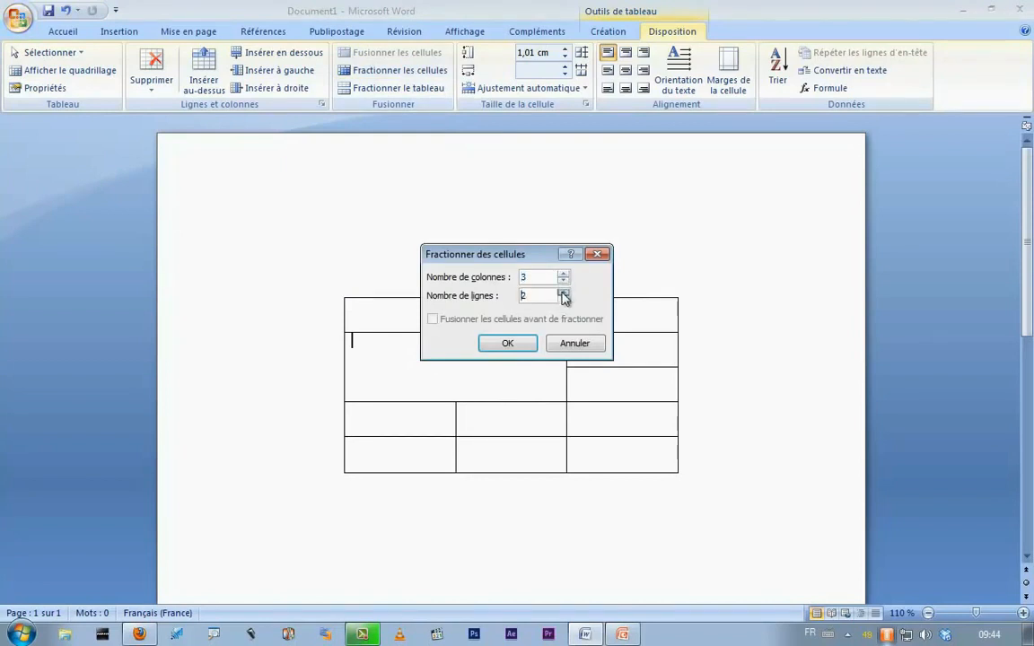
drag(519, 261, 722, 172)
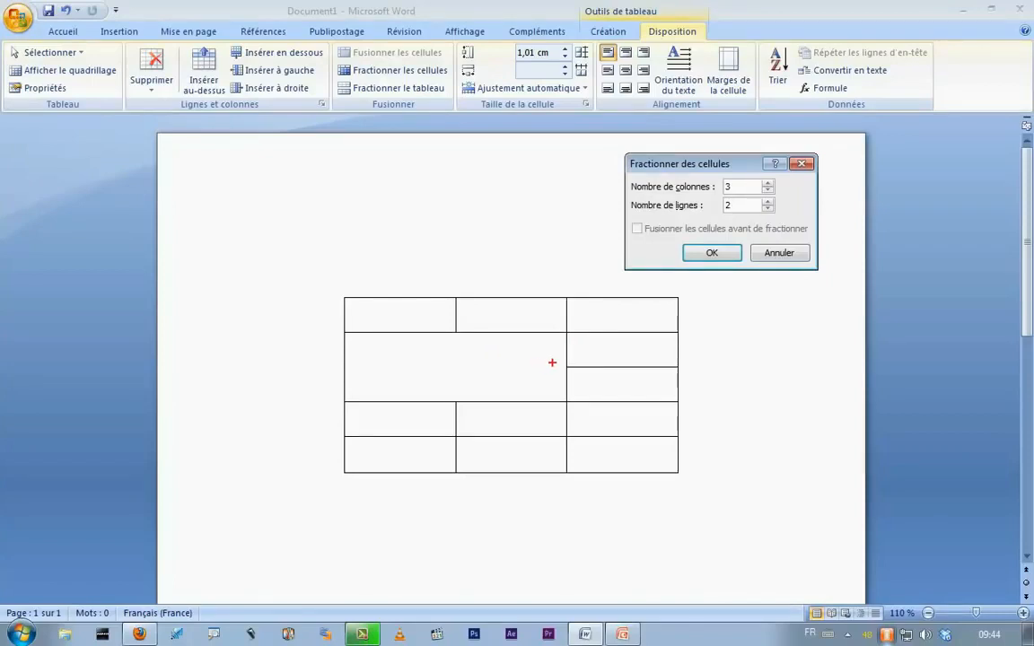
drag(342, 332, 565, 366)
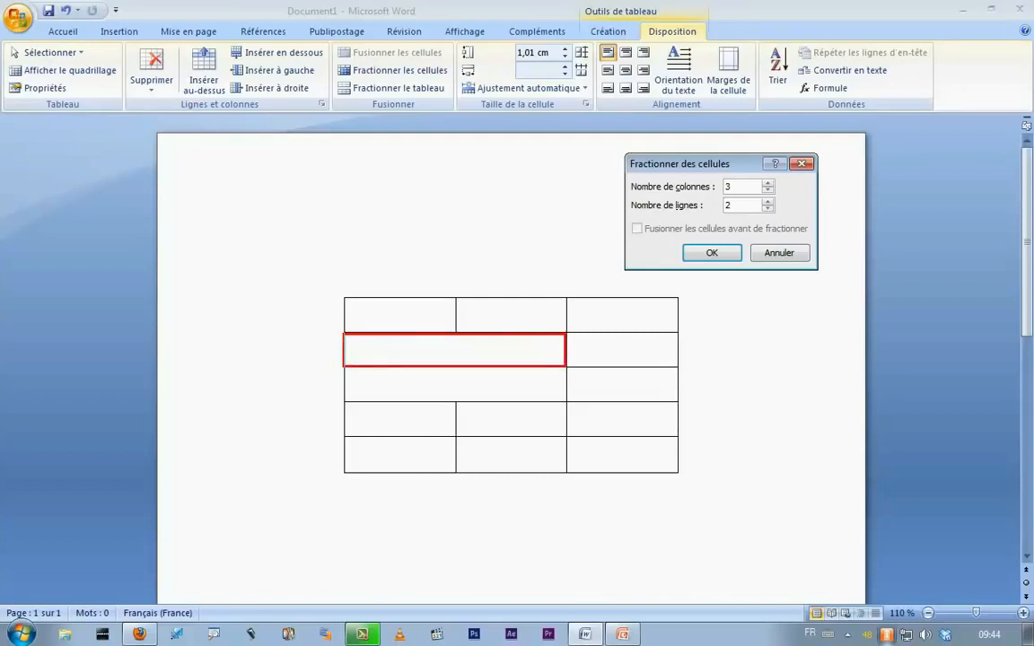
drag(342, 367, 567, 400)
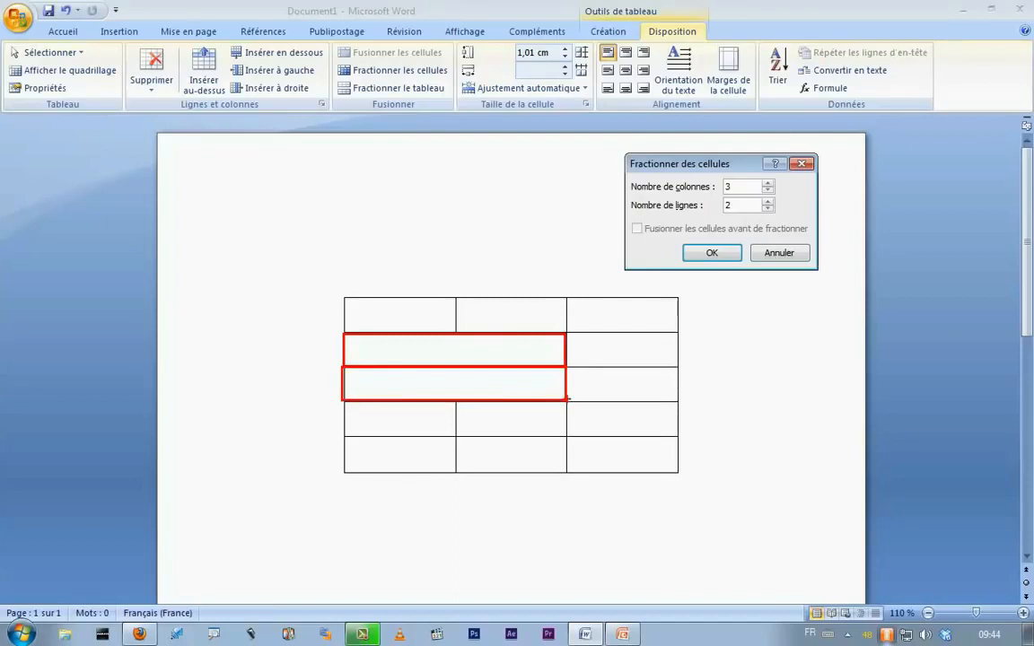
drag(347, 354, 564, 381)
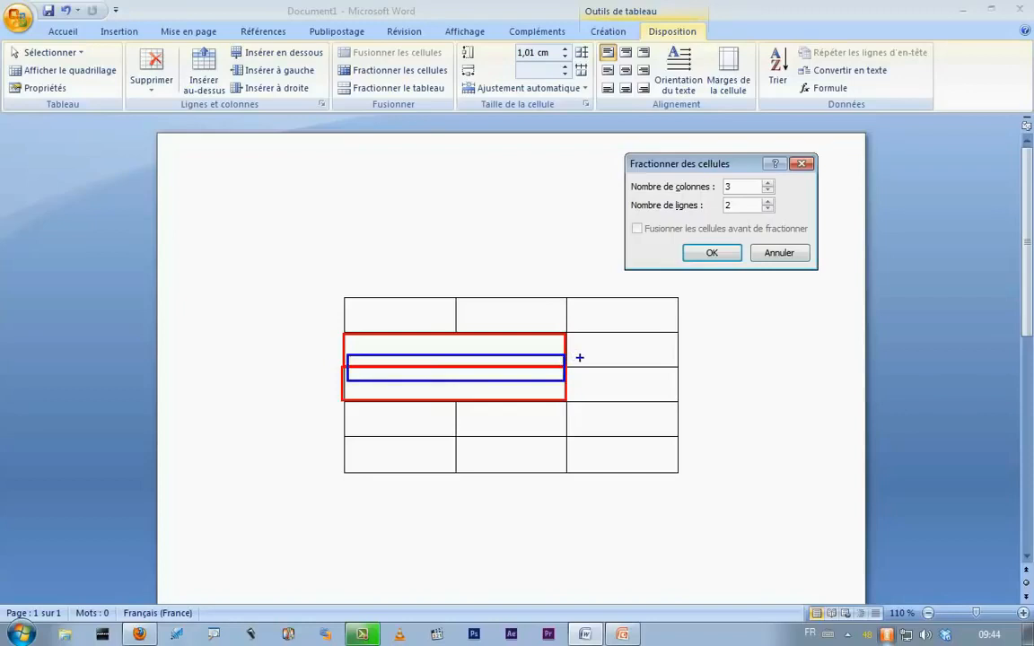
drag(571, 358, 688, 376)
drag(716, 337, 732, 364)
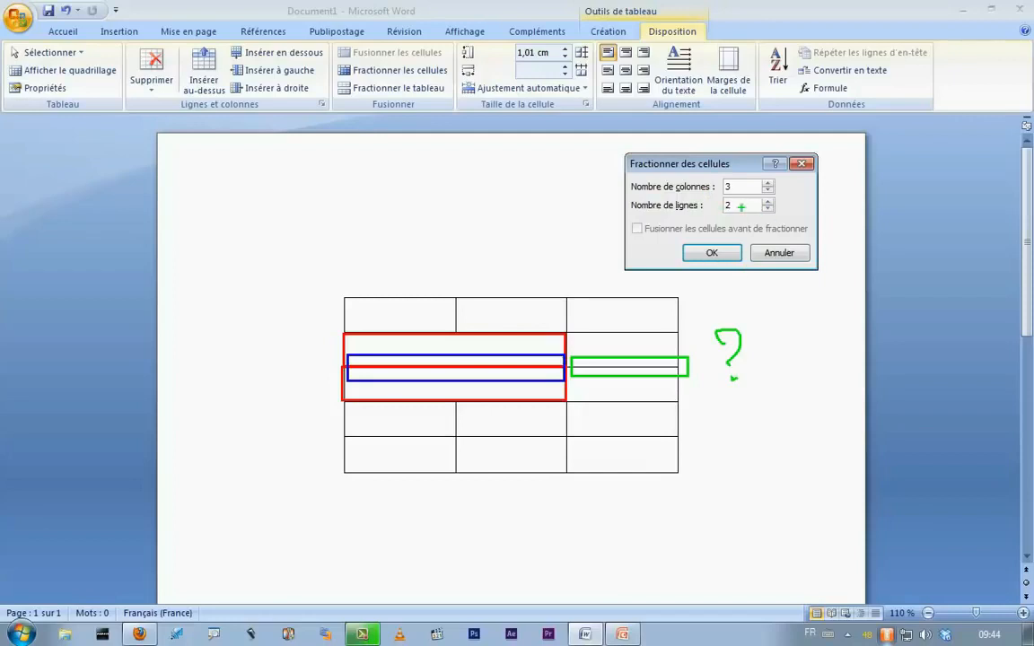
key(Escape)
click(449, 341)
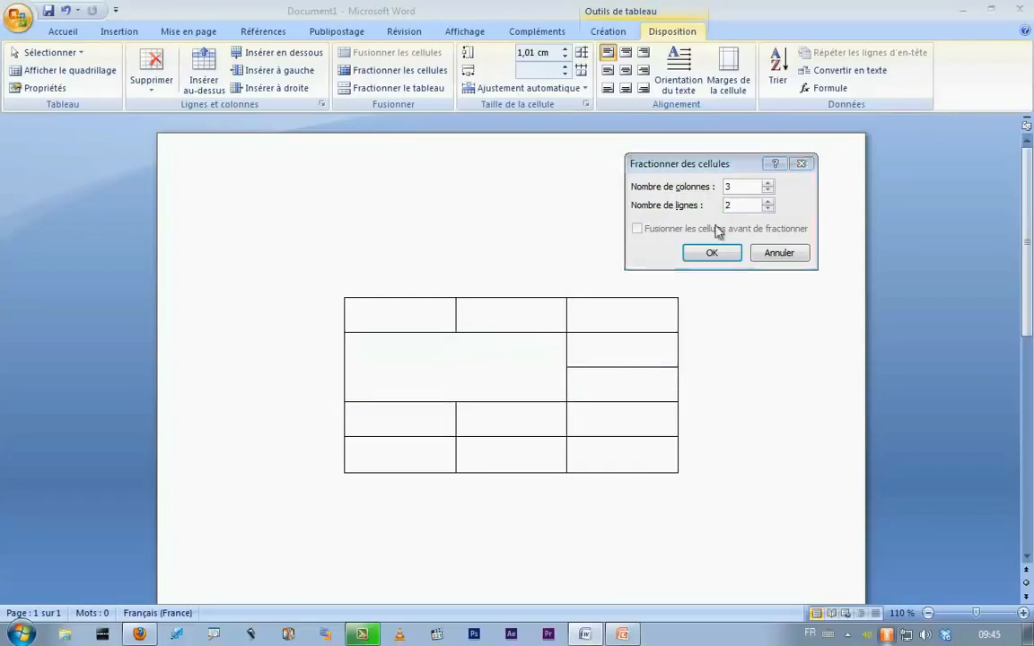
Step: Change the split to 5 columns, apply it to the merged cell, and place the cursor at the start of the document
click(768, 183)
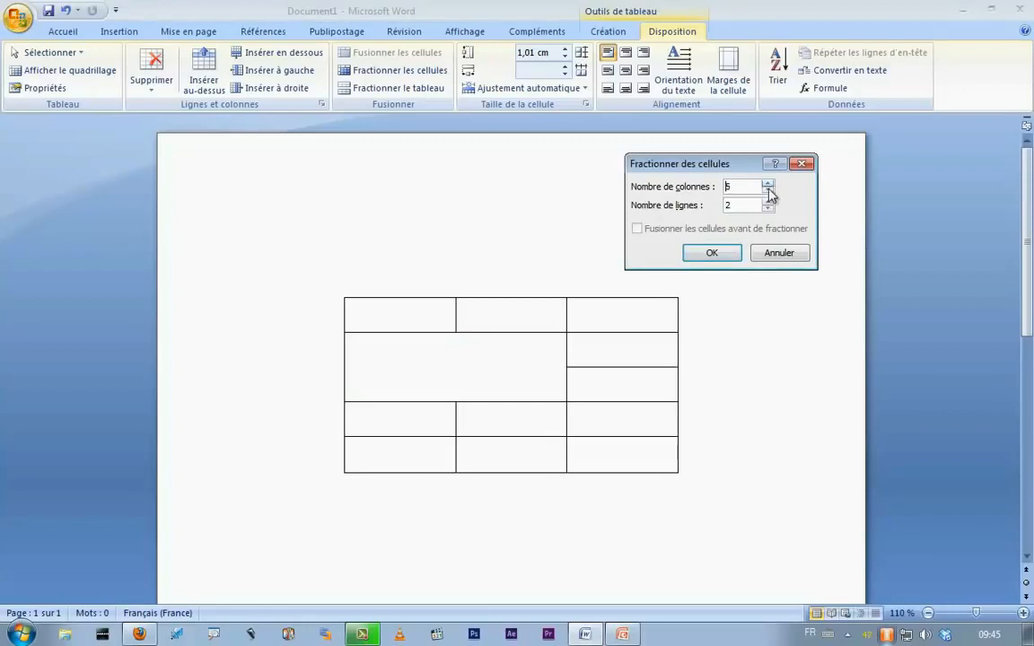
click(768, 191)
click(768, 183)
click(711, 253)
key(ctrl+Home)
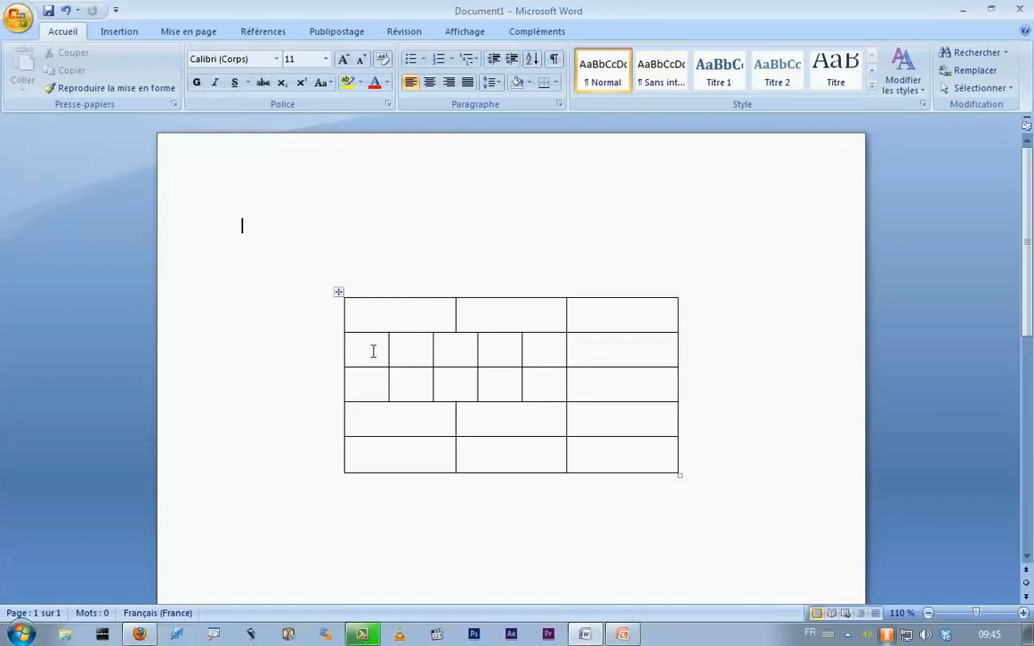
Step: Merge the ten small cells in the table's second and third rows and split them into 2 columns and 2 rows
drag(374, 350, 533, 383)
click(415, 55)
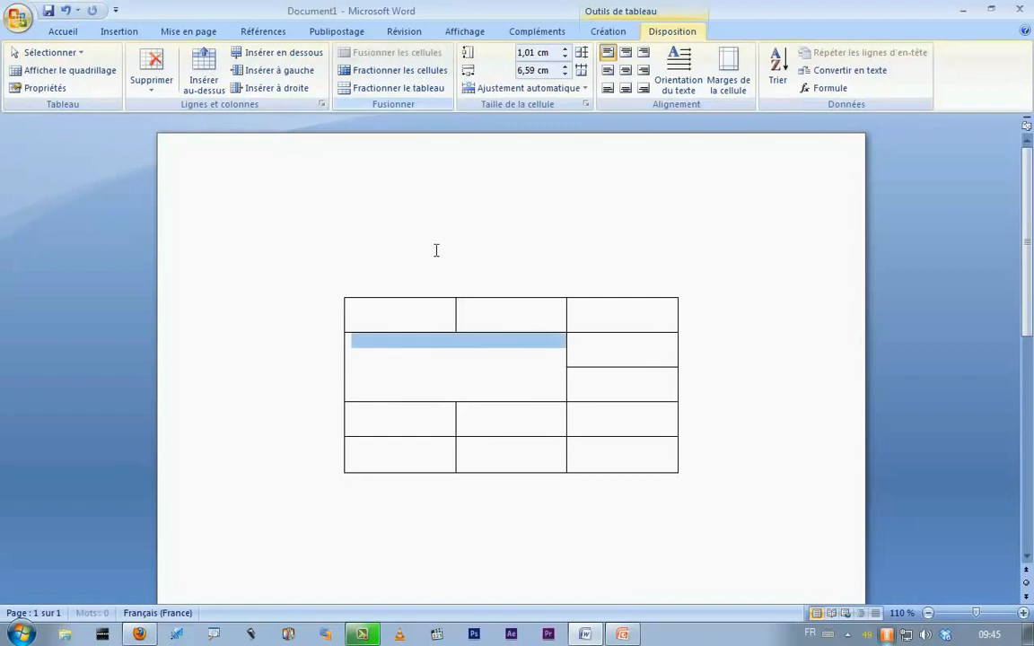
click(418, 71)
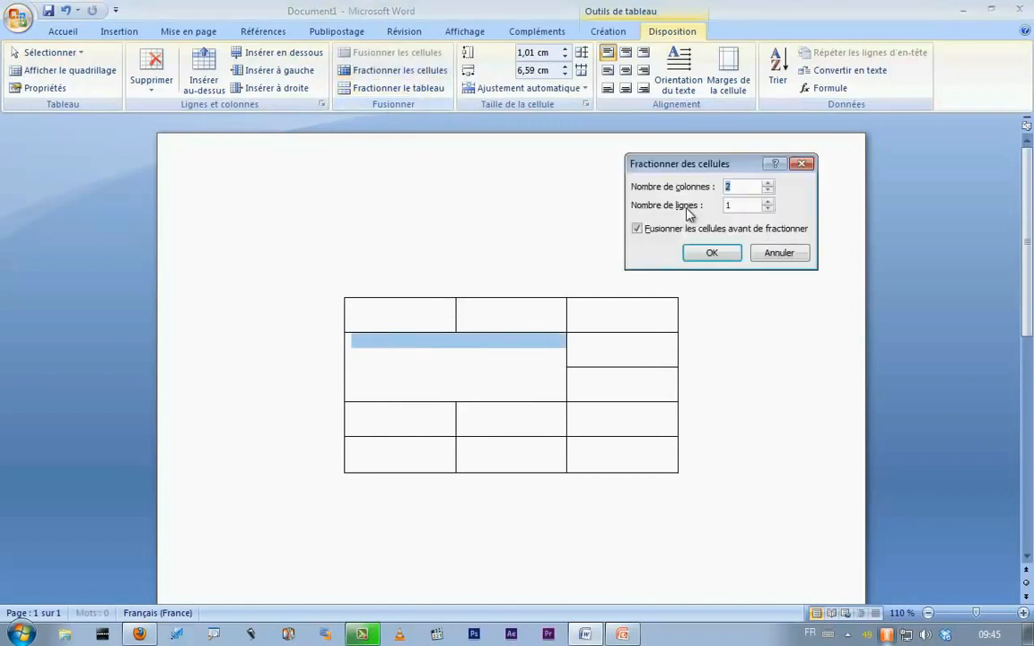
click(710, 253)
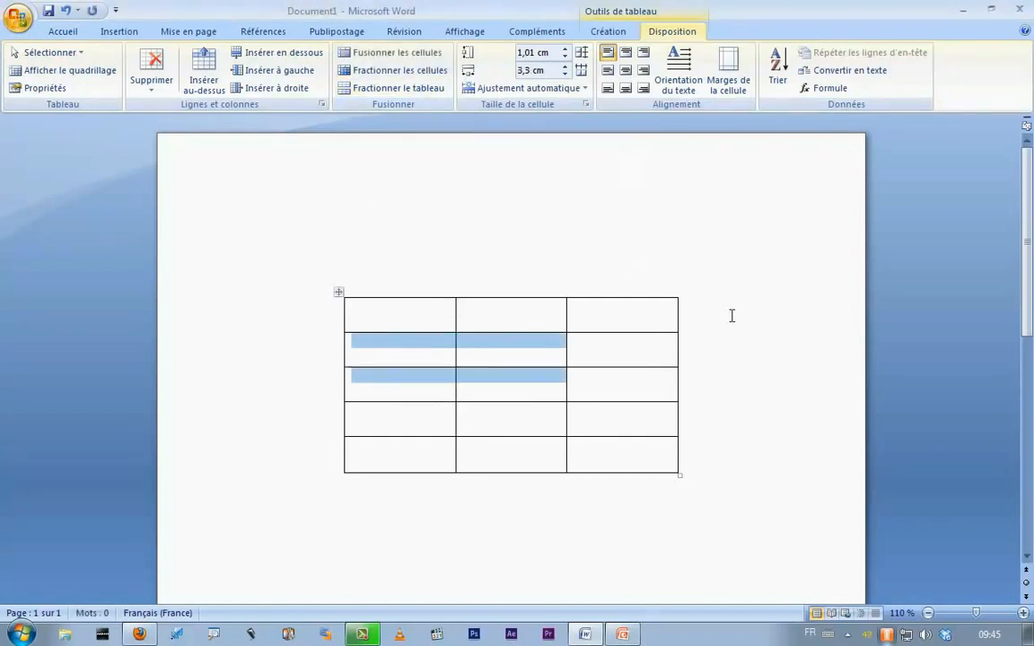
click(731, 316)
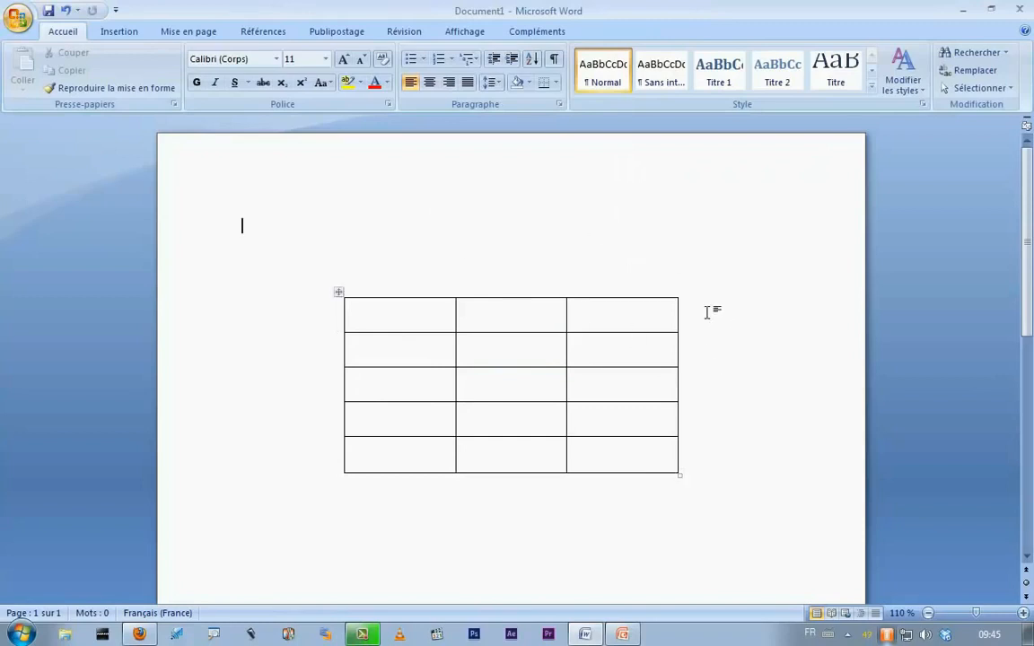
Step: Number the three cells of the table's first row 1, 2 and 3
click(408, 333)
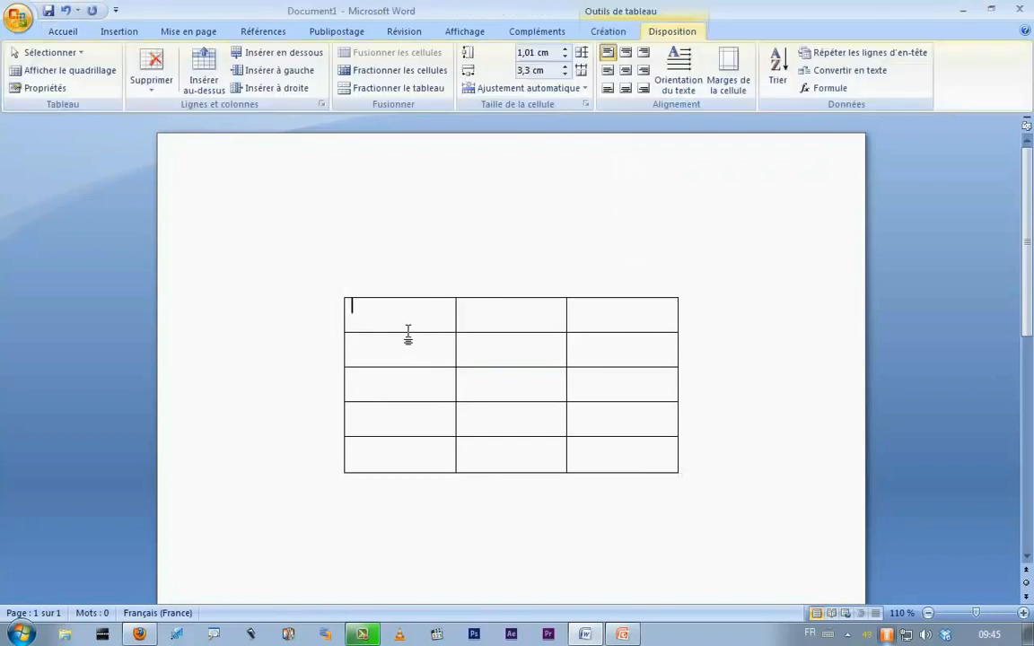
text(1)
key(ctrl+a)
click(445, 311)
click(487, 312)
text(2)
click(579, 312)
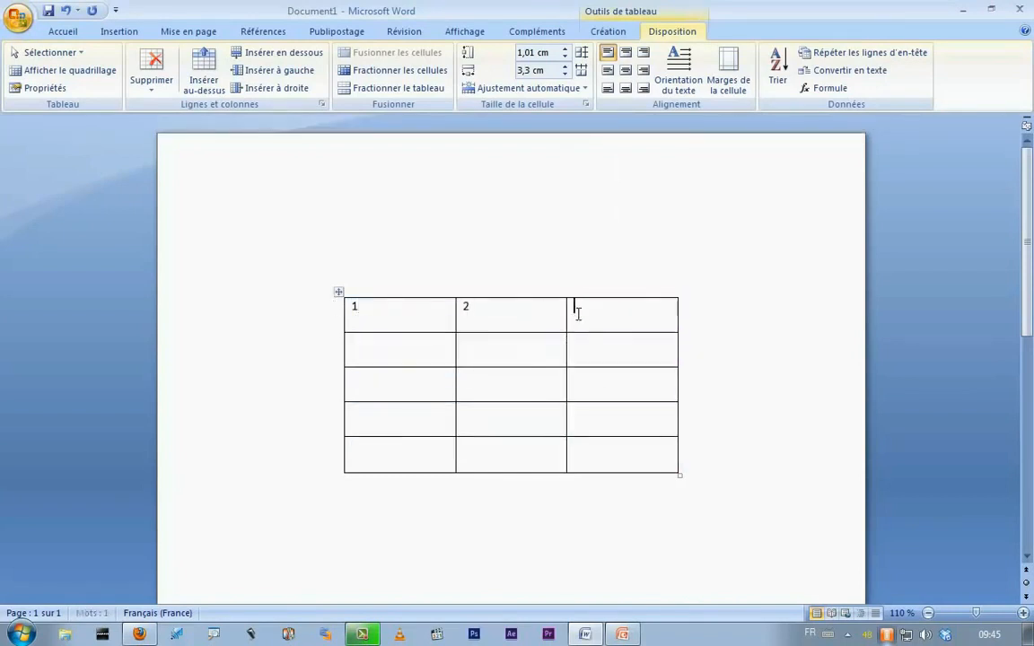
Step: Fill the first column below the first row with the numbers 2, 3, 4 and 5
click(390, 354)
text(2)
click(397, 384)
text(3)
click(388, 429)
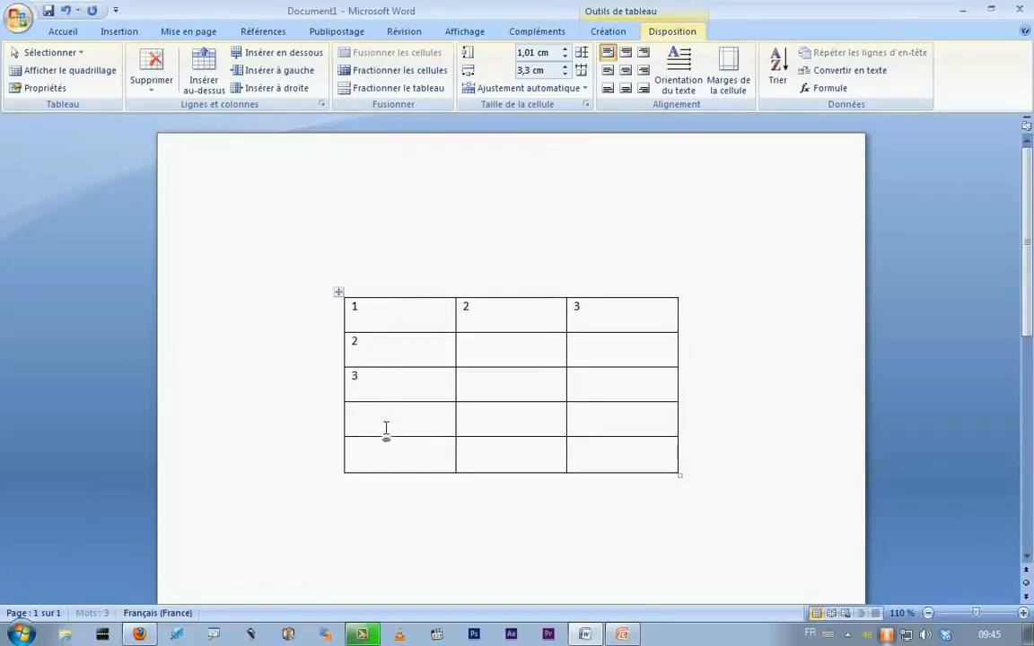
text(5)
Step: Enter a and b in the second row's empty cells and c in the third row's middle cell
click(457, 350)
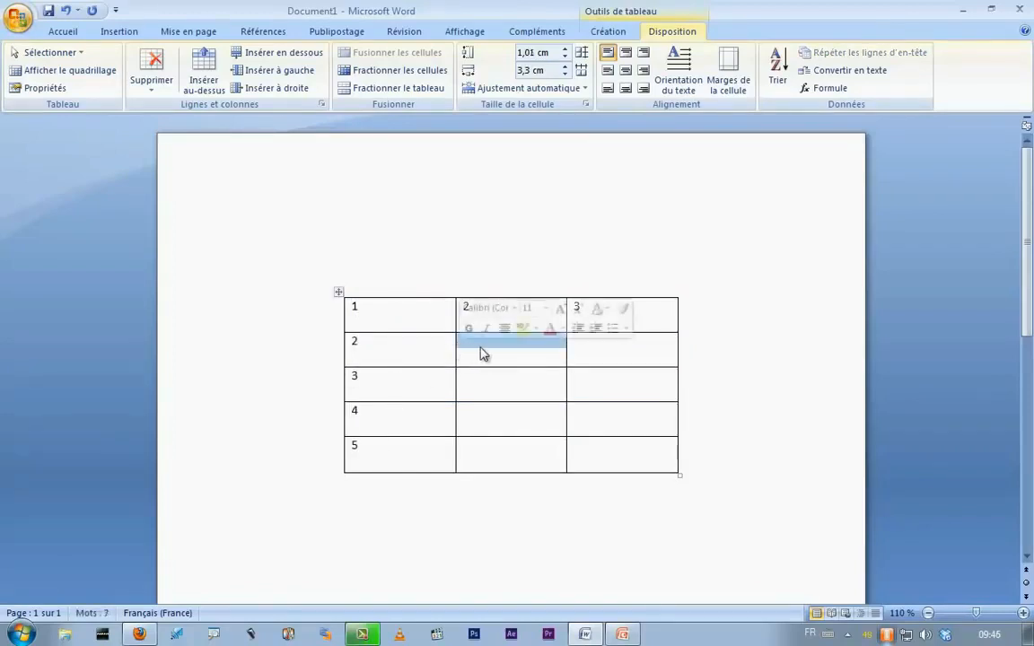
text(a)
click(589, 350)
text(b)
click(523, 392)
text(c)
Step: Fill the remaining cells in reading order with D, e, F, g and h, and return the cursor to the start of the document
key(Tab)
text(D)
text(e)
key(Tab)
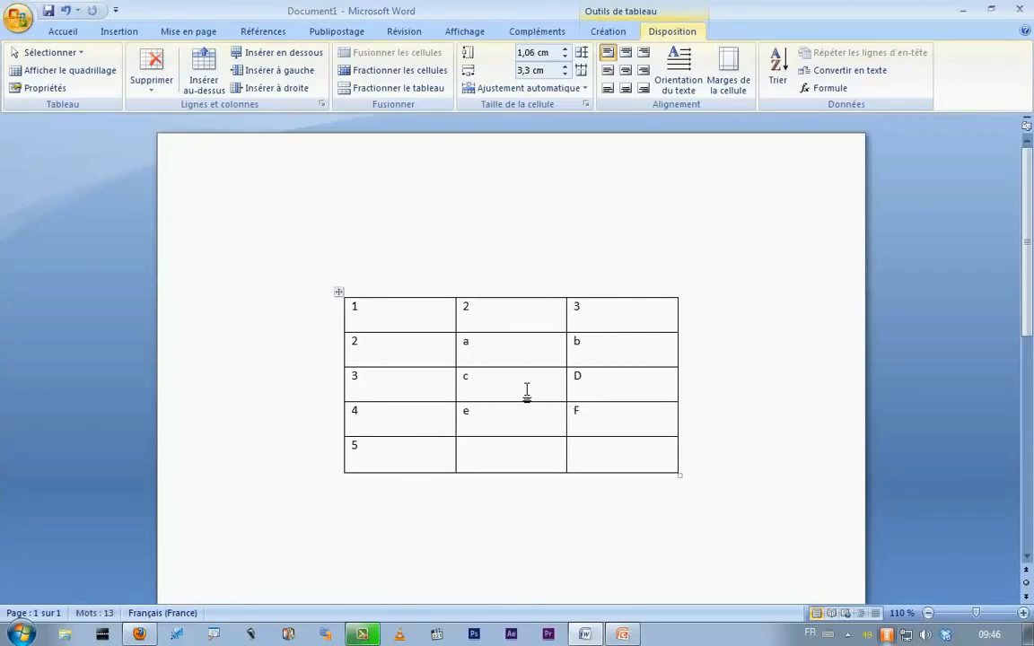
text(g)
key(Tab)
text(h)
key(ctrl+Home)
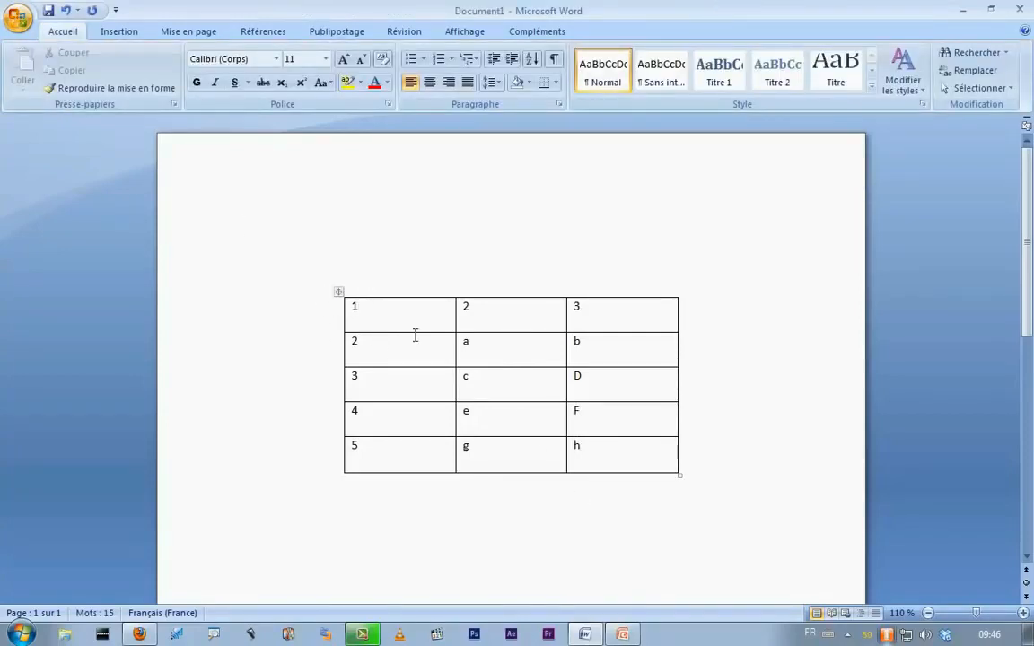
Step: Increase the first row's height to about 2.23 cm and the first column's width to about 5.19 cm
drag(412, 334, 412, 372)
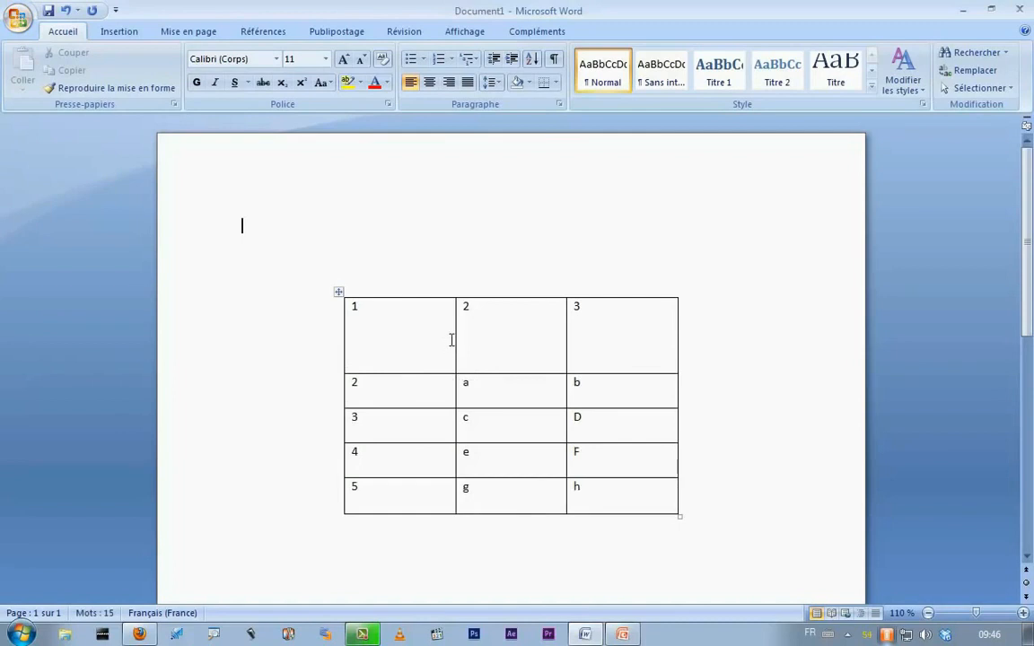
drag(456, 336, 519, 337)
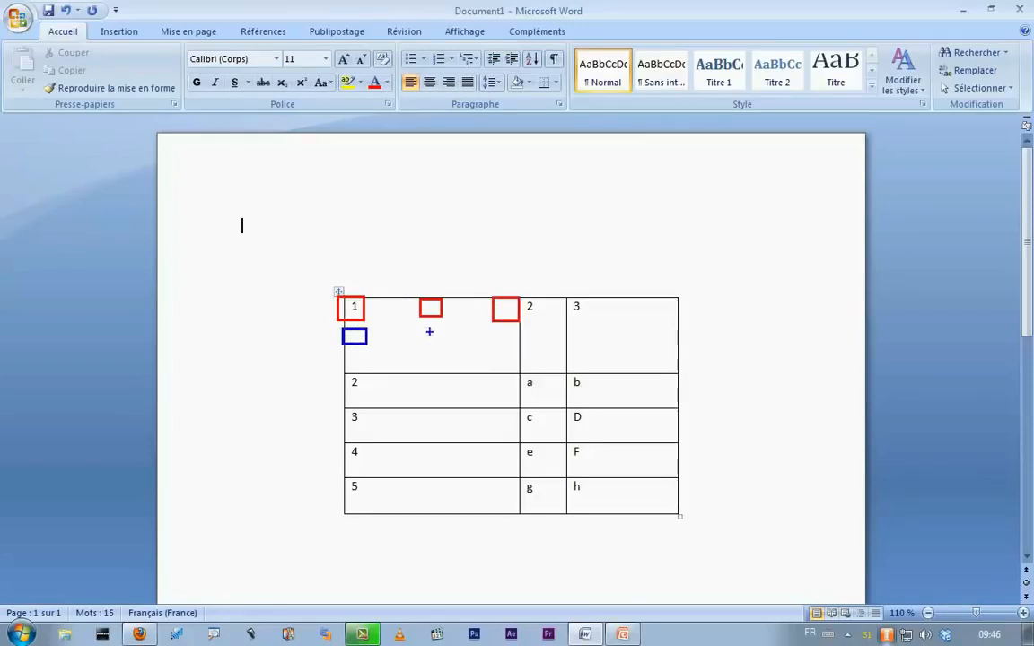
drag(491, 329, 519, 347)
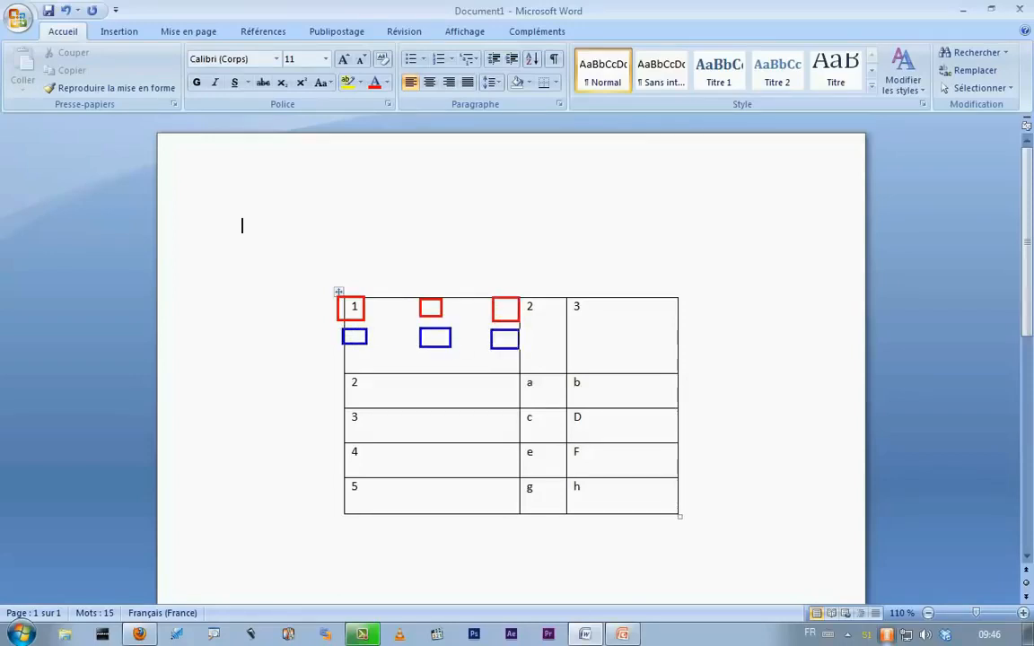
drag(354, 365, 520, 372)
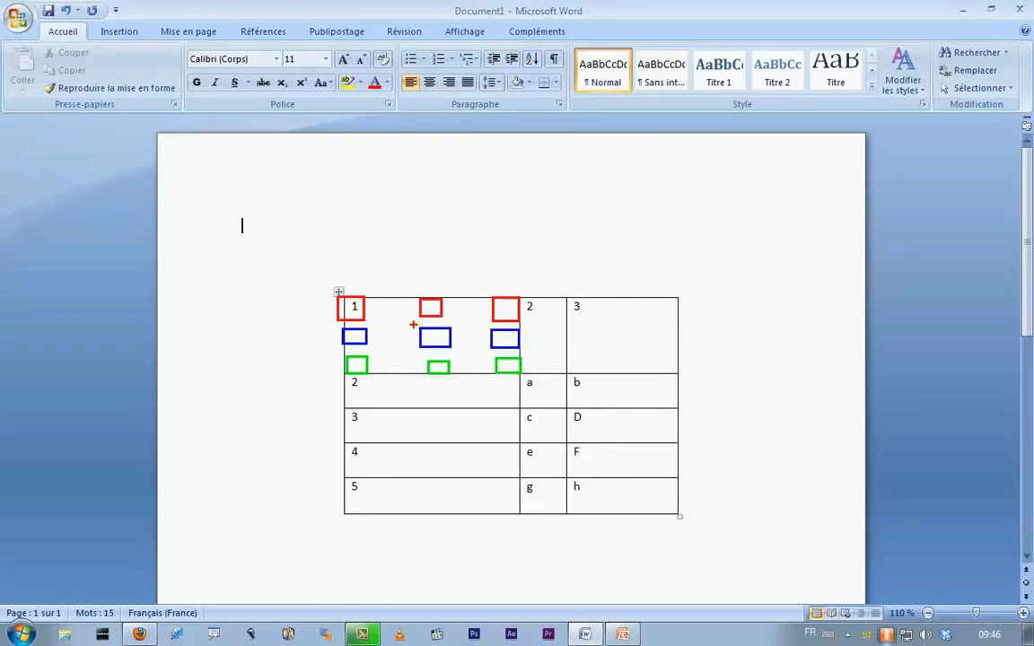
key(Escape)
Step: Place the cursor in the table's first cell and show the table layout options
click(423, 352)
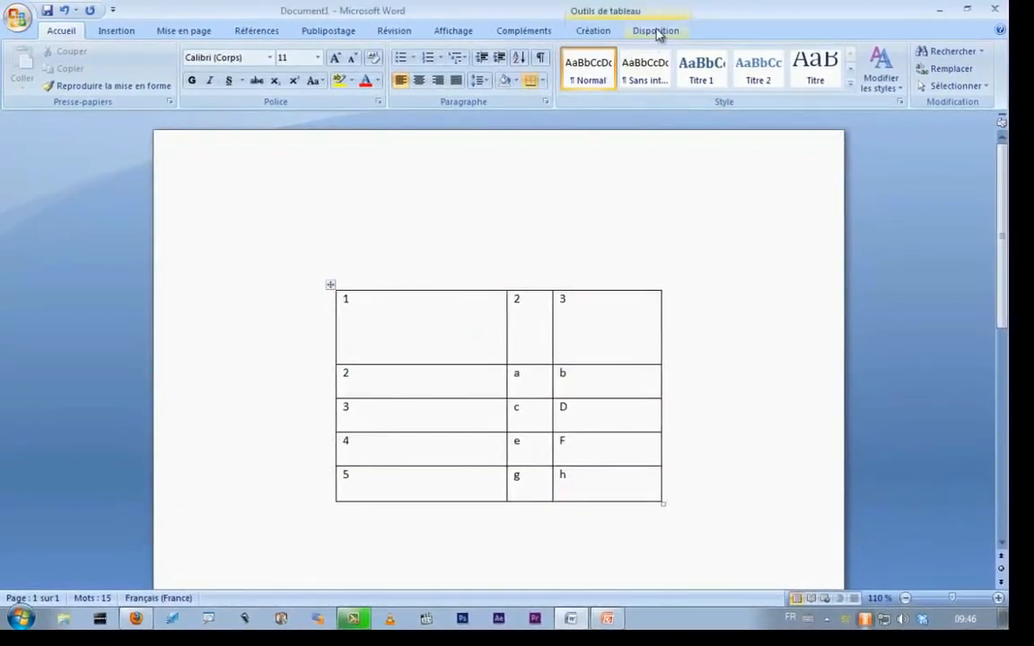
click(656, 30)
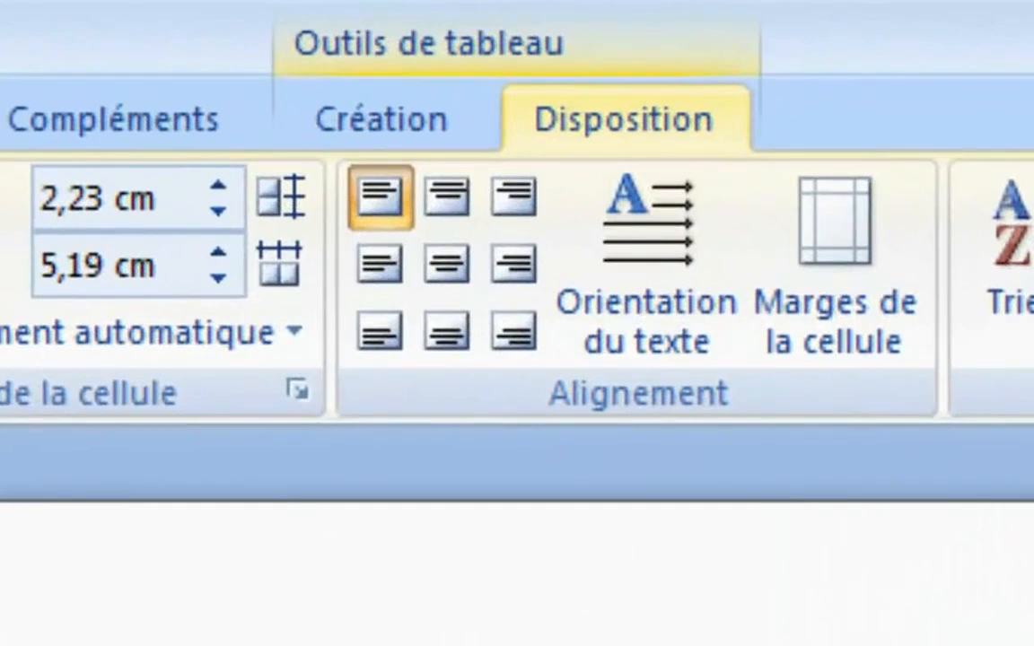
mouse_move(324, 135)
mouse_down()
mouse_move(431, 226)
mouse_move(847, 419)
mouse_move(955, 435)
mouse_up()
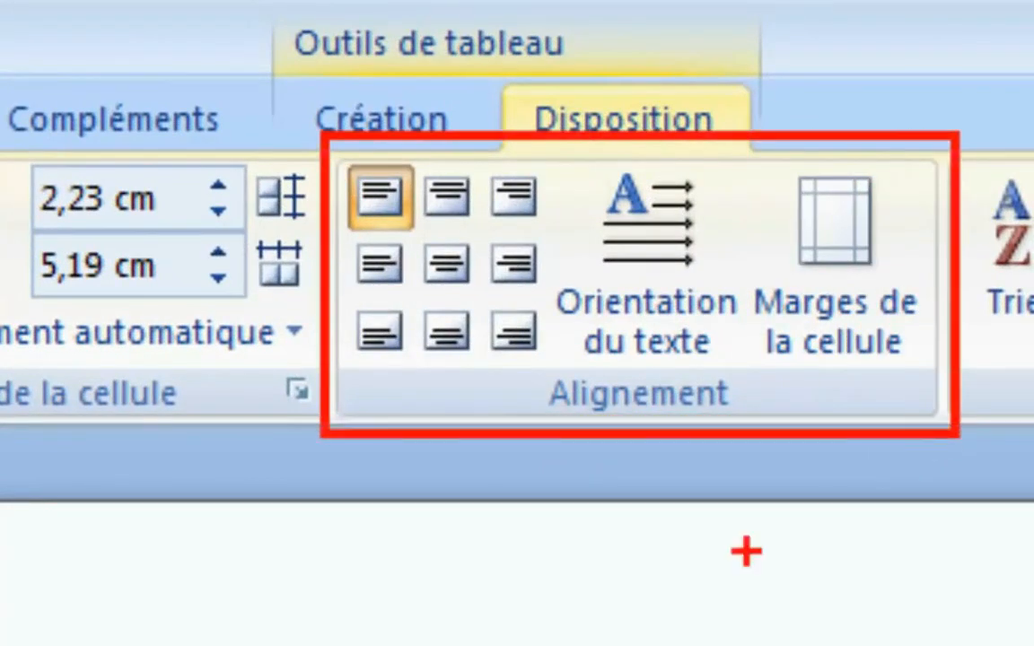
mouse_move(334, 163)
mouse_down()
mouse_move(409, 266)
mouse_move(530, 376)
mouse_move(576, 379)
mouse_up()
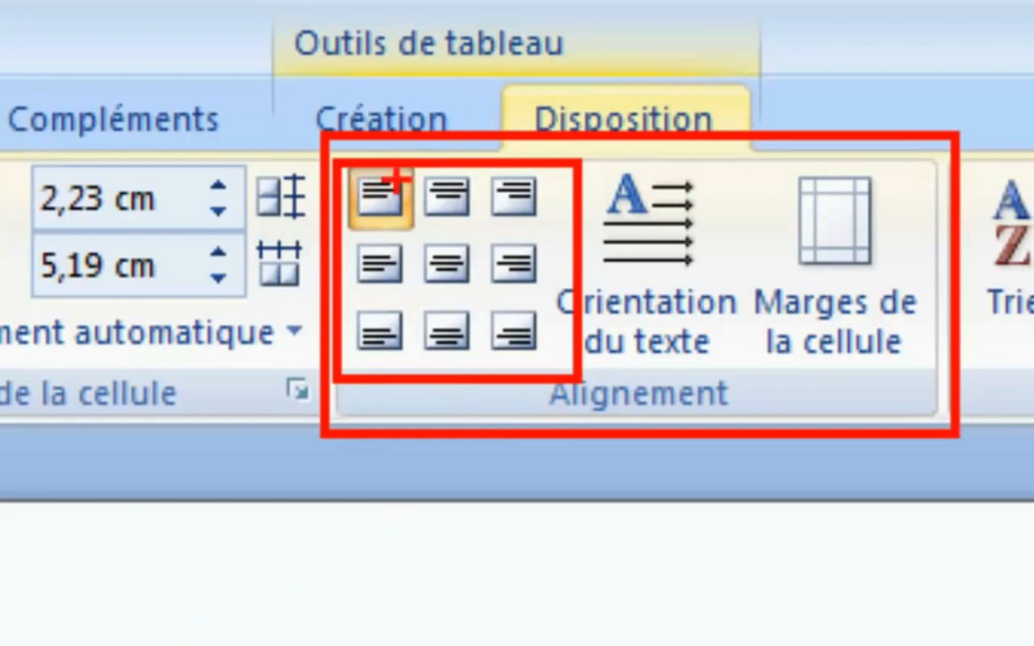
key(b)
mouse_move(346, 167)
mouse_down()
mouse_move(439, 217)
mouse_move(417, 233)
mouse_up()
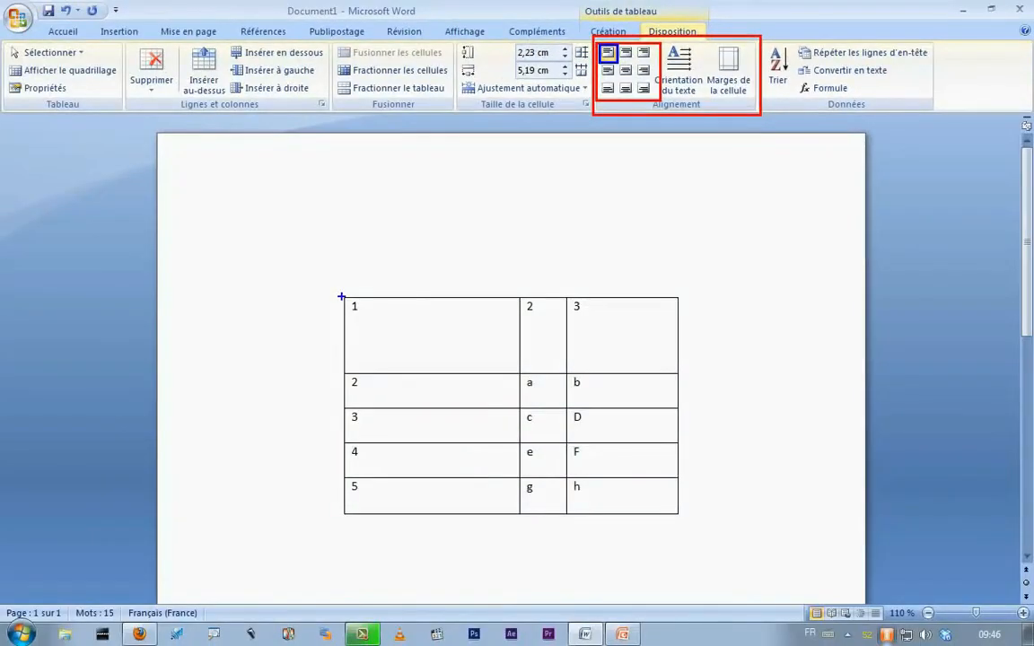
mouse_move(347, 300)
mouse_down()
mouse_move(447, 347)
mouse_move(498, 300)
mouse_move(616, 138)
mouse_up()
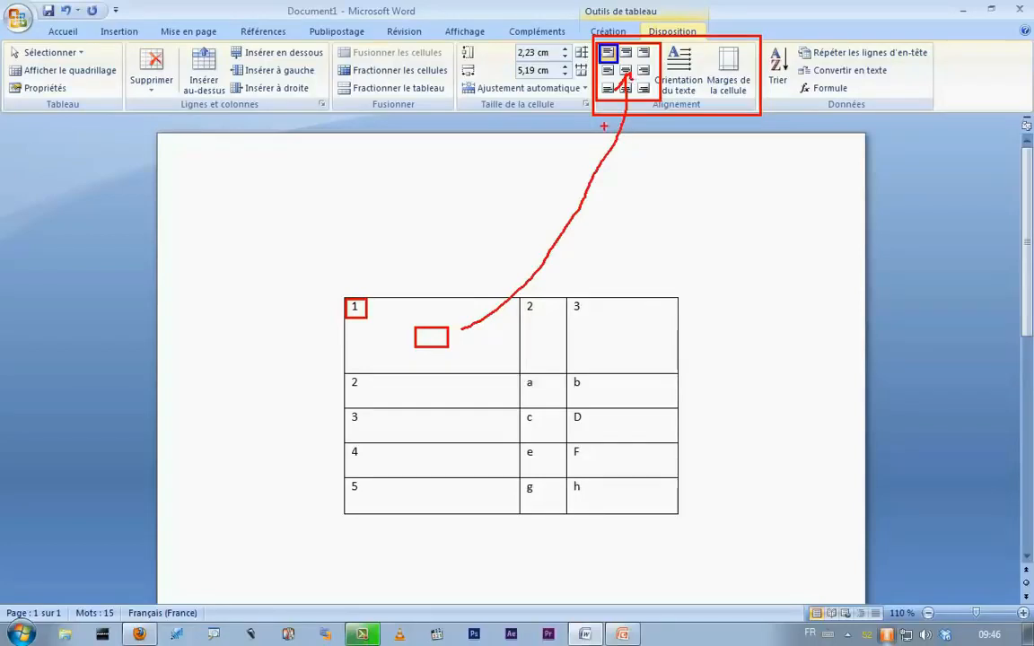
key(Escape)
Step: Centre the text horizontally and vertically in the first cell and in the other cells of the first row
click(625, 70)
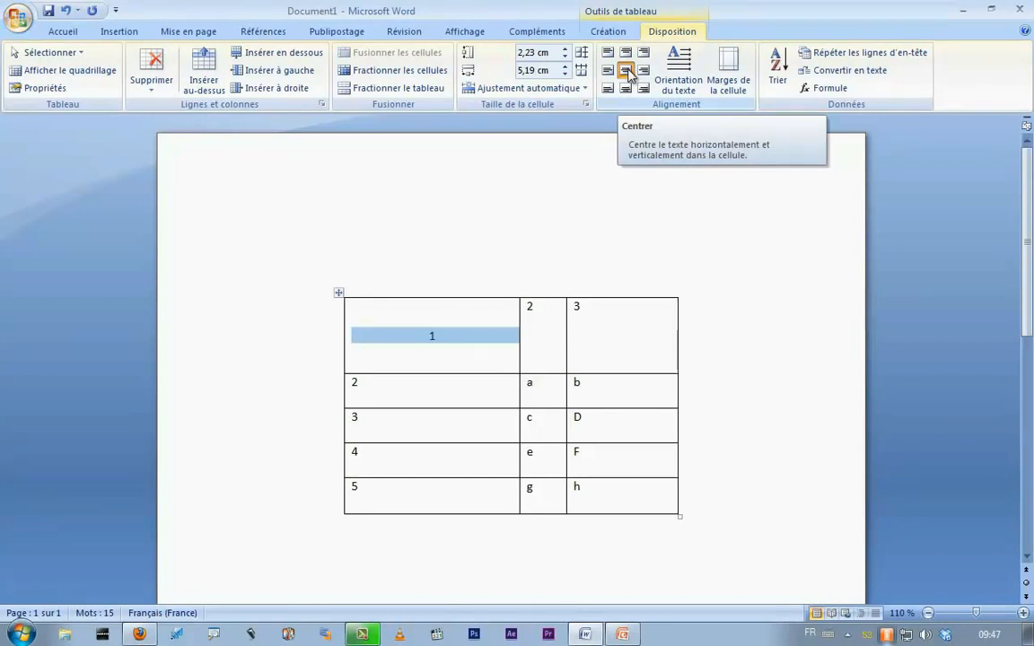
click(404, 347)
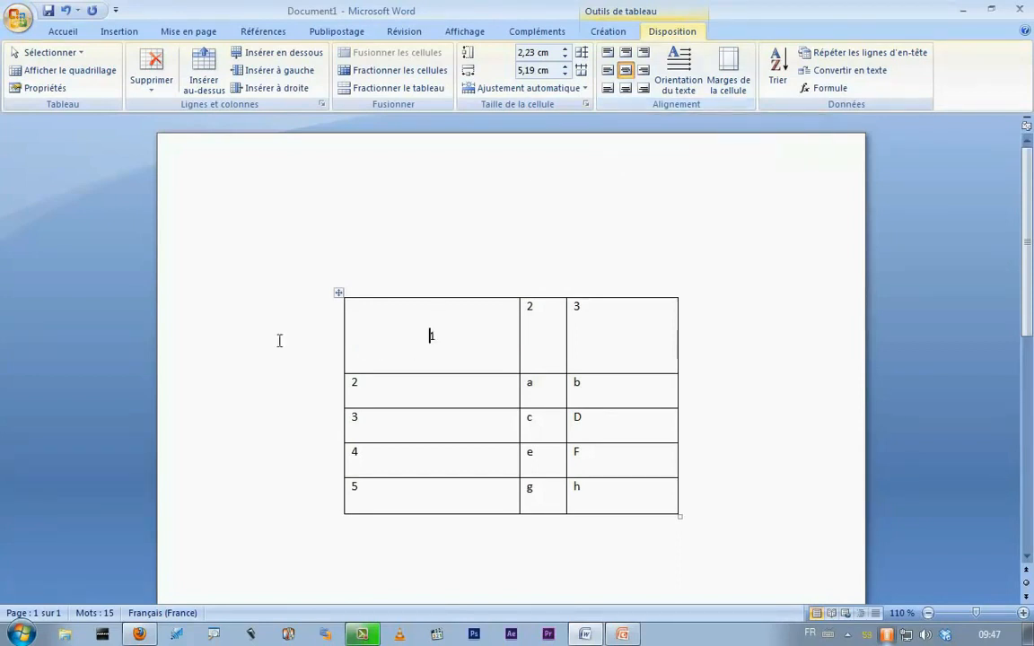
click(341, 346)
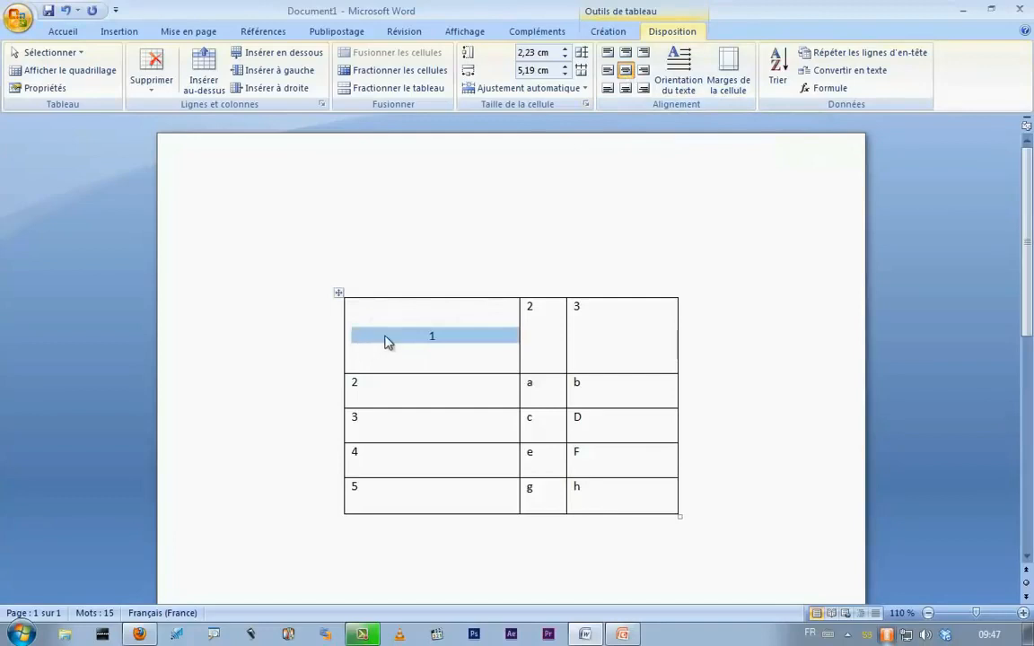
click(381, 337)
drag(434, 337, 639, 336)
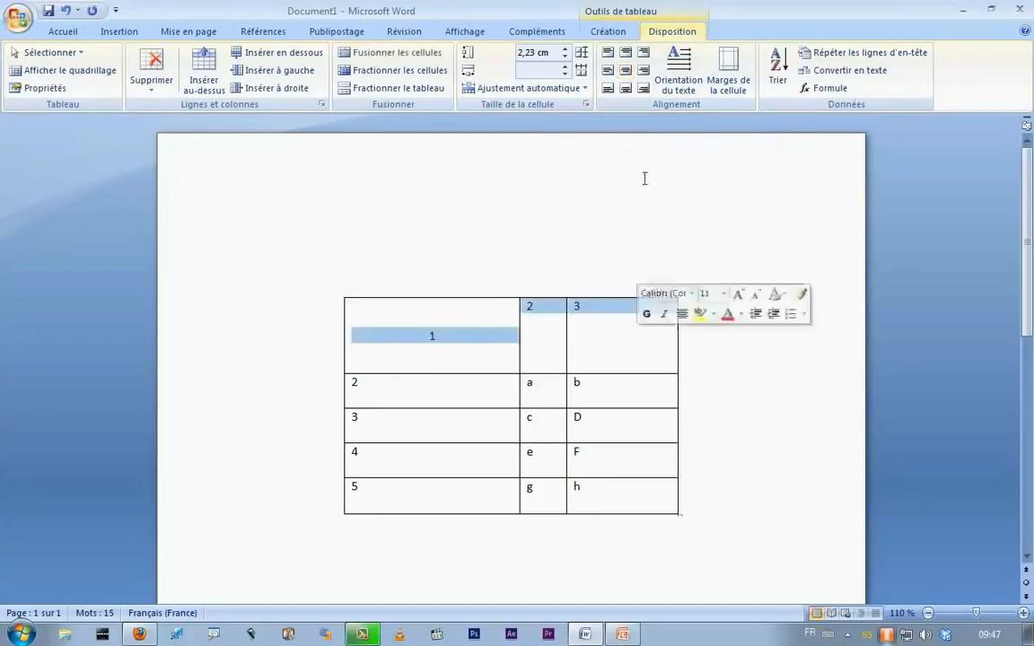
click(625, 72)
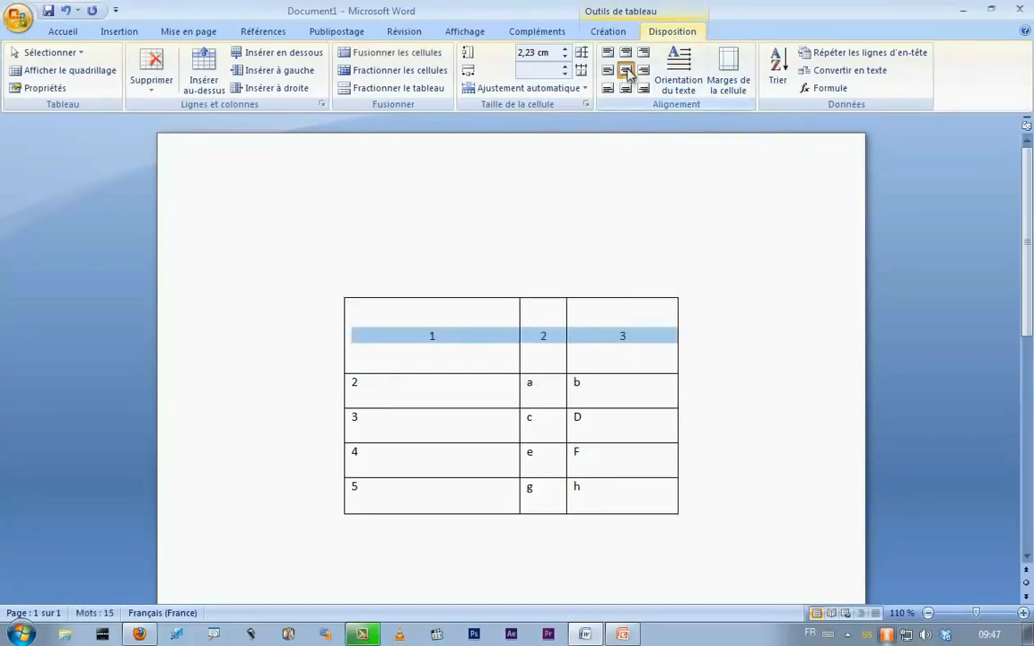
Step: Centre the first column's text horizontally and vertically, and return the cursor to the start of the document
drag(395, 328, 443, 486)
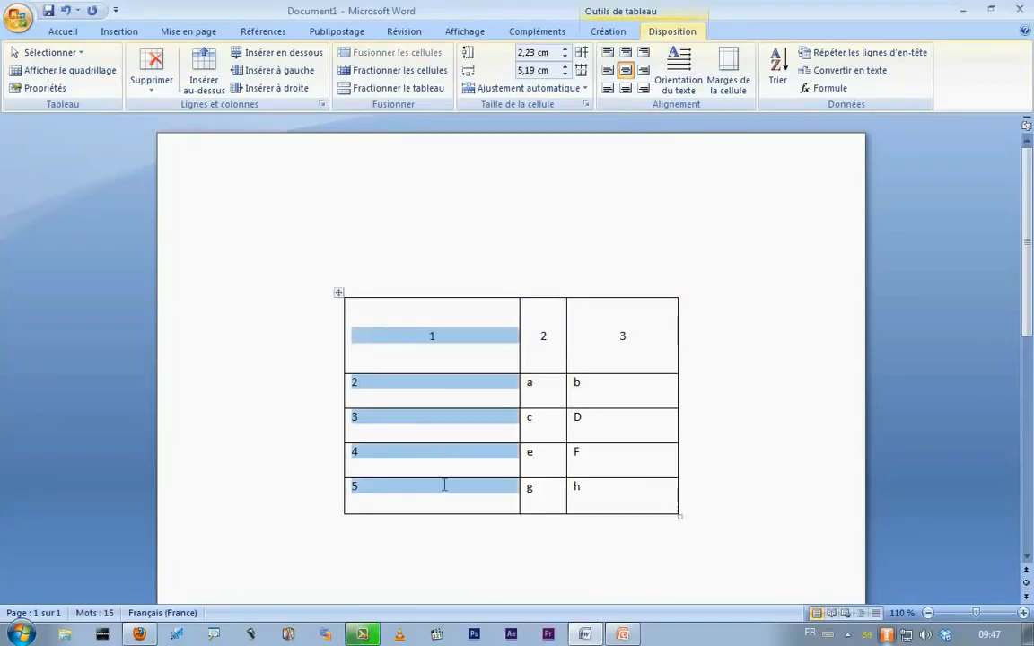
click(627, 73)
key(ctrl+Home)
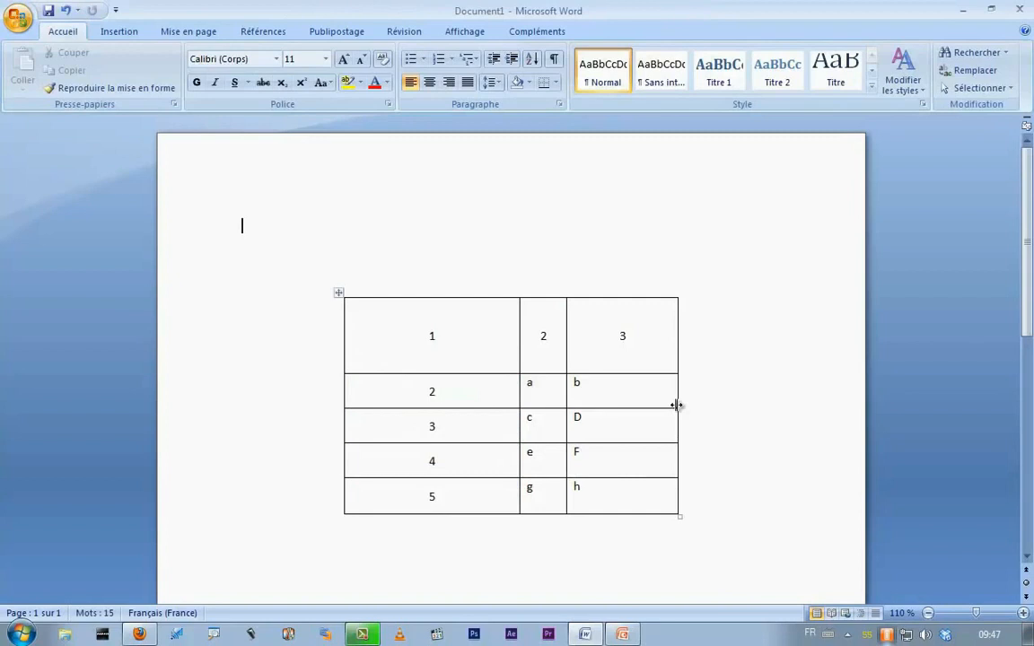
click(656, 359)
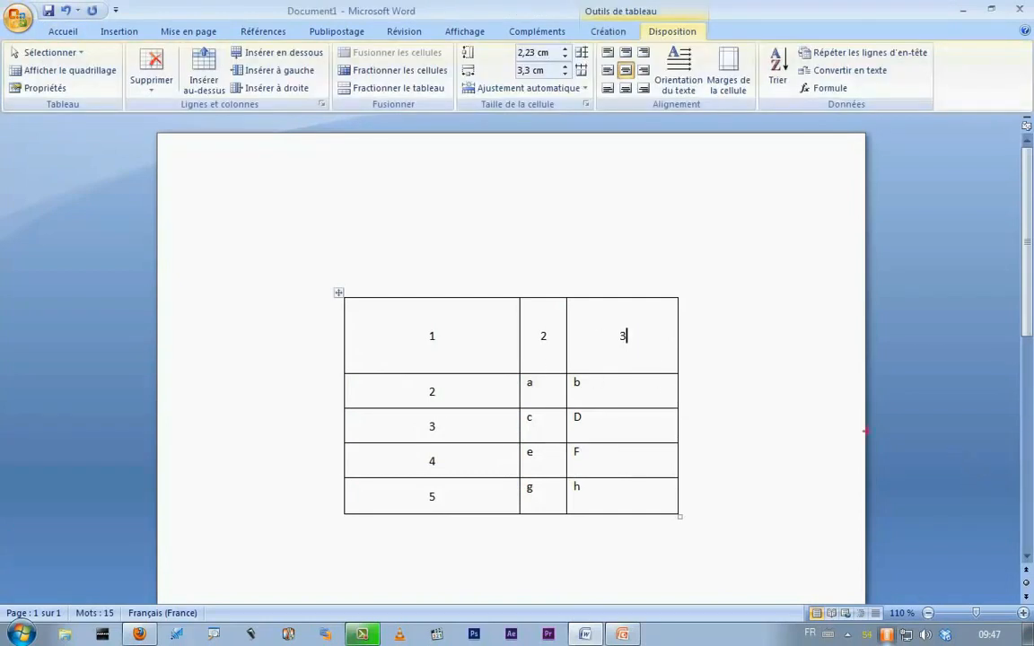
drag(344, 278, 517, 278)
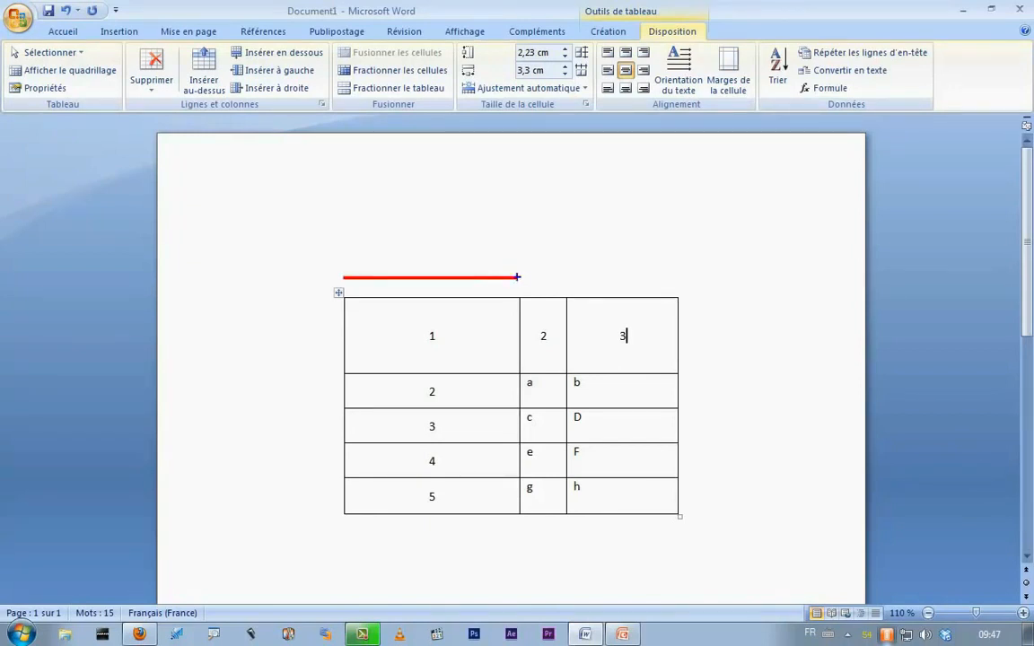
drag(520, 279, 564, 278)
drag(571, 277, 672, 278)
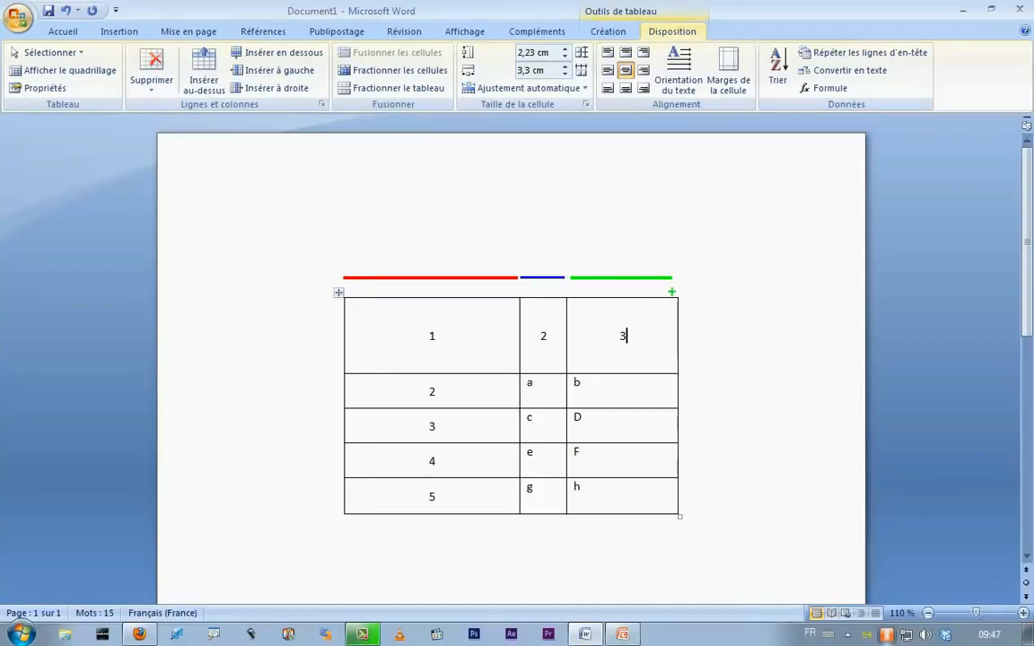
Step: Increase the heights of the table's fourth, third and second rows, making the third row about 1.7 cm tall
scroll(708, 454, down, 10)
scroll(671, 385, up, 5)
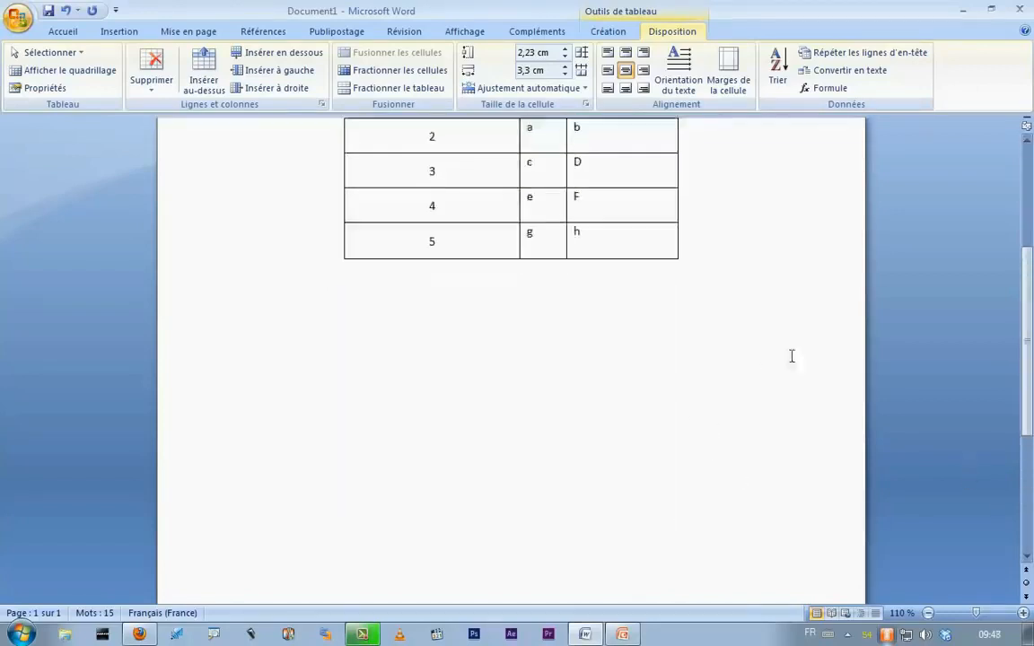
scroll(792, 356, up, 3)
drag(420, 396, 420, 427)
click(423, 362)
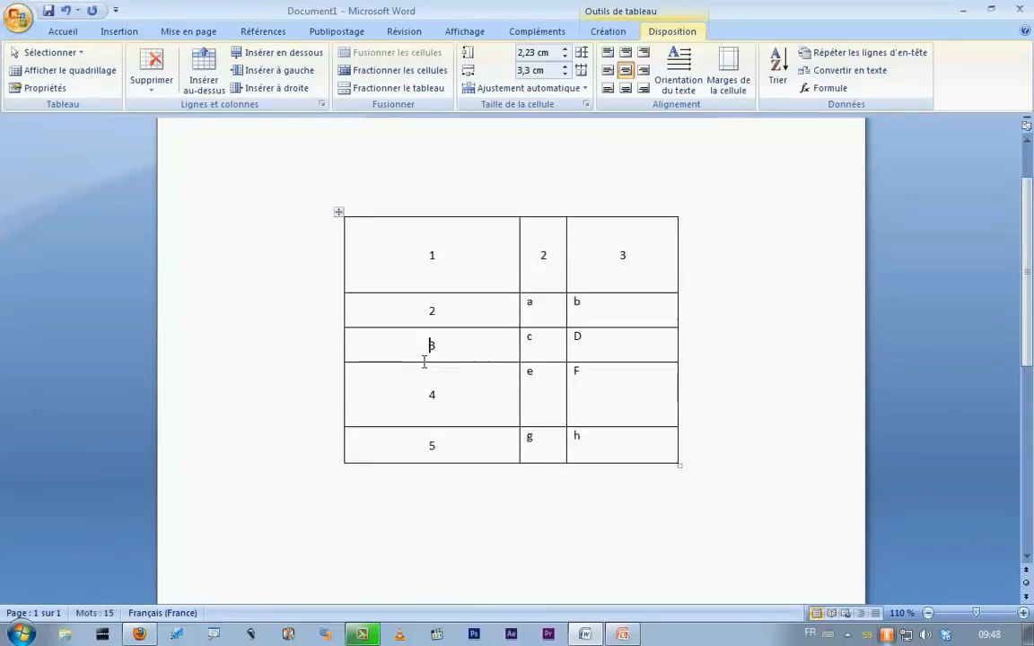
drag(417, 363, 420, 384)
drag(413, 327, 414, 376)
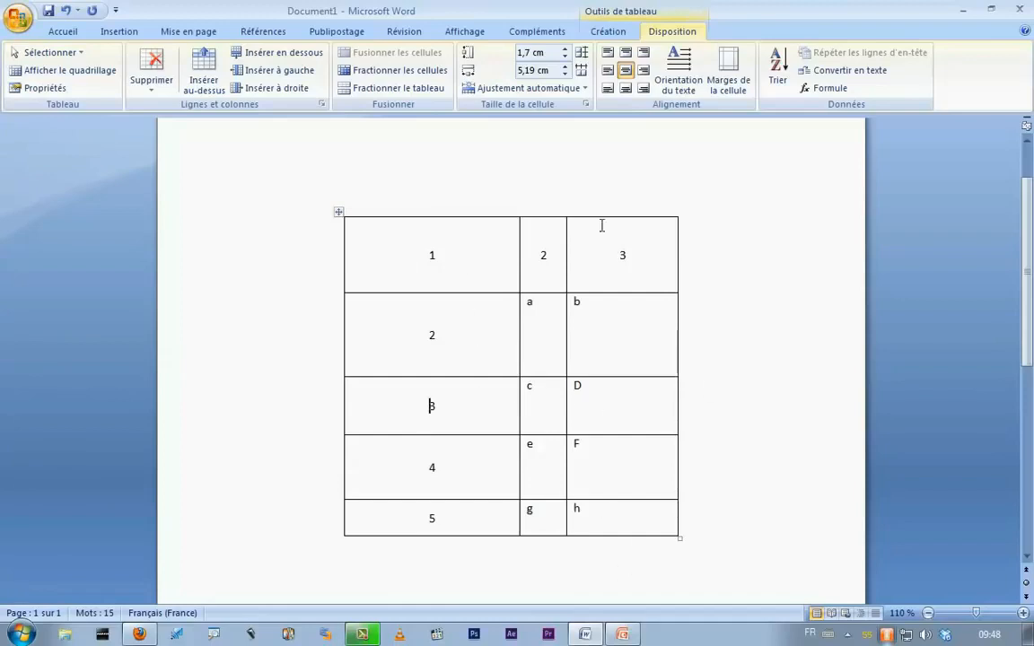
Step: Insert a new column to the right of the table's third column
drag(547, 215, 585, 215)
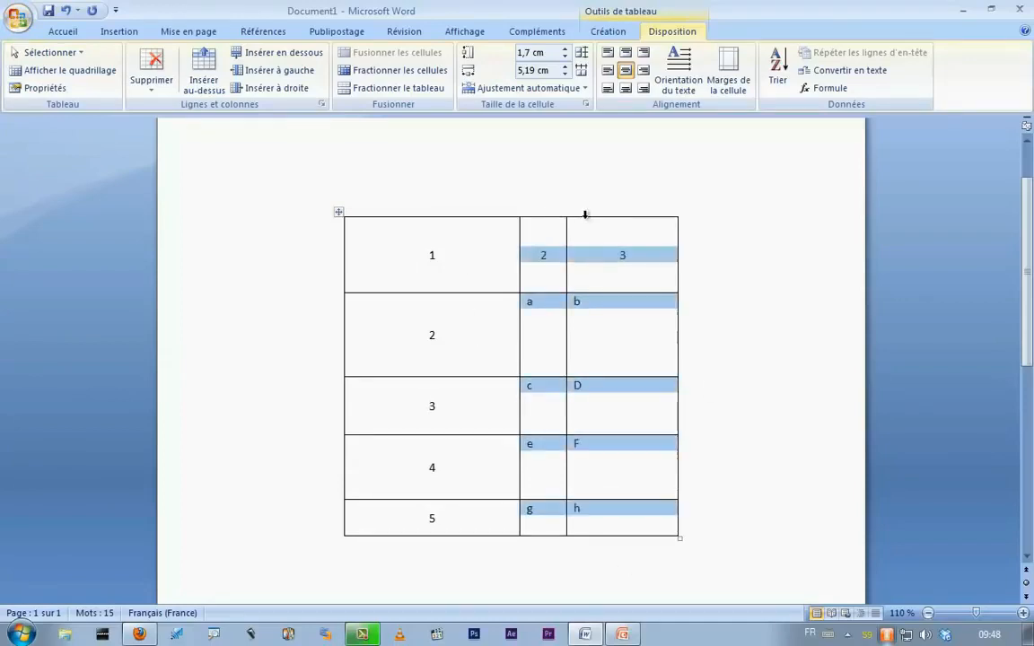
click(654, 247)
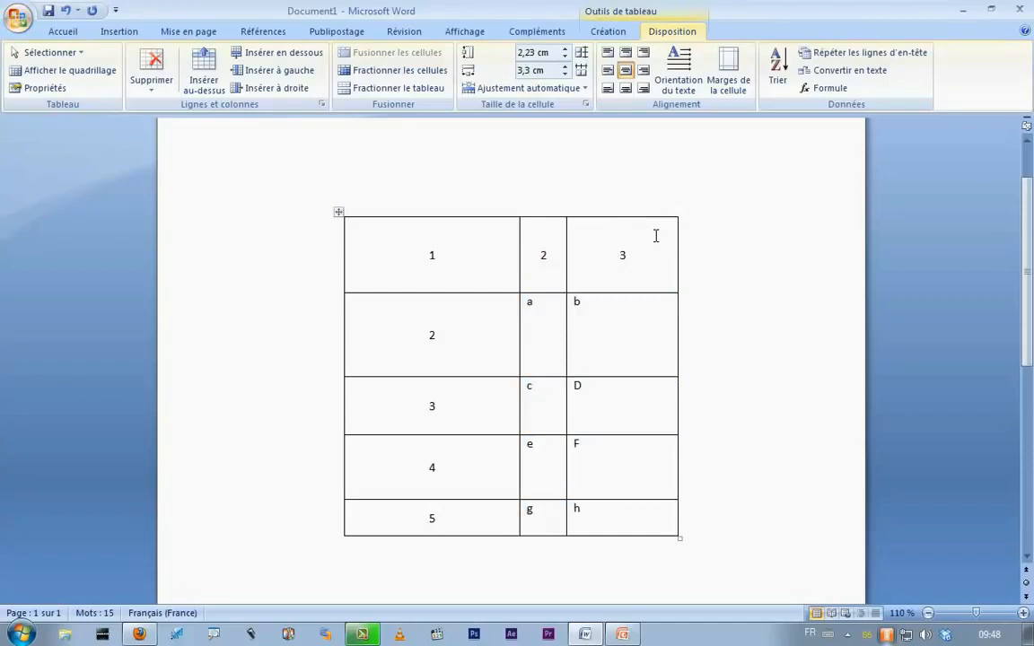
click(281, 88)
double_click(566, 255)
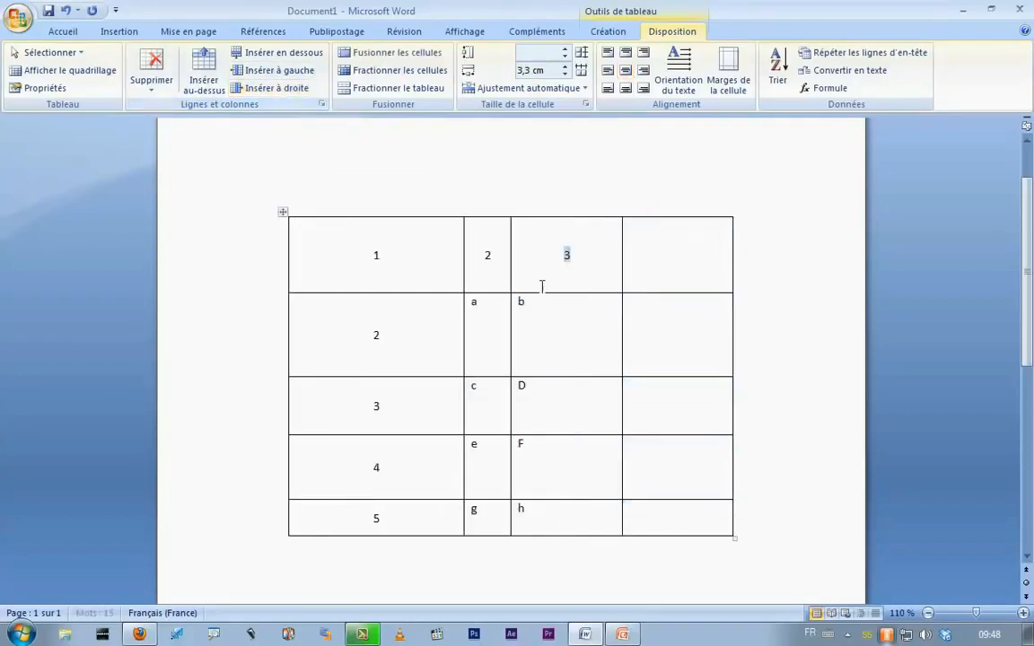
Step: Distribute the widths of the table's last three columns evenly, and distribute the heights of all its rows evenly
drag(556, 211, 660, 219)
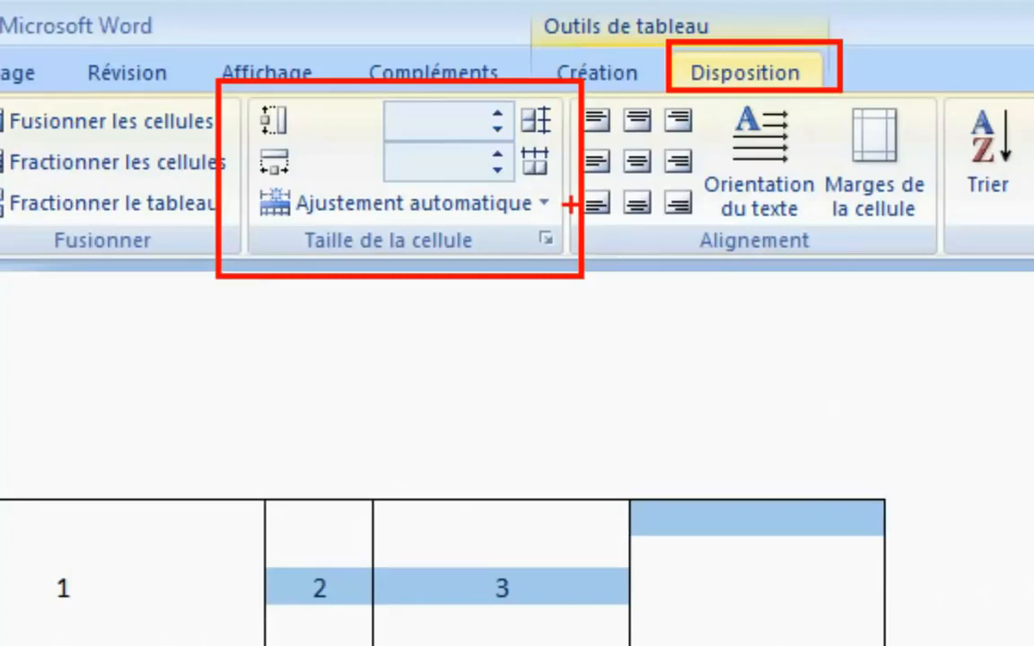
mouse_move(367, 92)
mouse_down()
mouse_move(503, 143)
mouse_move(558, 177)
mouse_move(561, 143)
mouse_up()
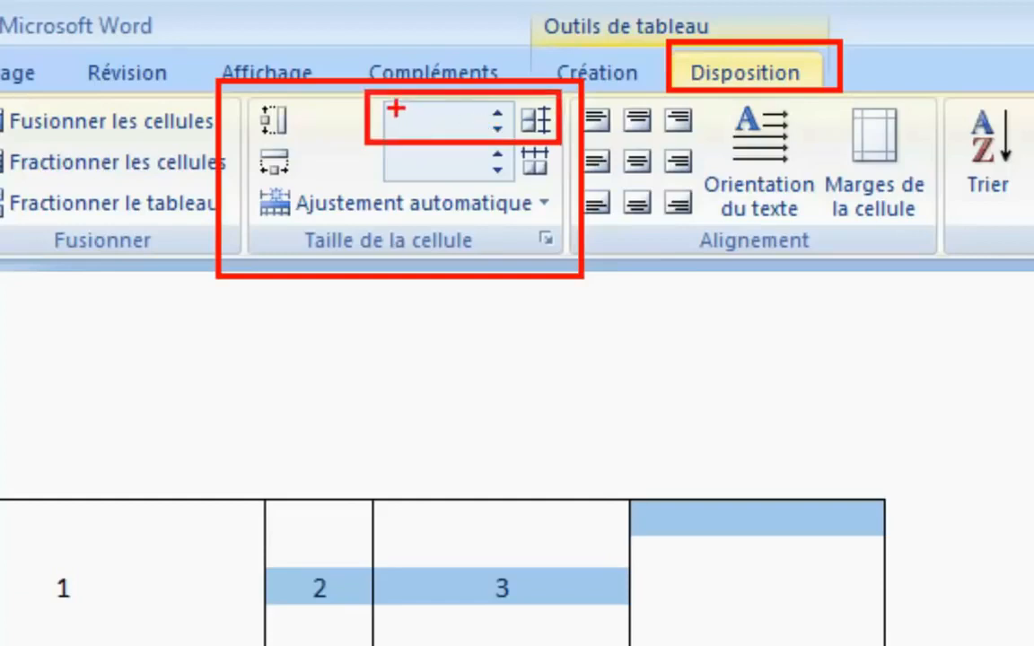
mouse_move(387, 101)
mouse_down()
mouse_move(441, 127)
mouse_move(552, 139)
mouse_up()
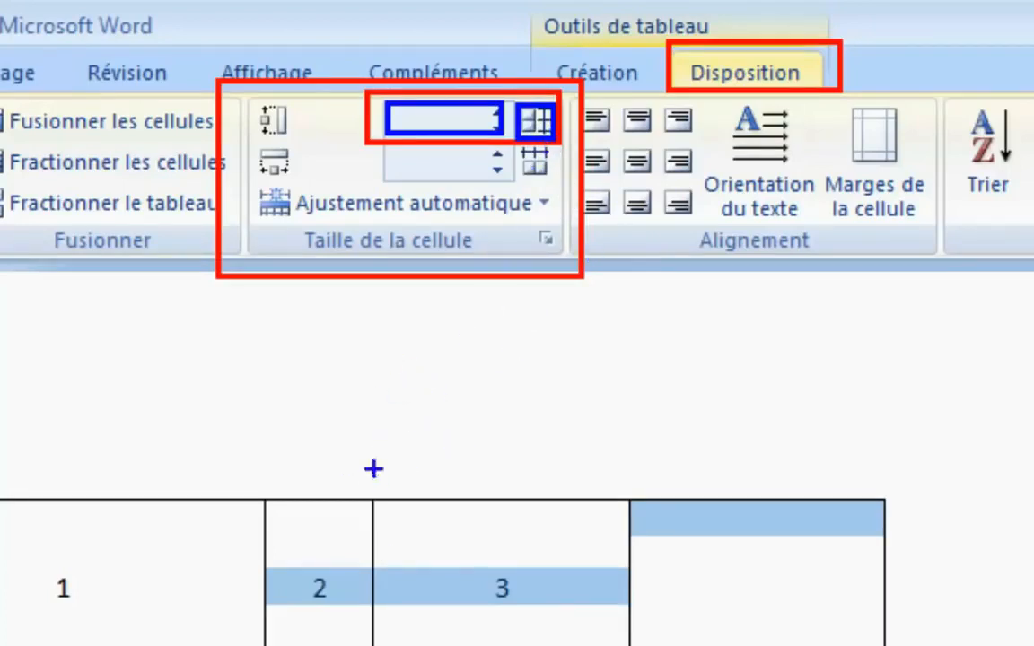
mouse_move(291, 413)
mouse_down()
mouse_move(389, 419)
mouse_move(395, 431)
mouse_move(504, 412)
mouse_move(611, 416)
mouse_move(614, 436)
mouse_up()
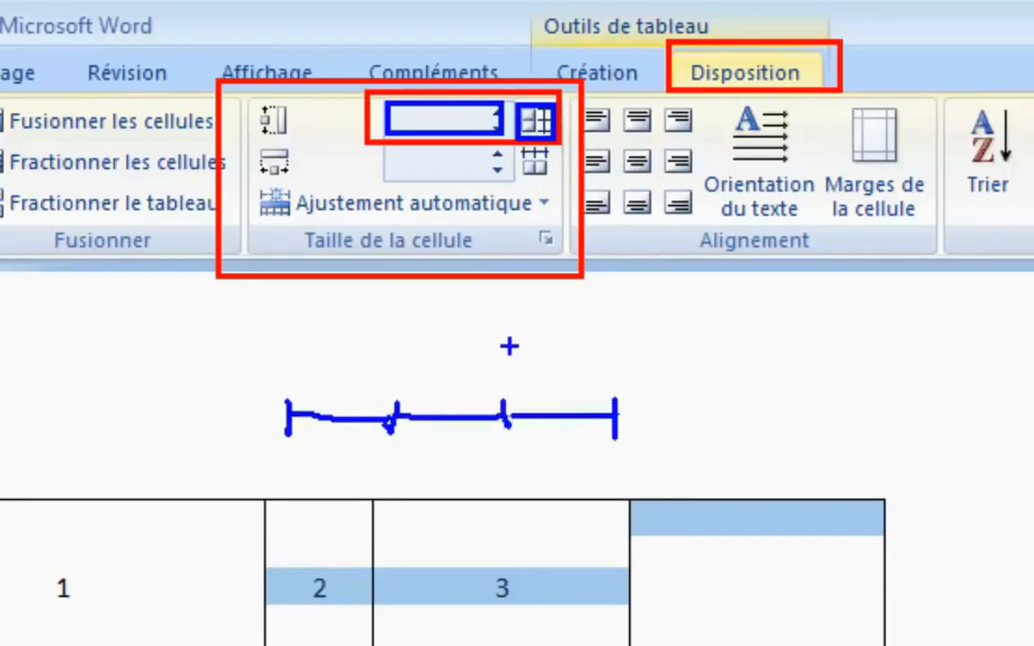
mouse_move(527, 388)
mouse_down()
mouse_move(595, 270)
mouse_move(539, 184)
mouse_up()
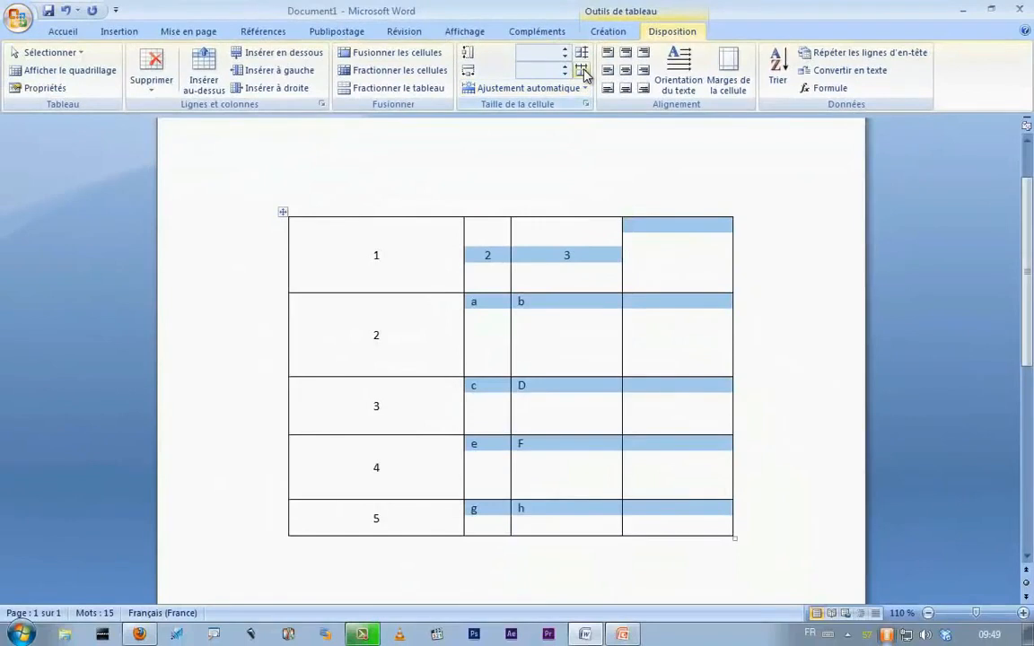
click(583, 74)
click(758, 231)
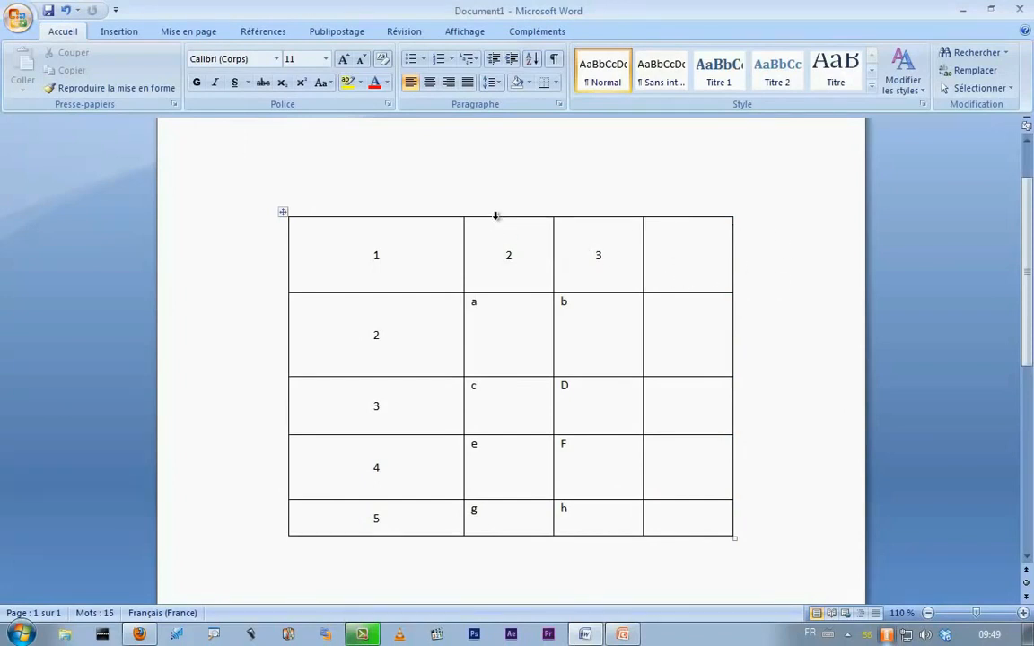
drag(395, 260, 699, 526)
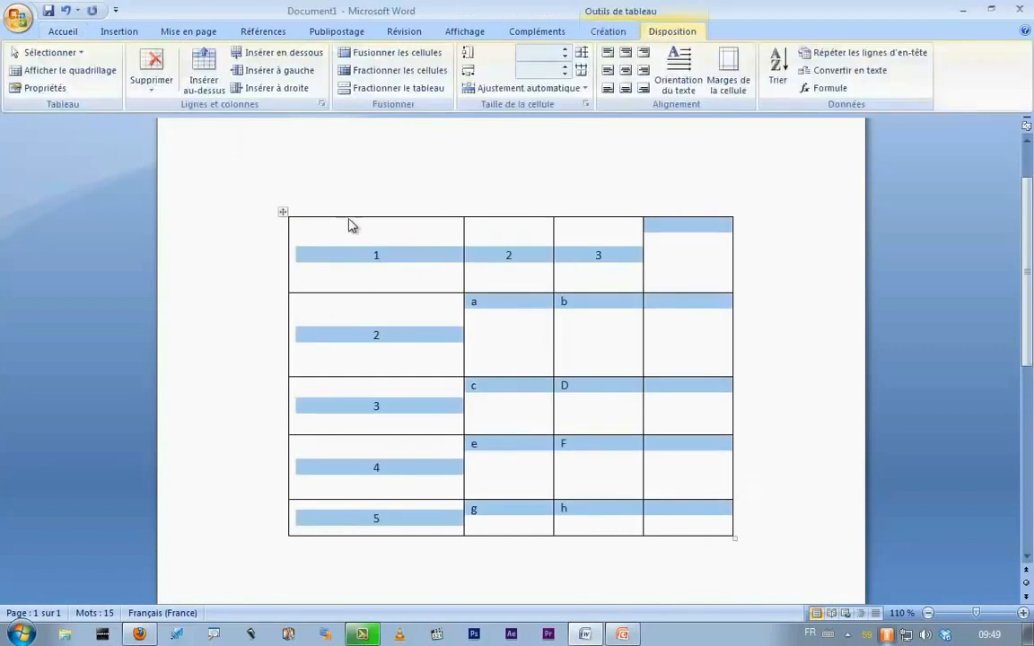
click(582, 56)
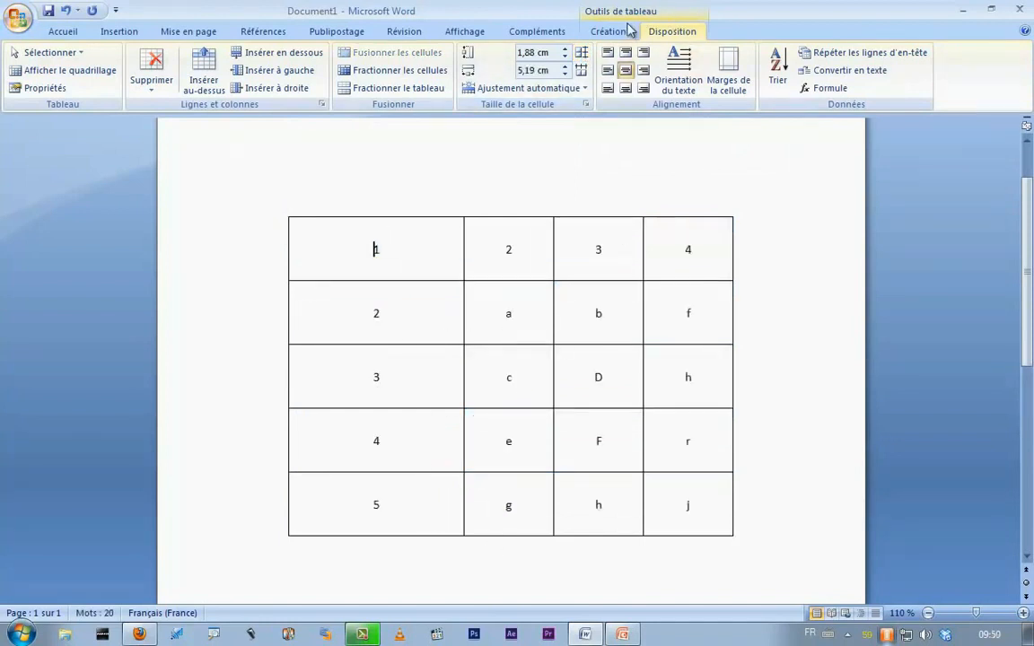
Step: Try a teal table style with a solid header row and banded rows, and undo it
click(625, 33)
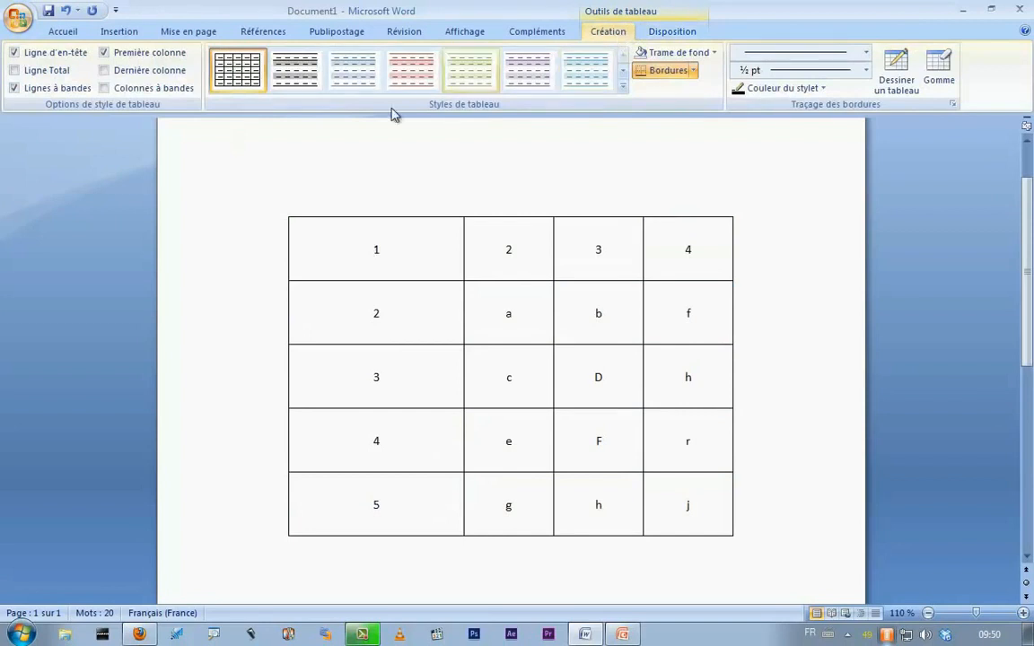
click(623, 87)
click(543, 284)
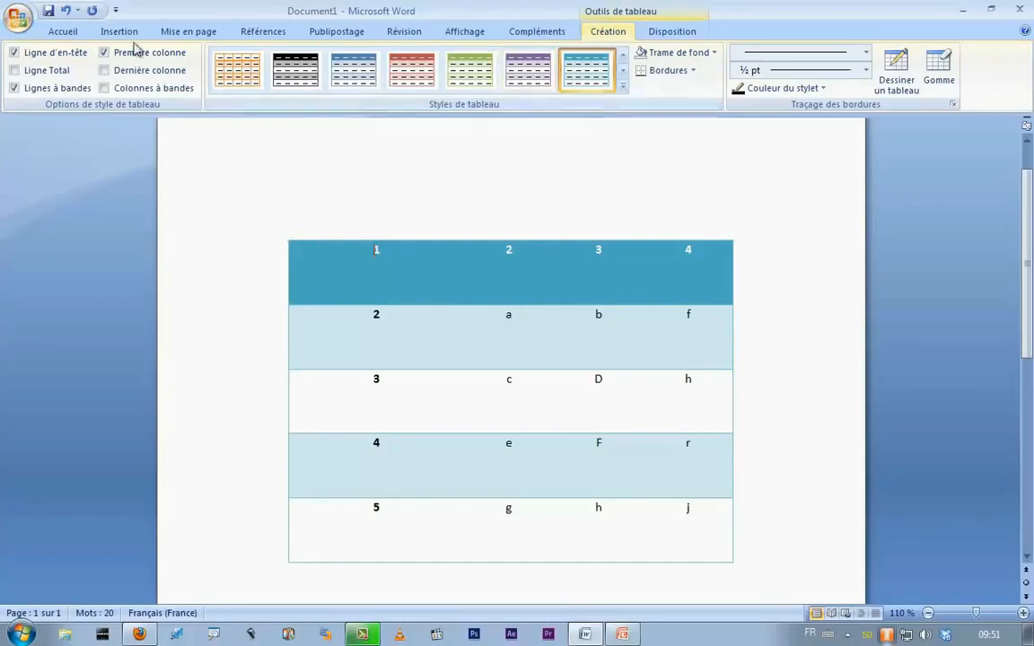
click(66, 13)
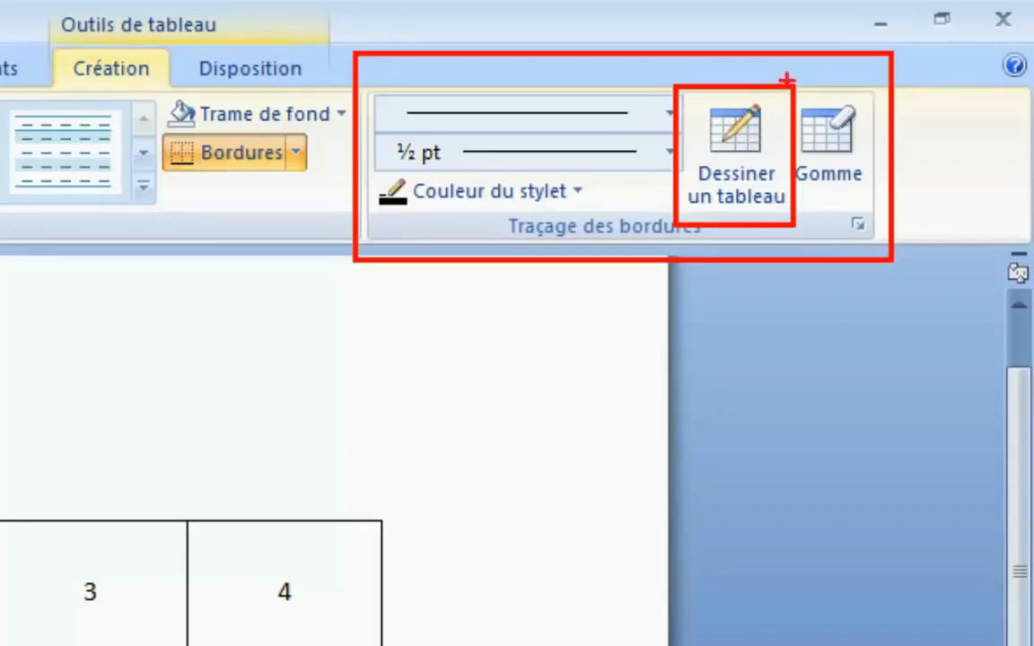
mouse_move(788, 85)
mouse_down()
mouse_move(821, 138)
mouse_move(863, 257)
mouse_move(882, 239)
mouse_up()
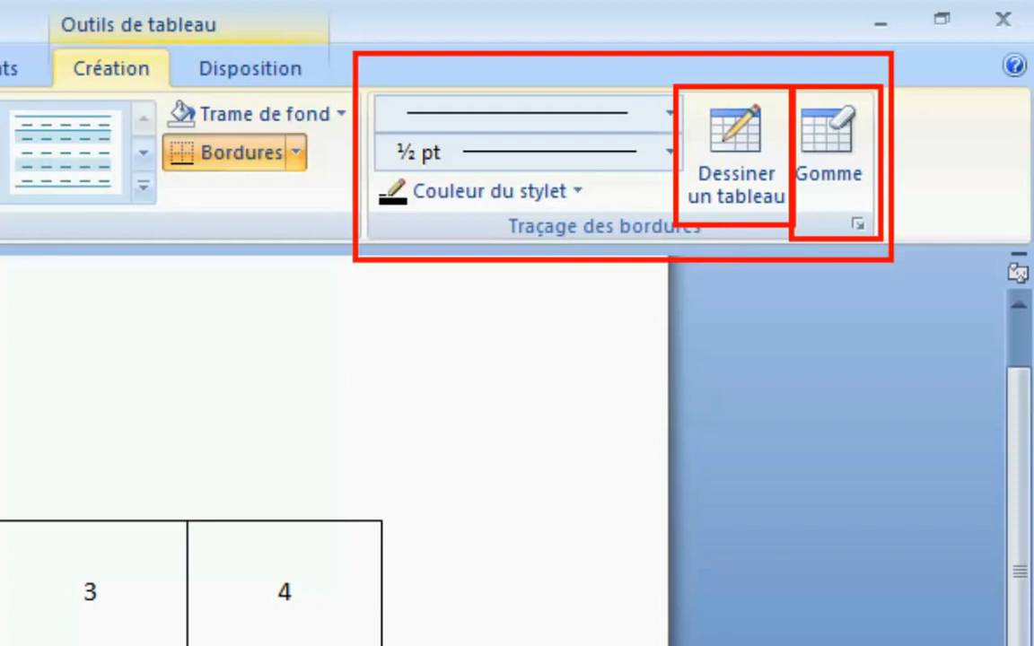
key(Escape)
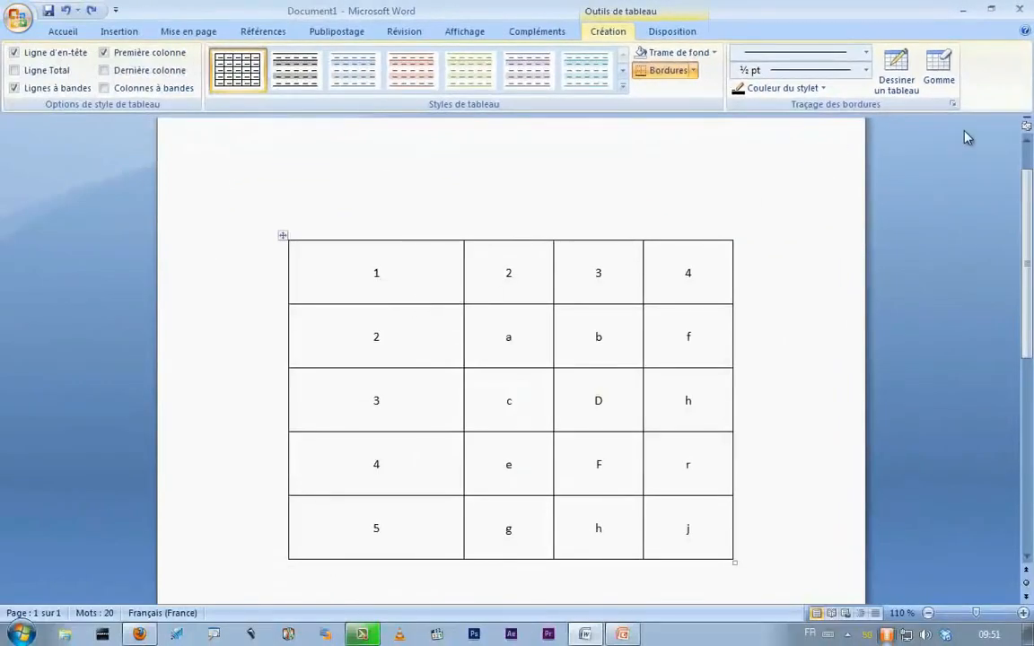
click(939, 74)
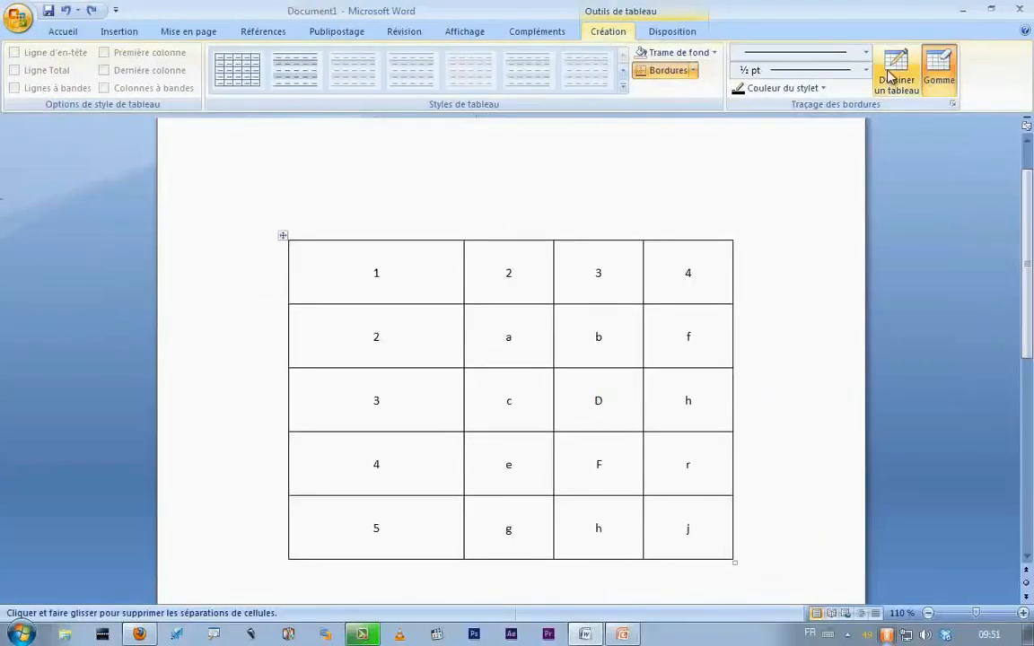
click(938, 68)
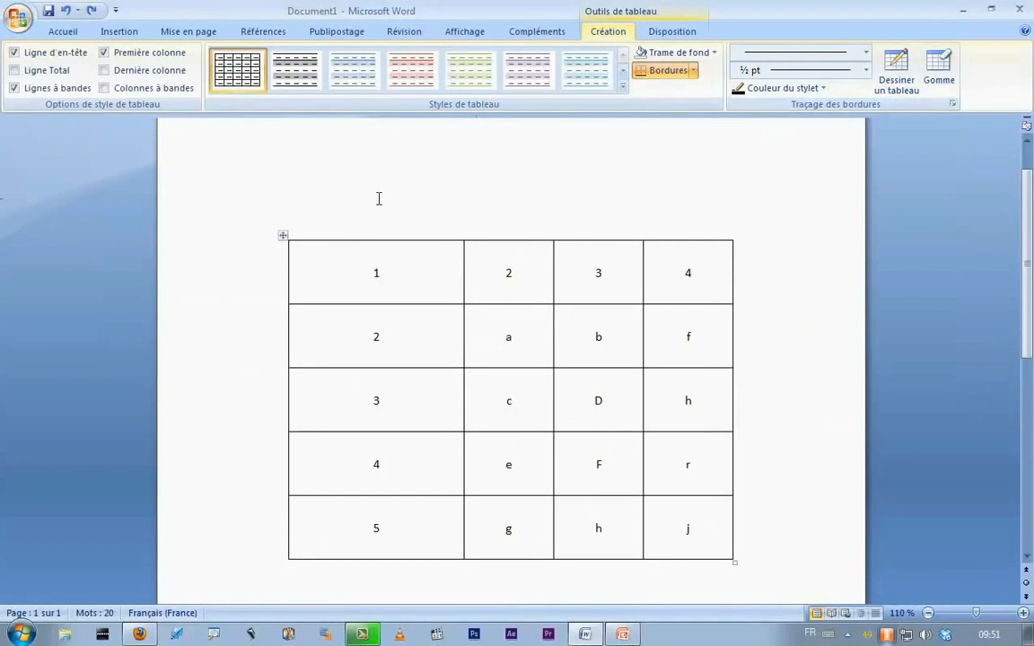
click(896, 72)
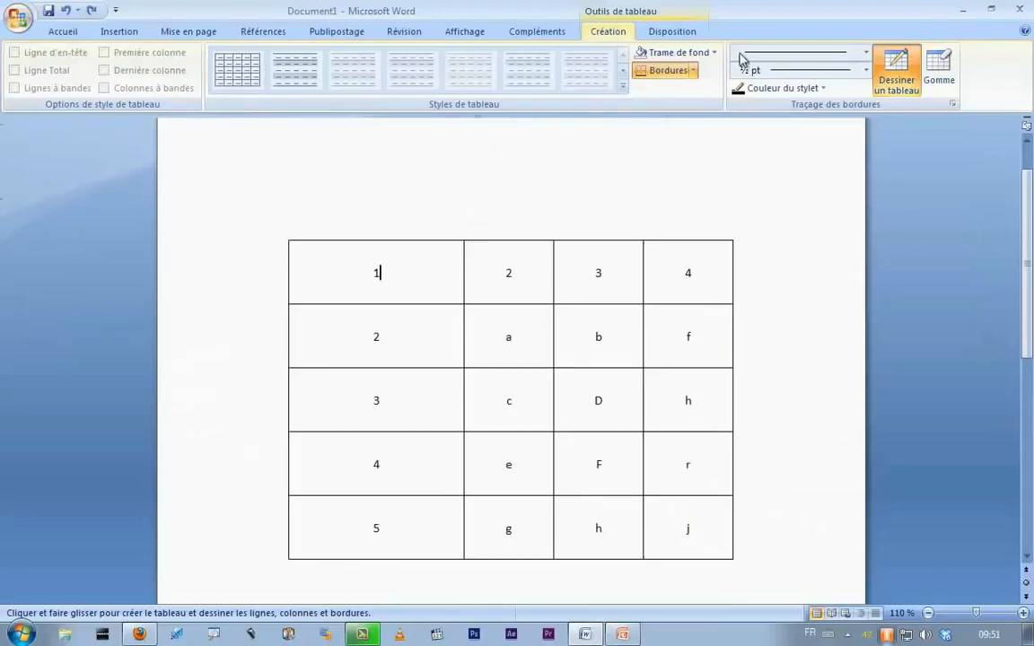
key(Escape)
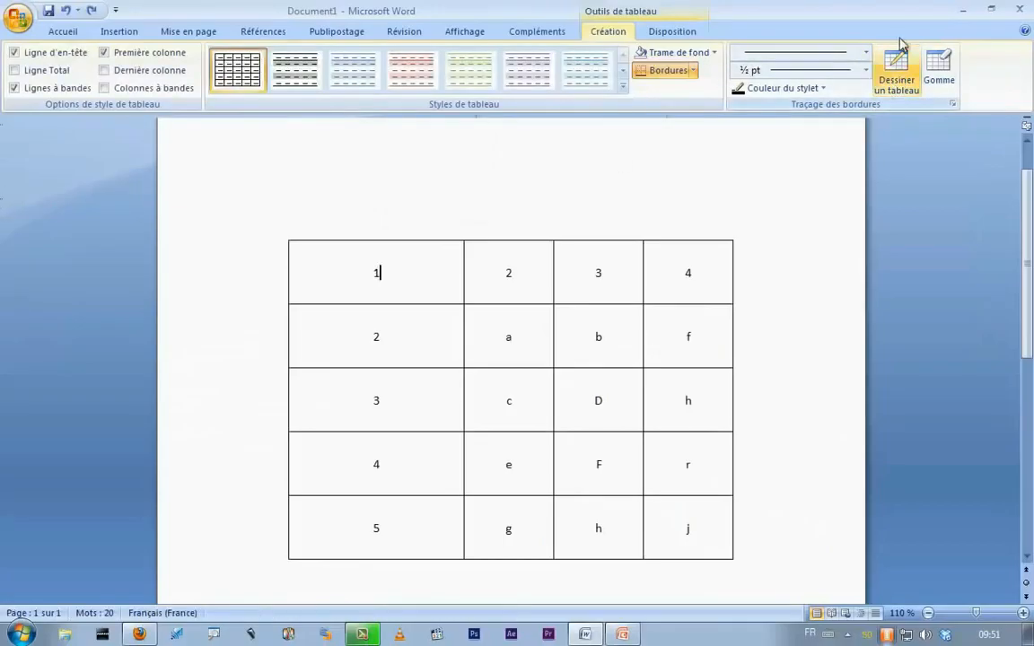
Step: Try erasing borders of the first column's upper cells, one at a time and several together, and undo every erasure
click(938, 67)
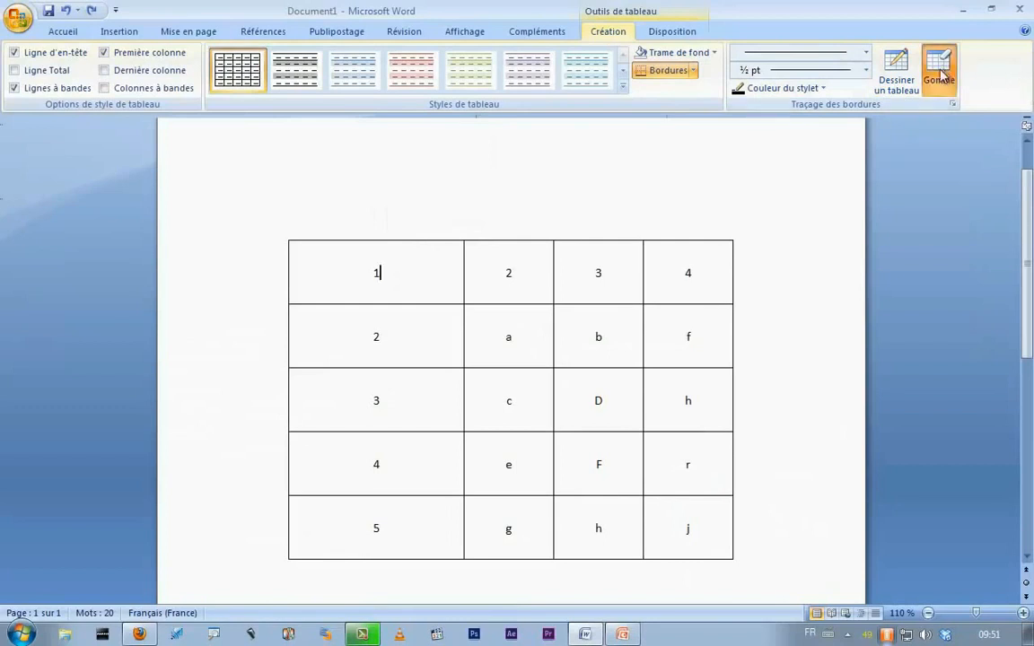
click(416, 303)
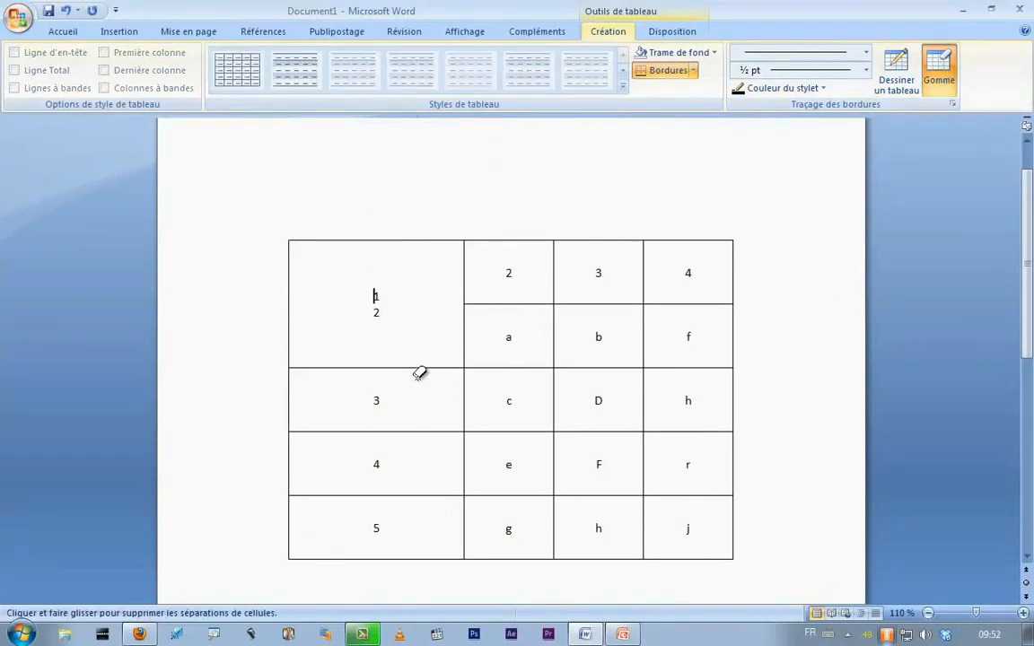
click(391, 366)
click(465, 354)
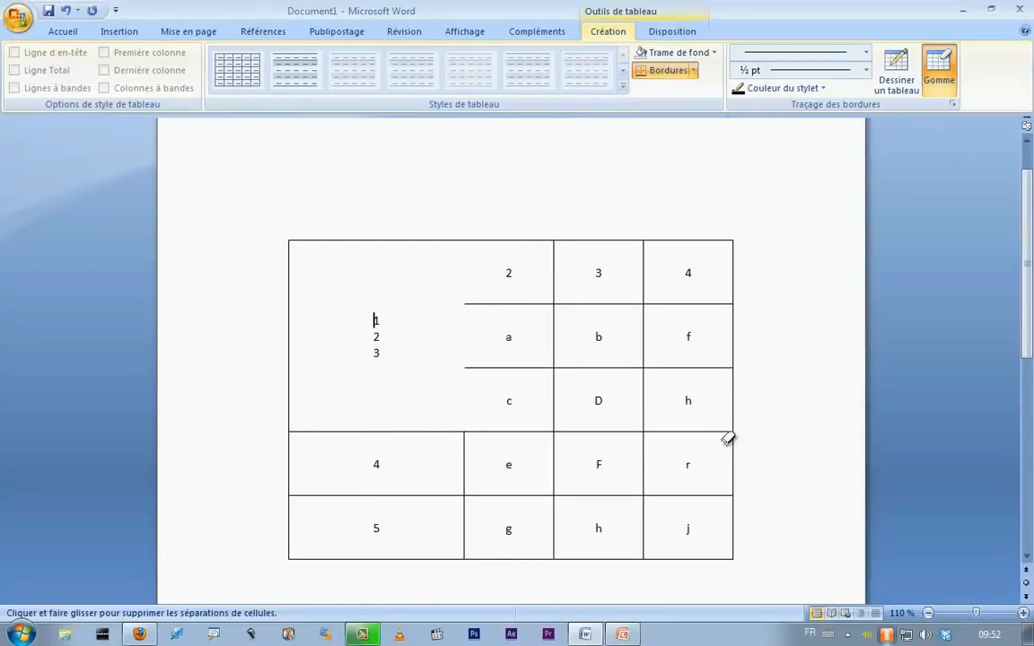
key(ctrl+z)
key(ctrl+z)
key(ctrl+z)
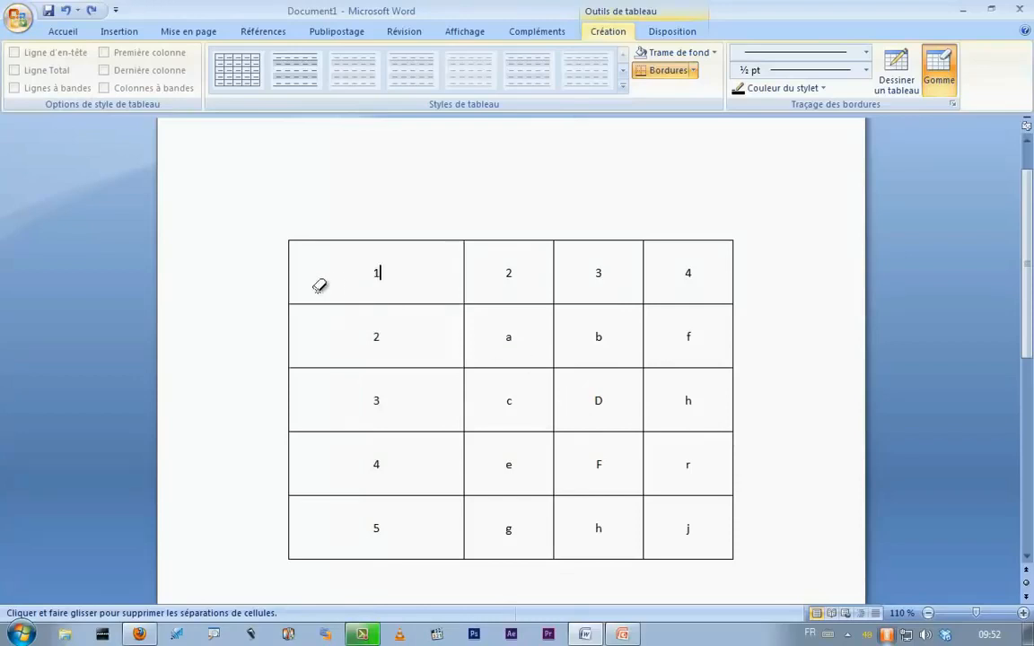
mouse_move(314, 291)
mouse_down()
mouse_move(342, 363)
mouse_move(346, 458)
mouse_up()
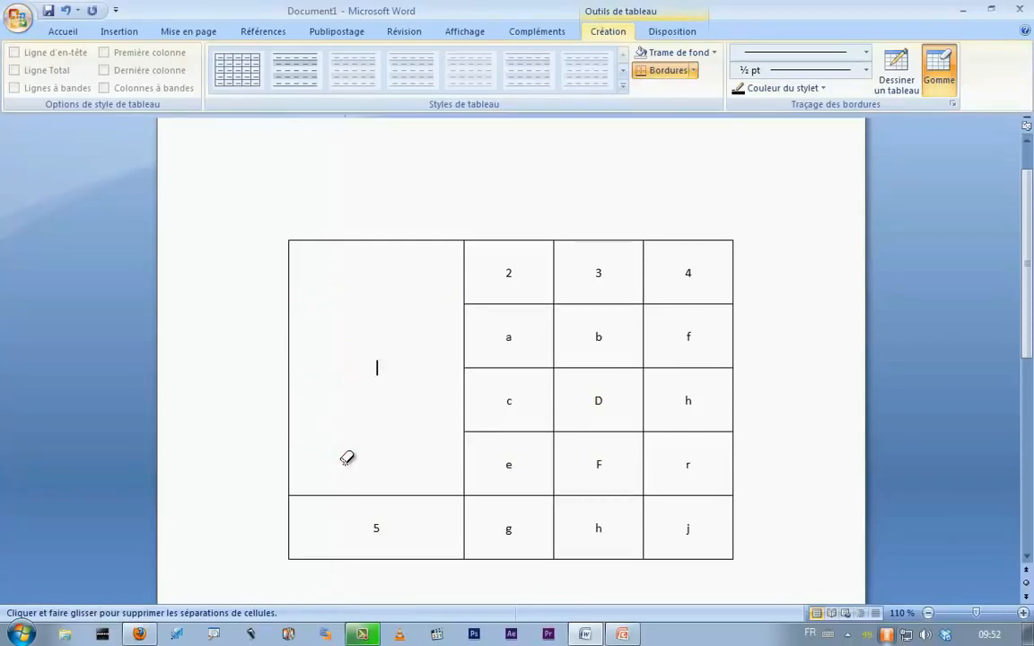
key(ctrl+z)
Step: Merge the table's four upper-left cells by erasing the borders that meet between them, and turn off the eraser
drag(451, 288, 480, 311)
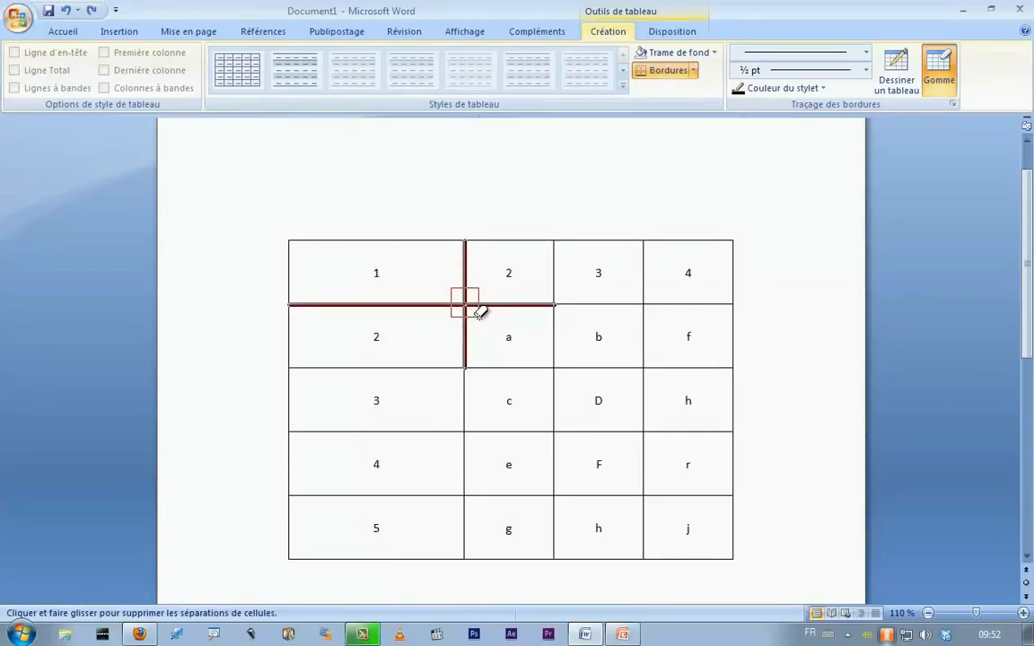
drag(480, 311, 480, 311)
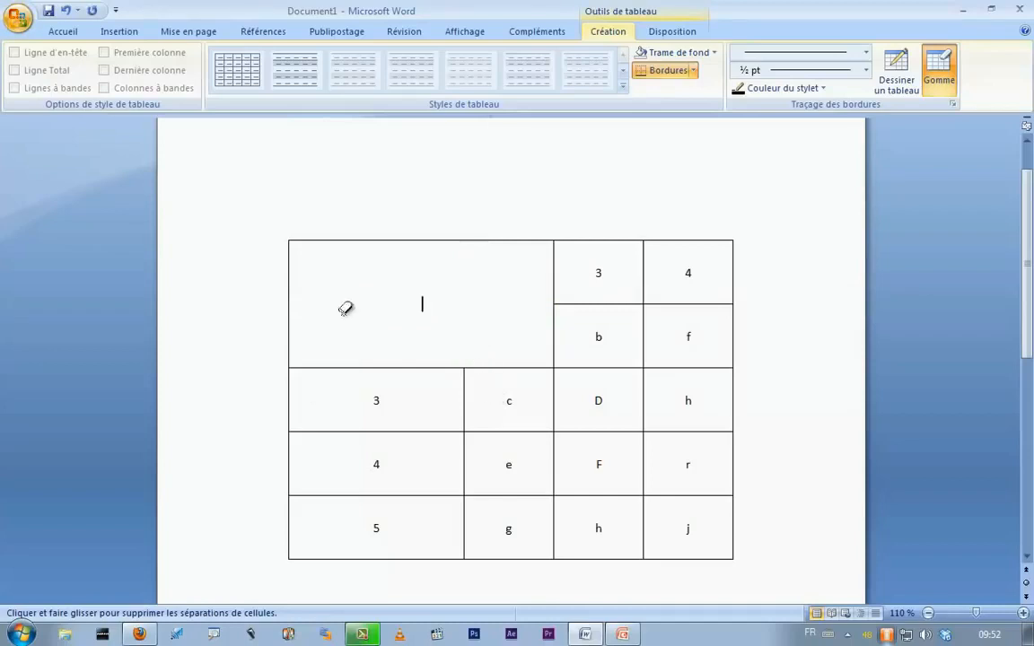
click(953, 74)
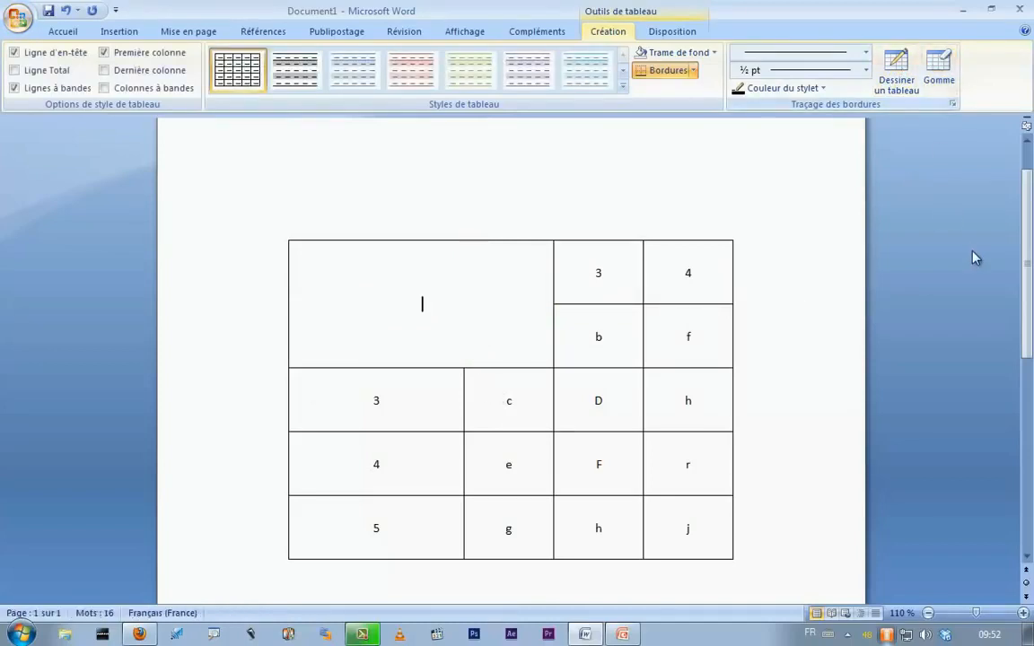
Step: Split the merged upper-left cell with a vertical border through its middle, drawn as a solid 2 ¼ pt dark red line
click(900, 69)
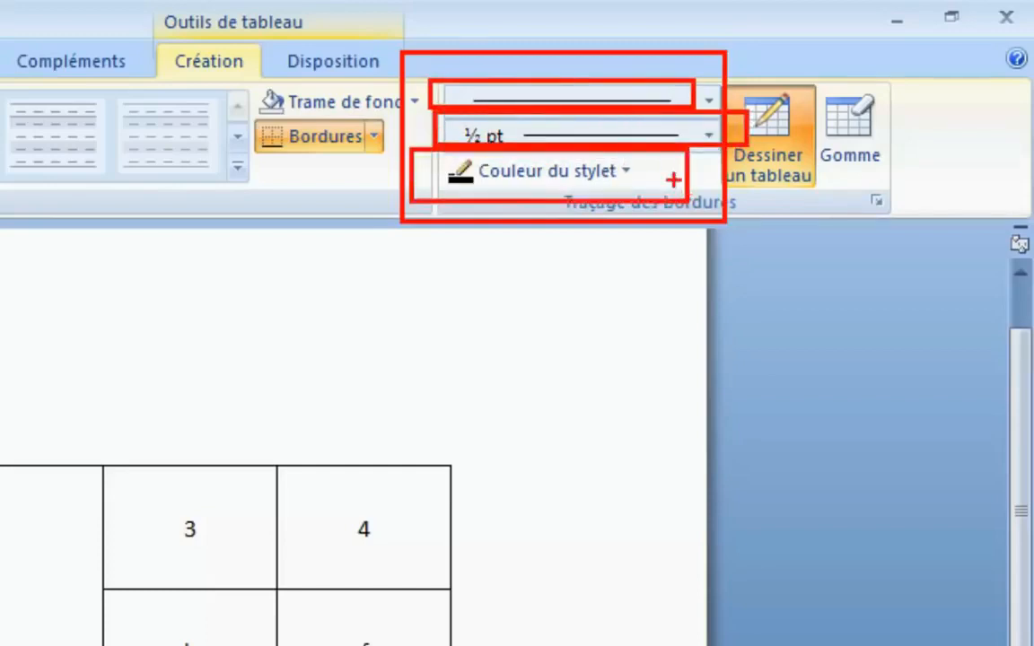
click(708, 101)
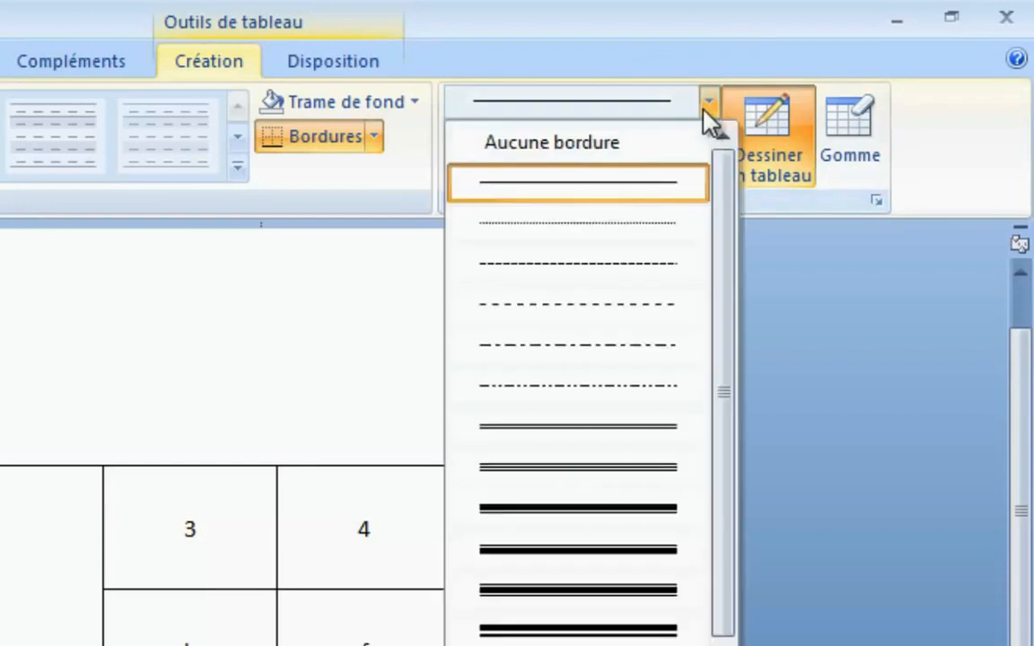
click(614, 196)
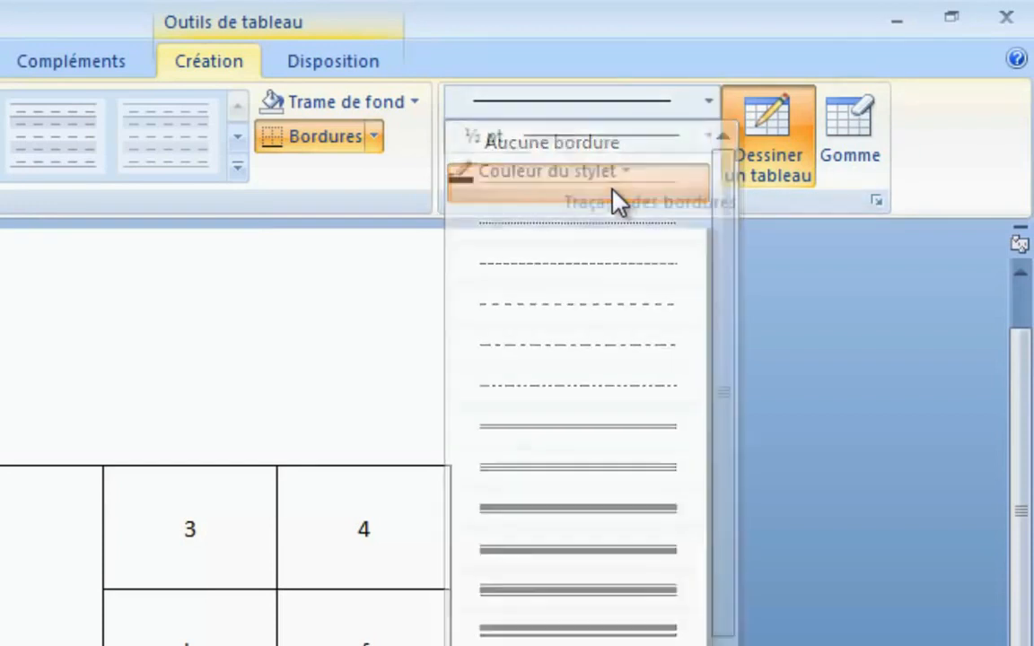
click(709, 136)
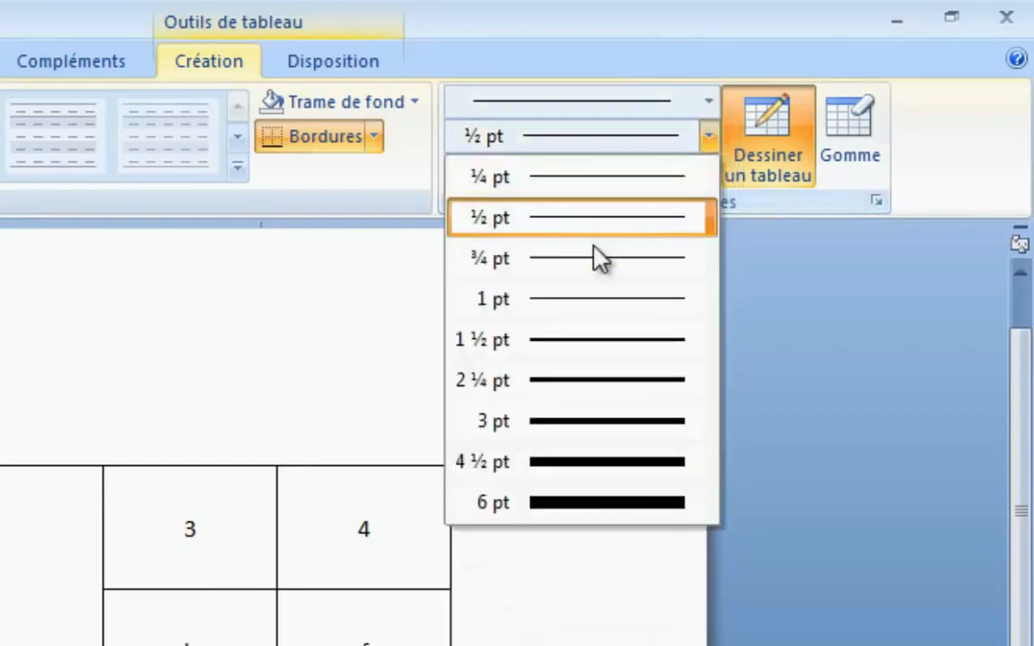
click(567, 375)
click(614, 170)
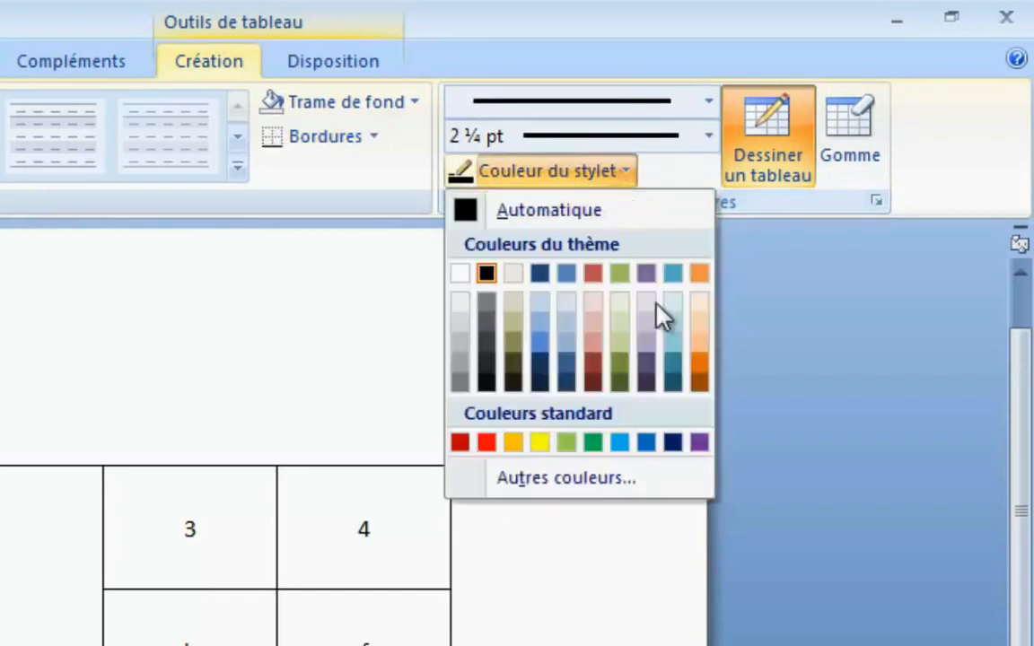
click(459, 441)
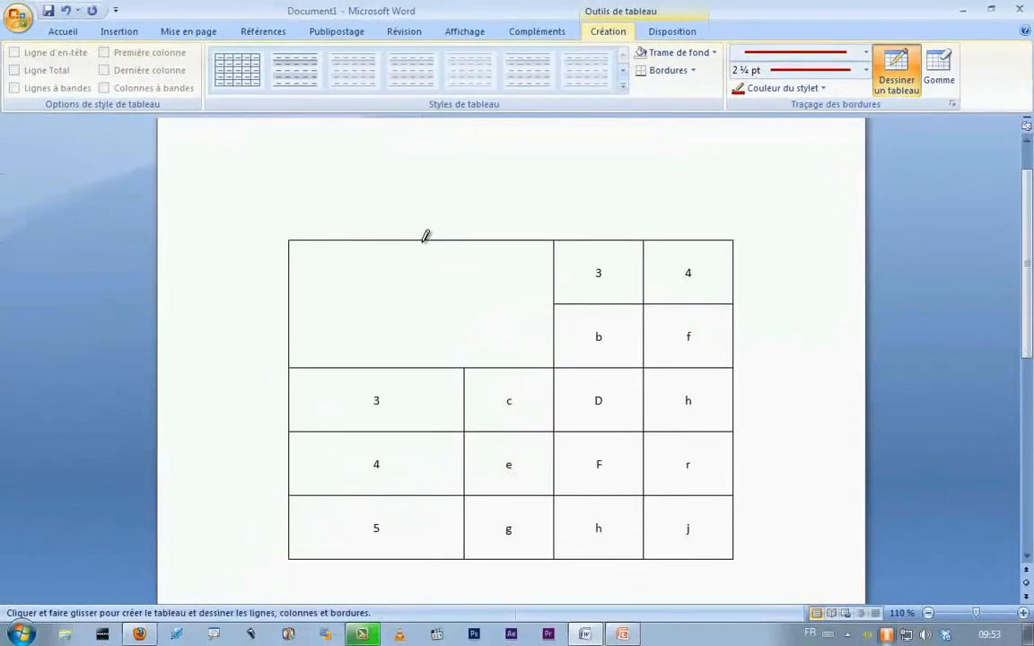
mouse_move(426, 236)
mouse_down()
mouse_move(418, 288)
mouse_move(425, 302)
mouse_move(420, 269)
mouse_move(438, 313)
mouse_move(430, 325)
mouse_up()
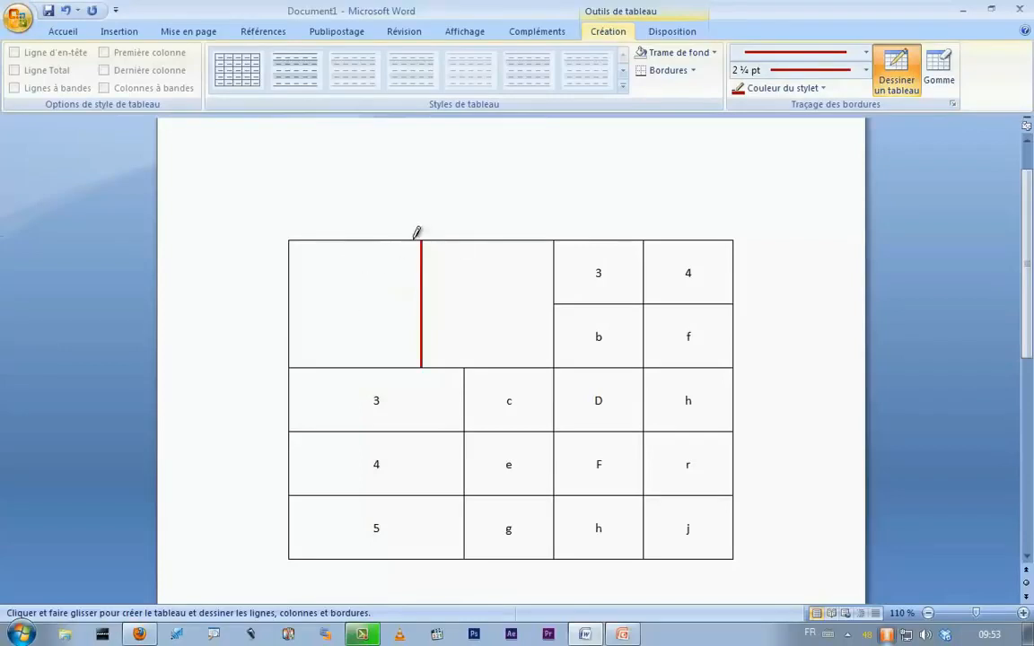
Step: Try adding a horizontal border and two diagonals to the upper-left cells, and undo all the red lines drawn in the merged cell
drag(293, 292, 477, 295)
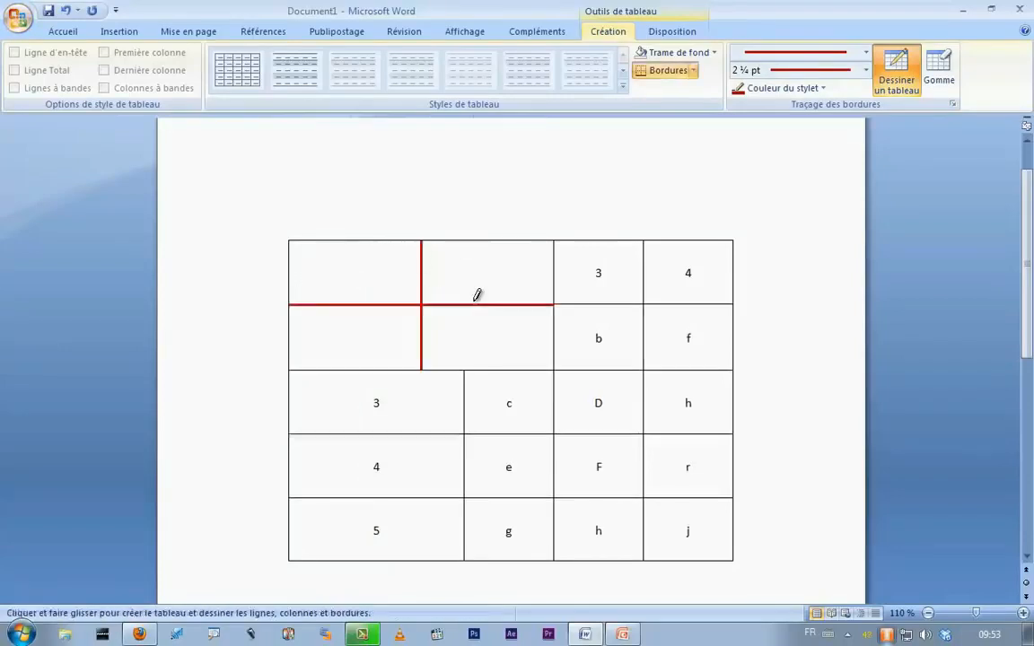
drag(293, 238, 416, 299)
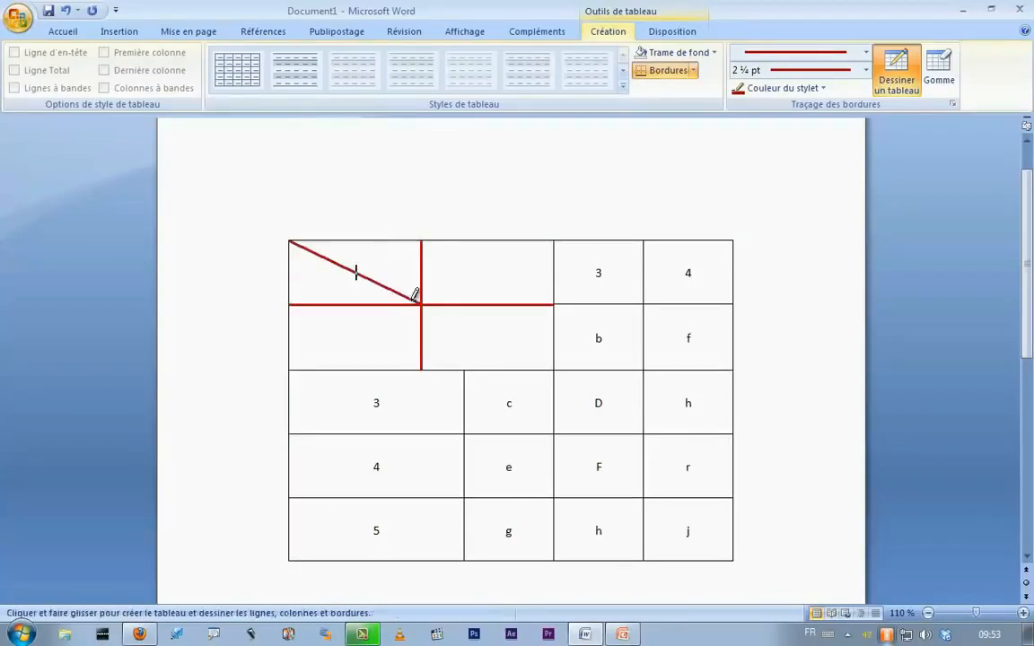
drag(549, 242, 433, 294)
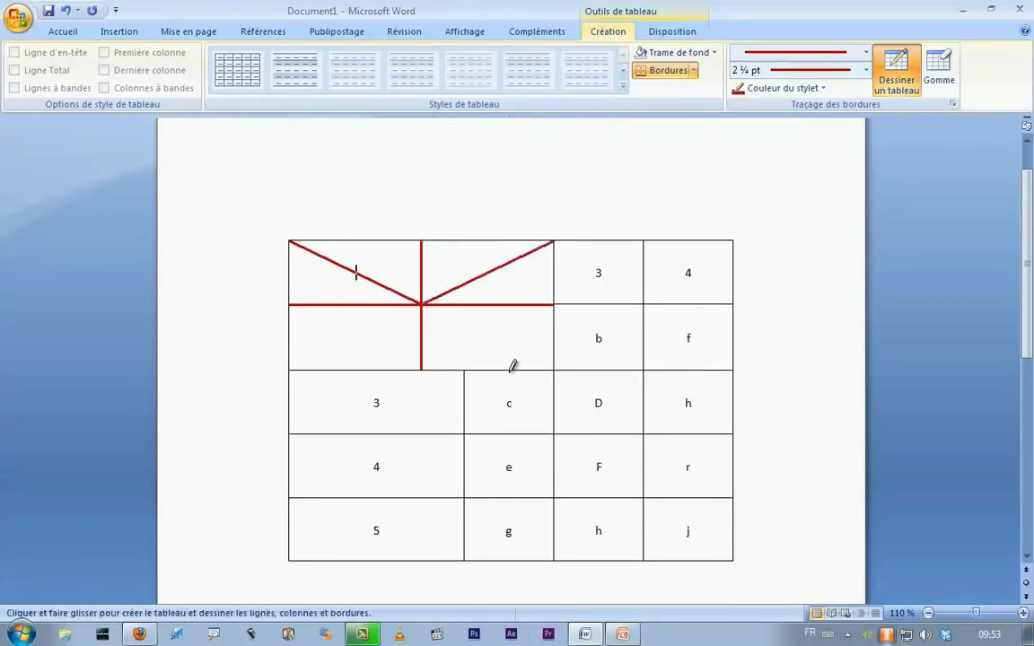
key(ctrl+z)
key(ctrl+z)
key(ctrl+z)
key(ctrl+z)
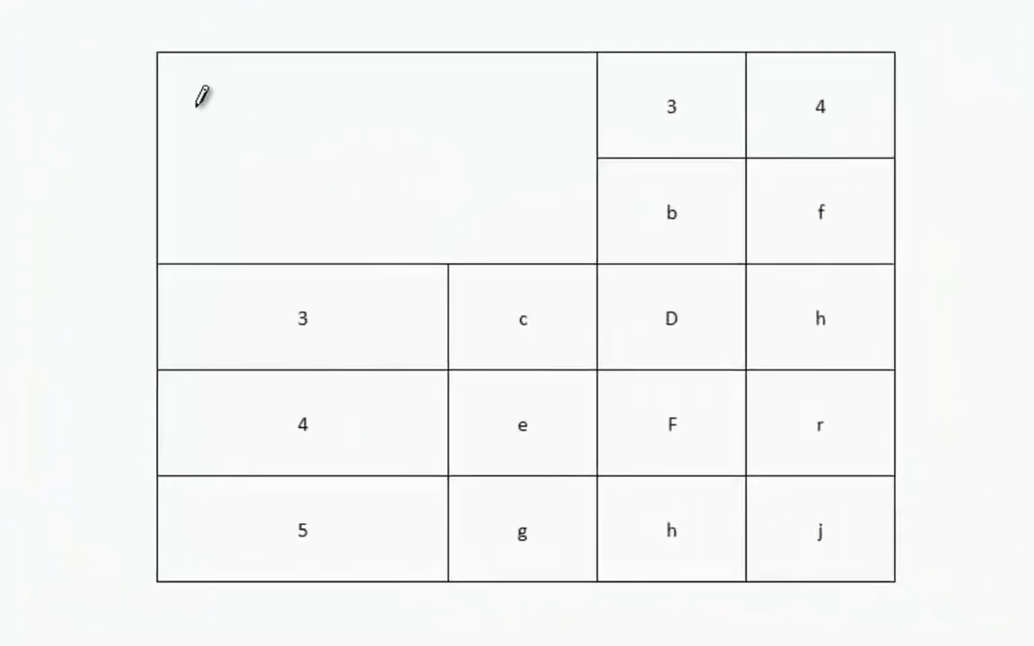
Step: Draw a nested table inside the merged upper-left cell and split it into two cells with a vertical border
mouse_move(202, 90)
mouse_down()
mouse_move(368, 129)
mouse_move(557, 221)
mouse_up()
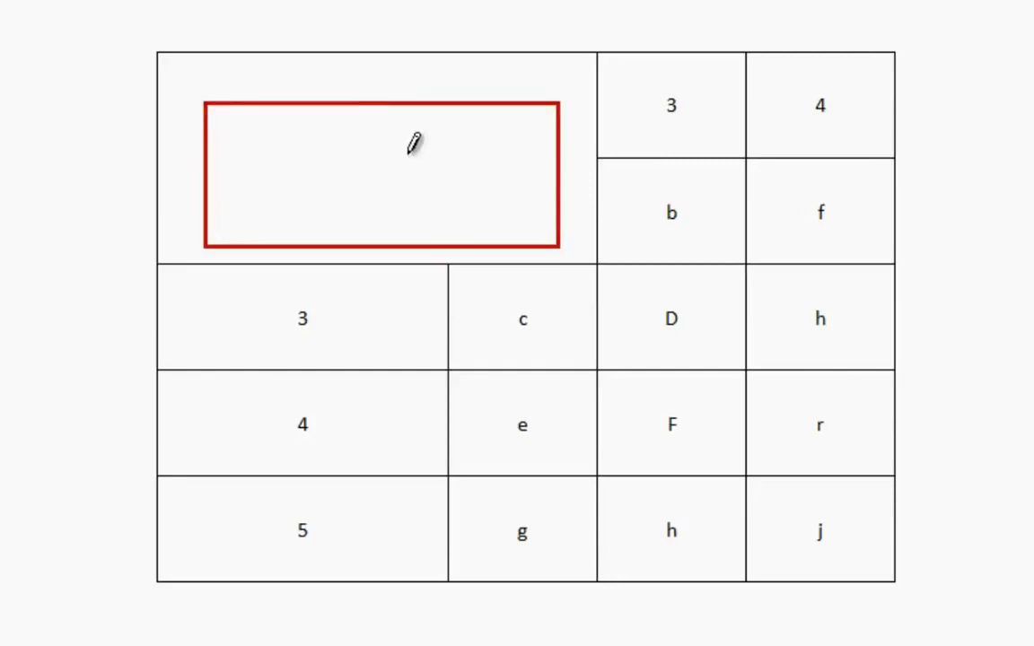
drag(386, 102, 386, 246)
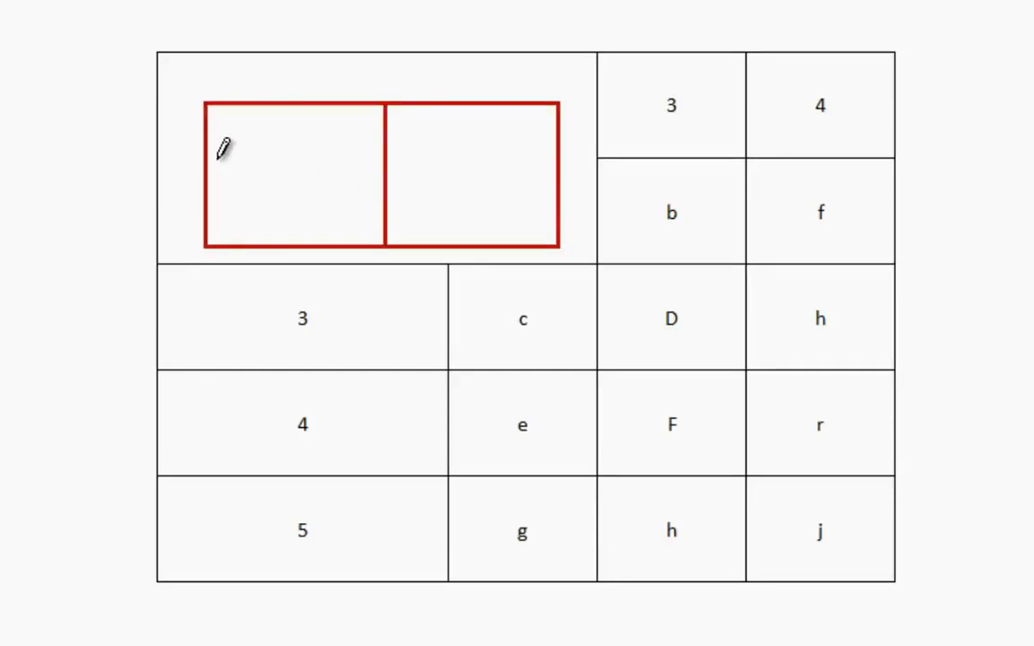
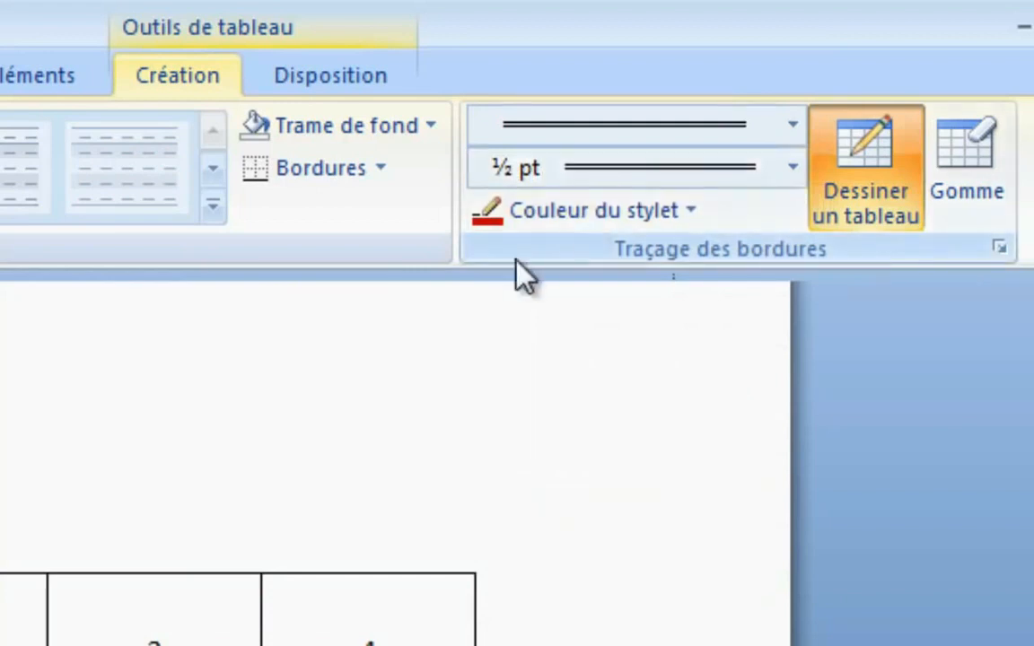
Step: Set the border pen colour to the standard red and turn off table drawing
click(671, 215)
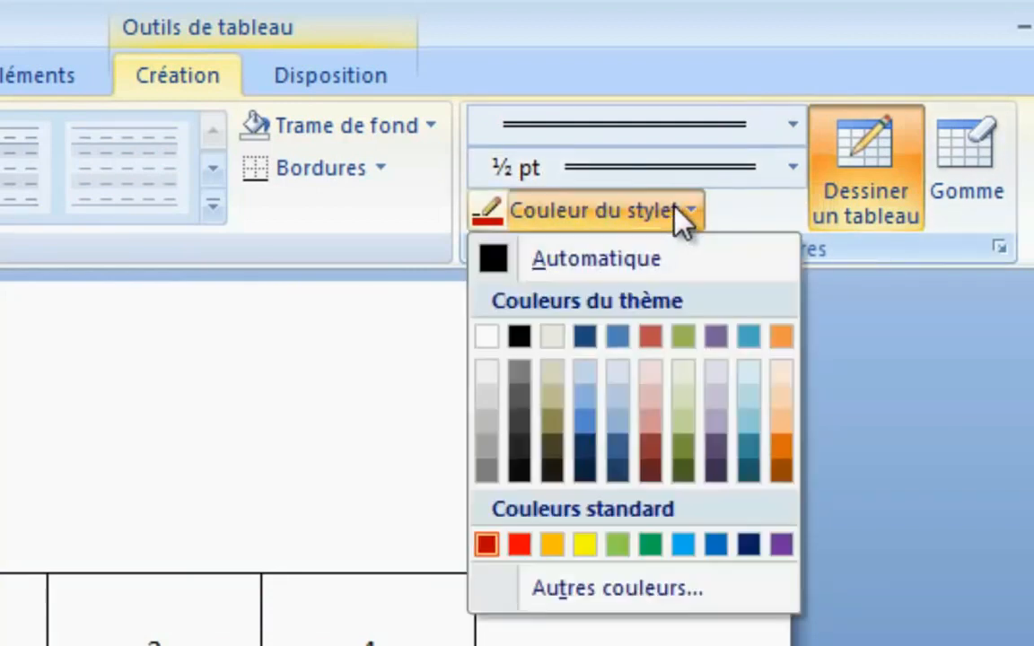
click(514, 545)
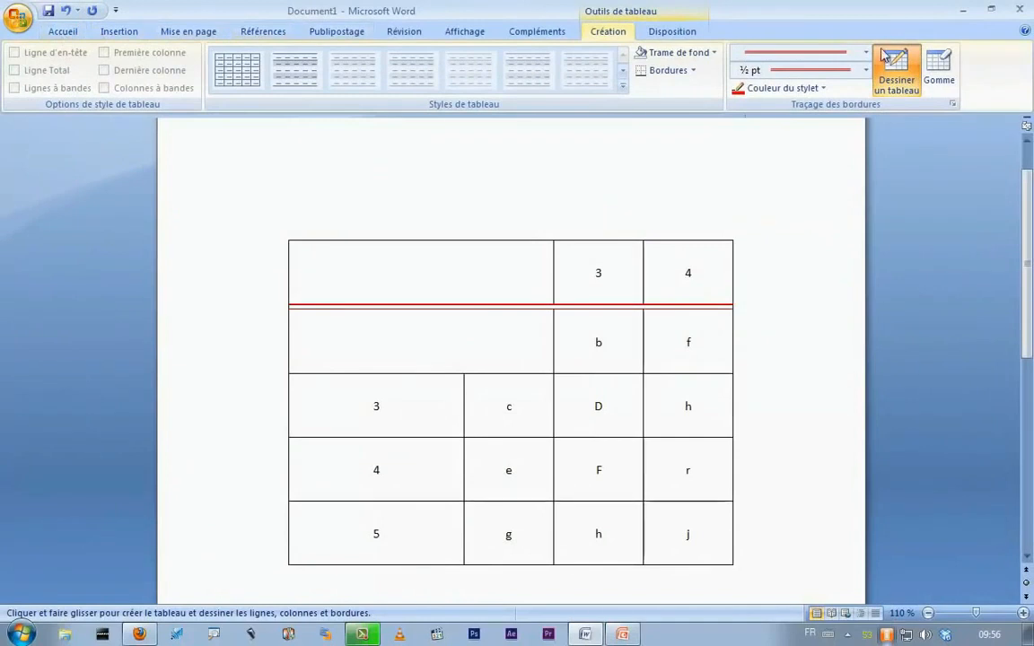
click(896, 76)
Step: Select the whole table and review the border options, including all, outside and inside borders
click(321, 247)
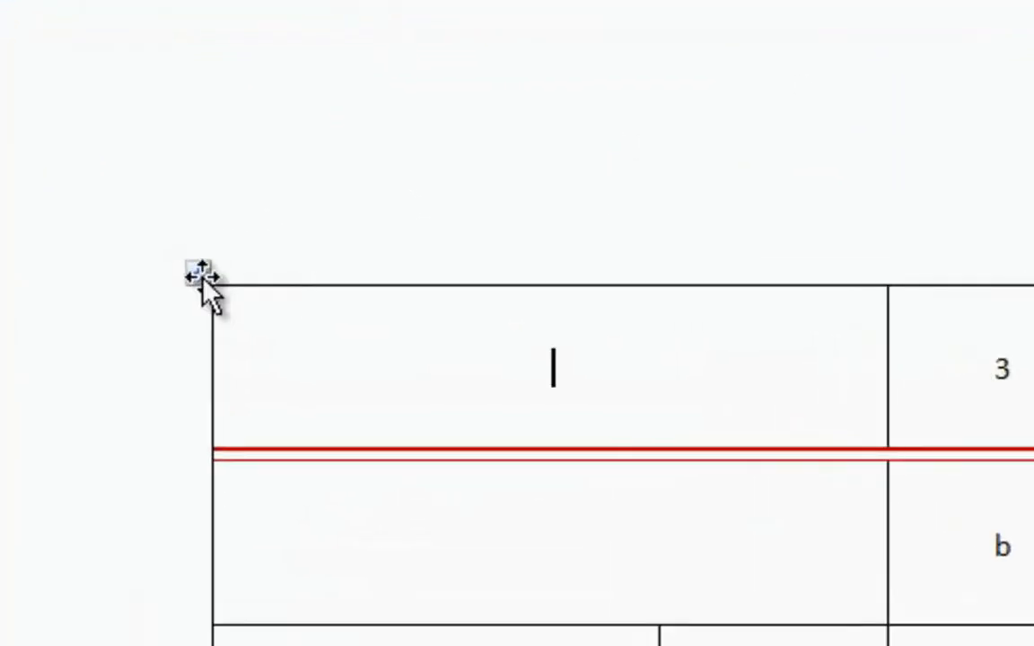
click(201, 278)
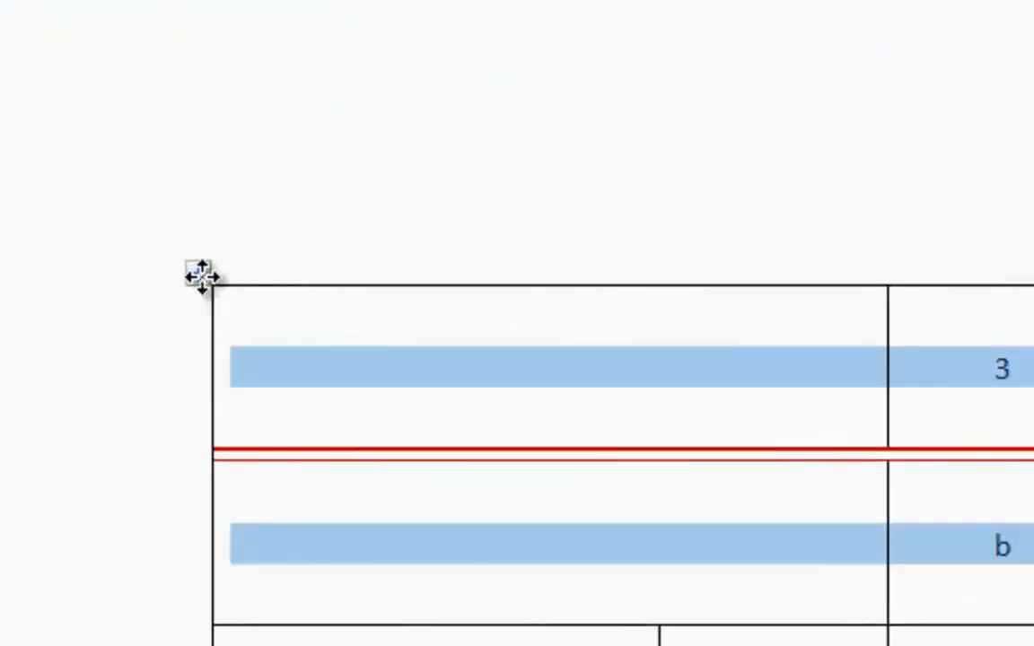
click(801, 191)
click(461, 377)
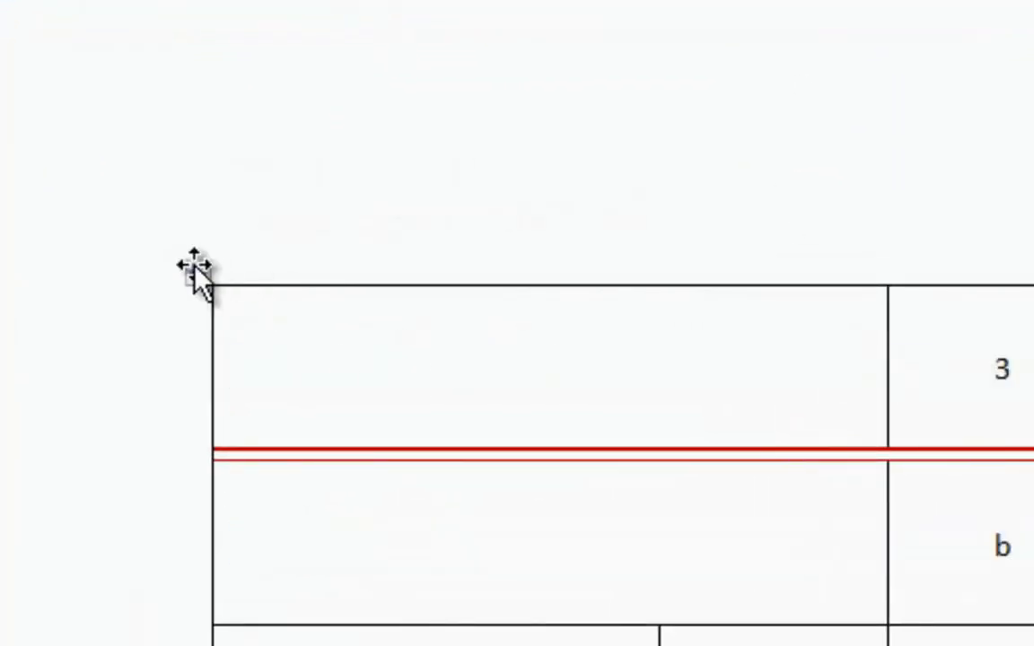
click(197, 272)
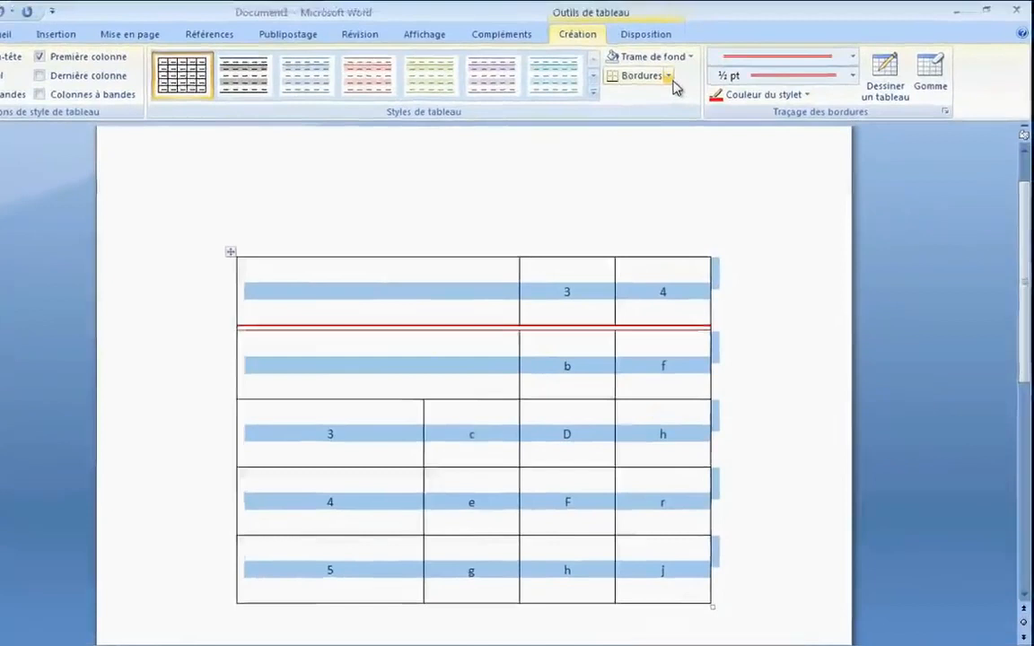
click(694, 71)
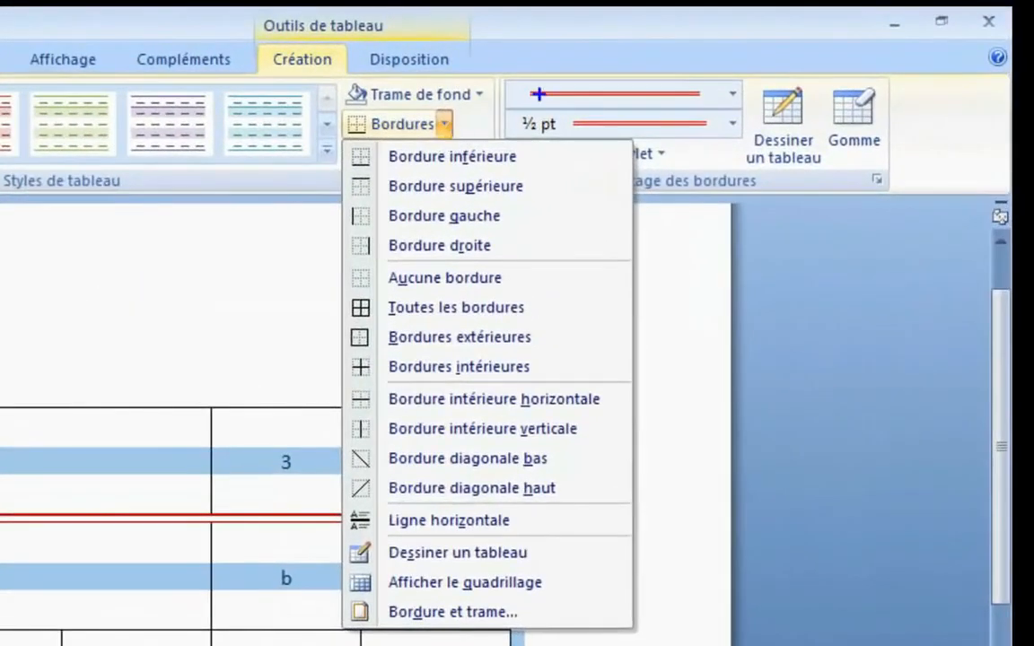
mouse_move(514, 69)
mouse_down()
mouse_move(734, 131)
mouse_move(752, 147)
mouse_up()
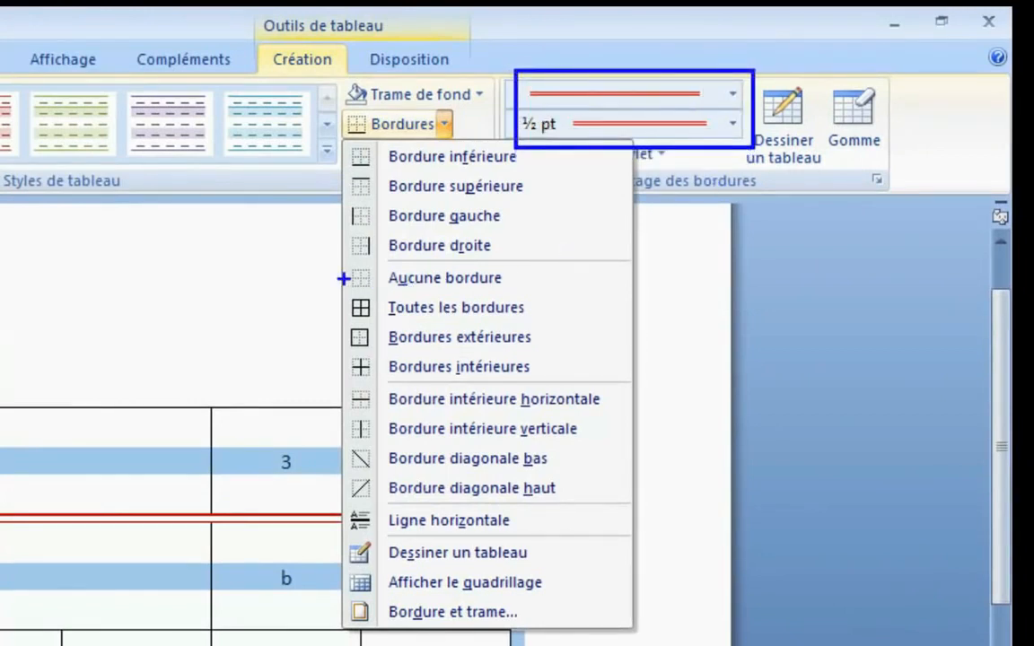
mouse_move(325, 285)
mouse_down()
mouse_move(461, 315)
mouse_move(552, 321)
mouse_up()
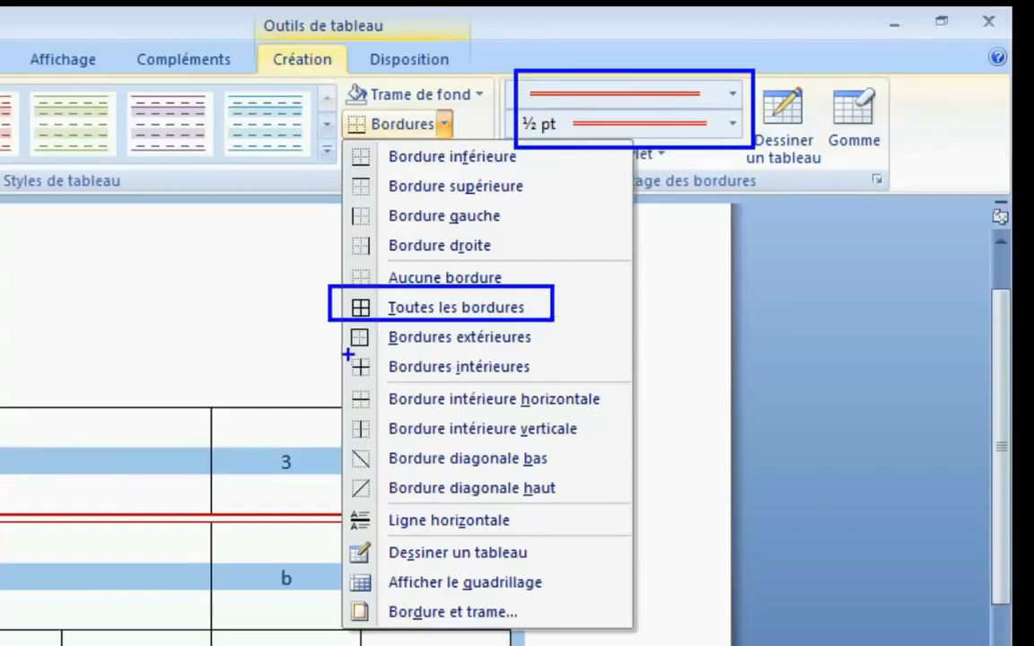
drag(338, 351, 553, 388)
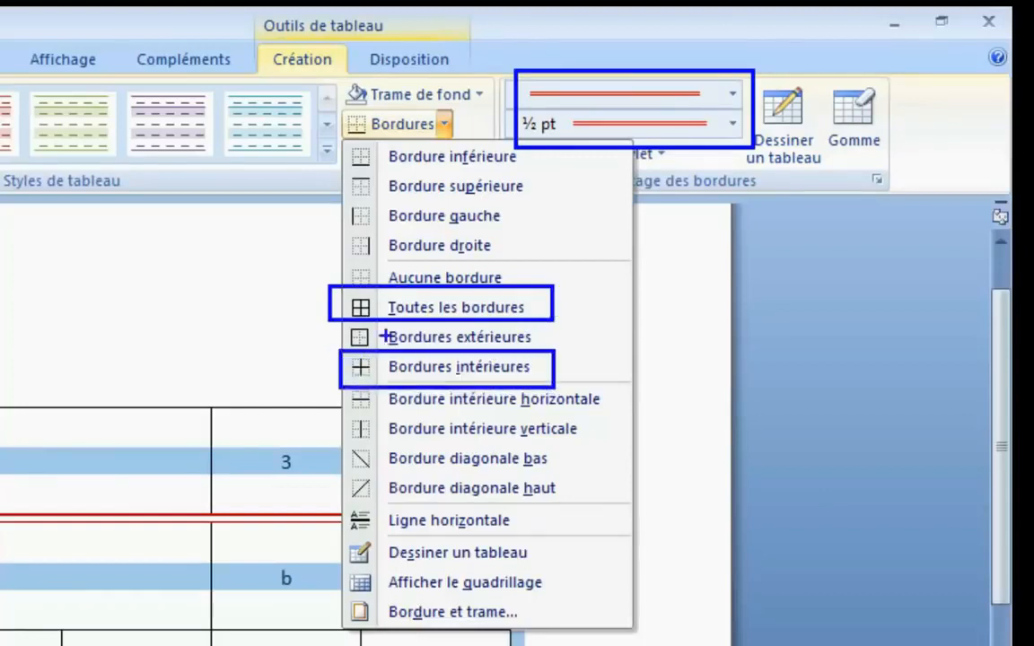
mouse_move(332, 321)
mouse_down()
mouse_move(364, 336)
mouse_move(568, 352)
mouse_up()
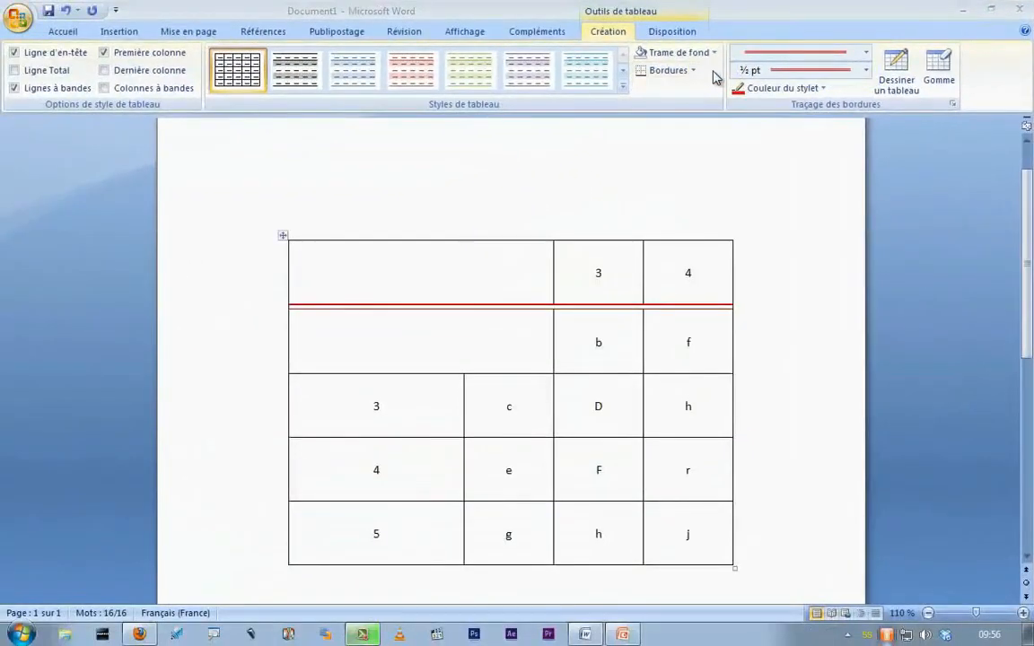
Step: Apply the red ½ pt double line to all borders of the whole table
click(283, 236)
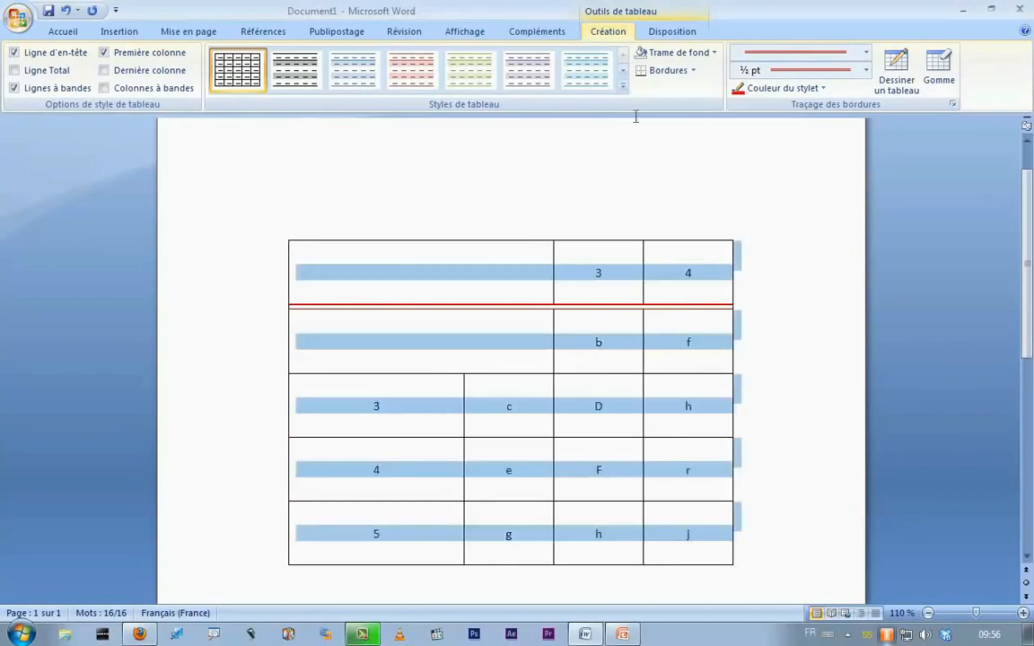
click(693, 72)
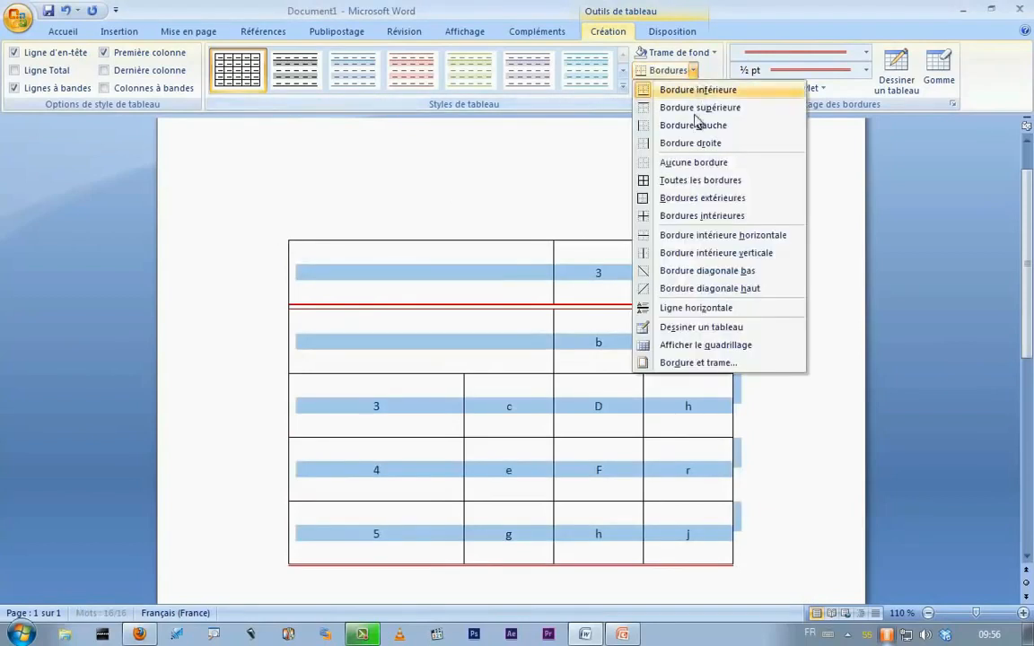
click(691, 181)
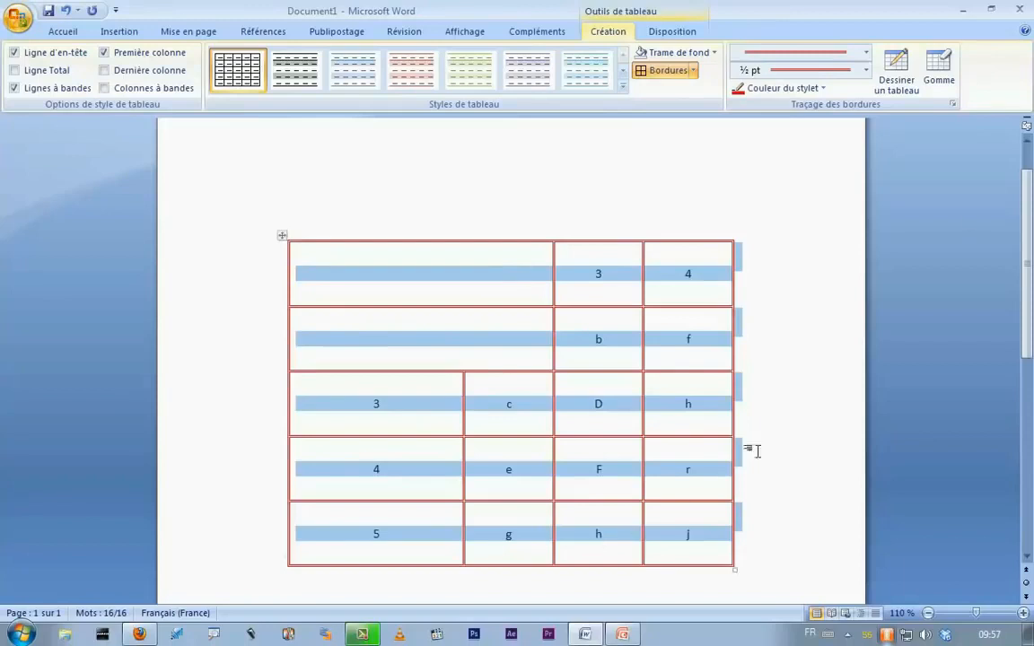
Step: Apply a black ½ pt triple line to the table's outside borders
click(820, 89)
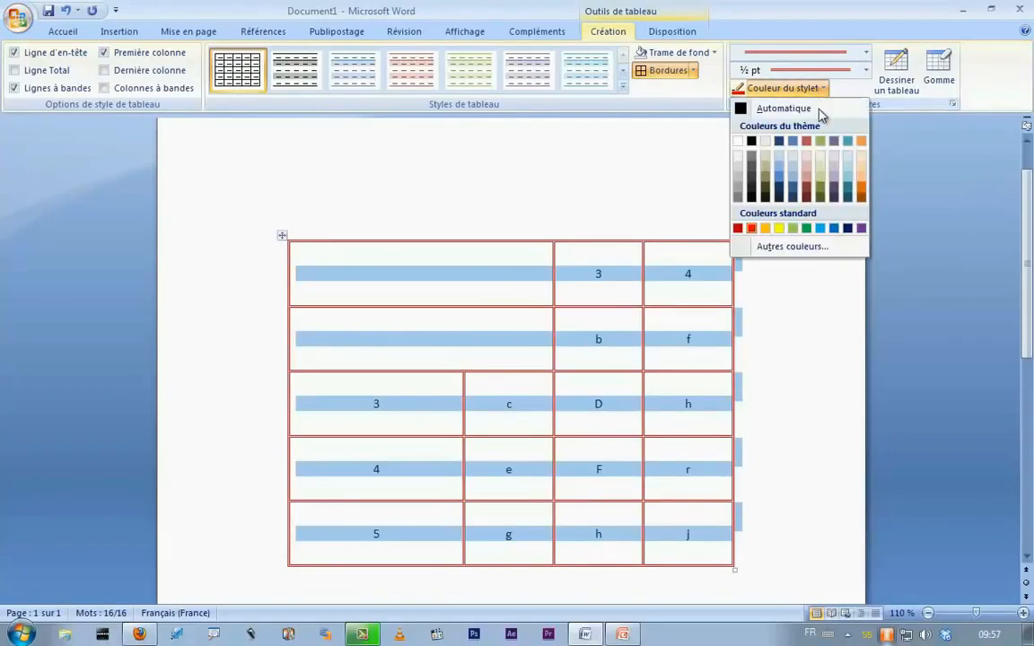
click(859, 230)
click(866, 71)
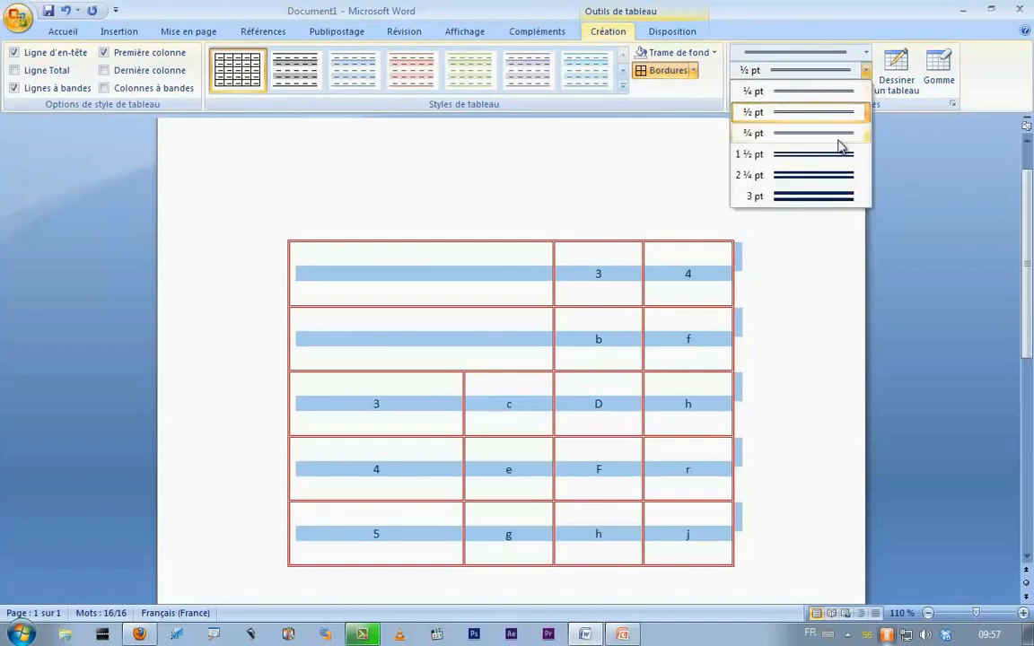
click(865, 52)
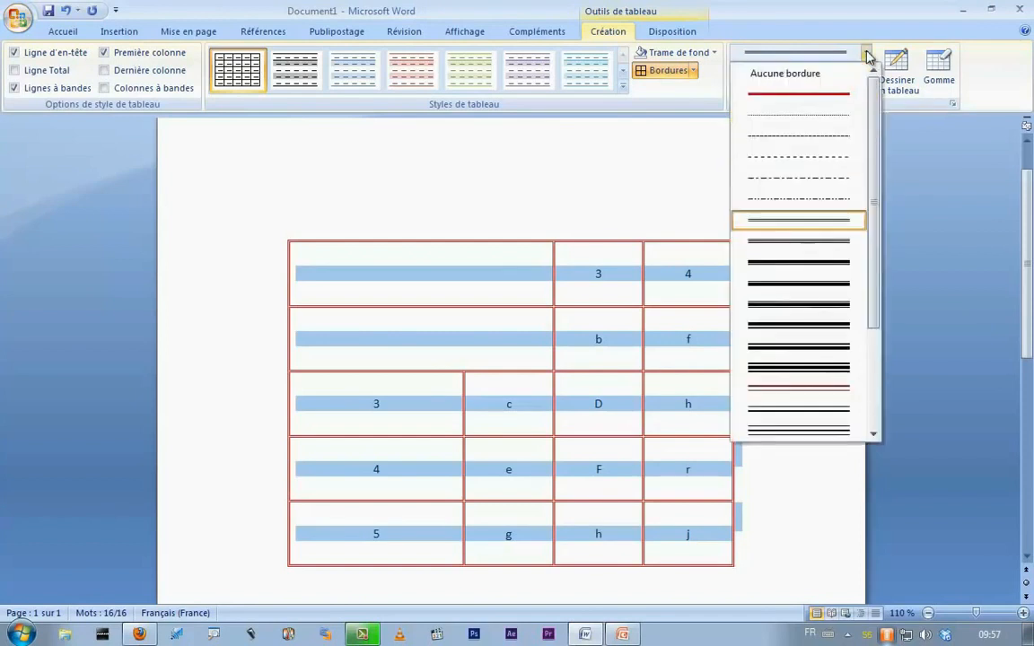
click(831, 239)
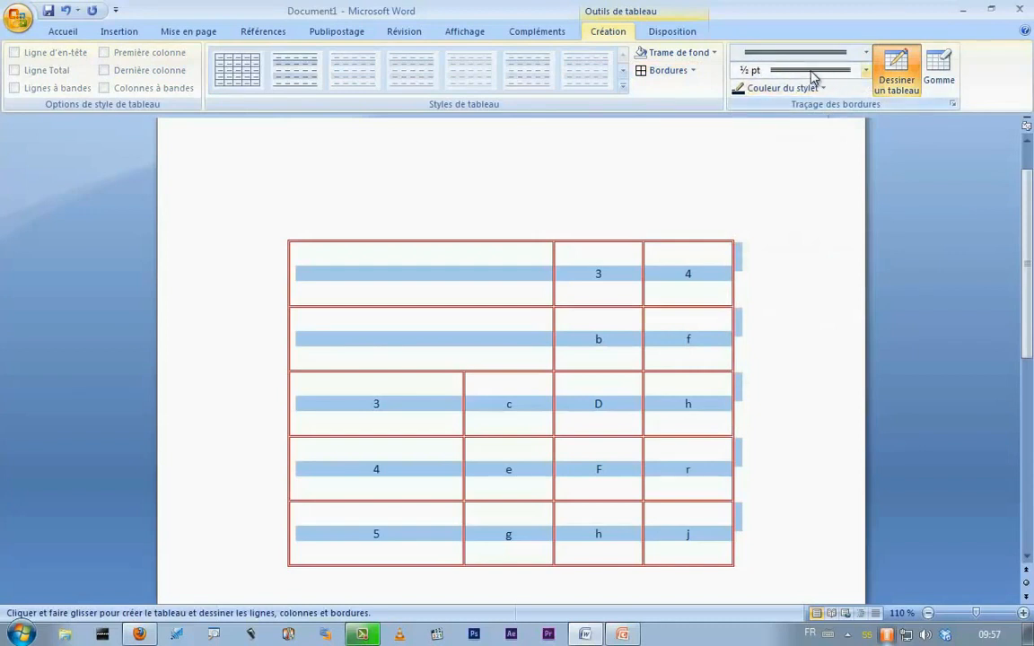
click(695, 70)
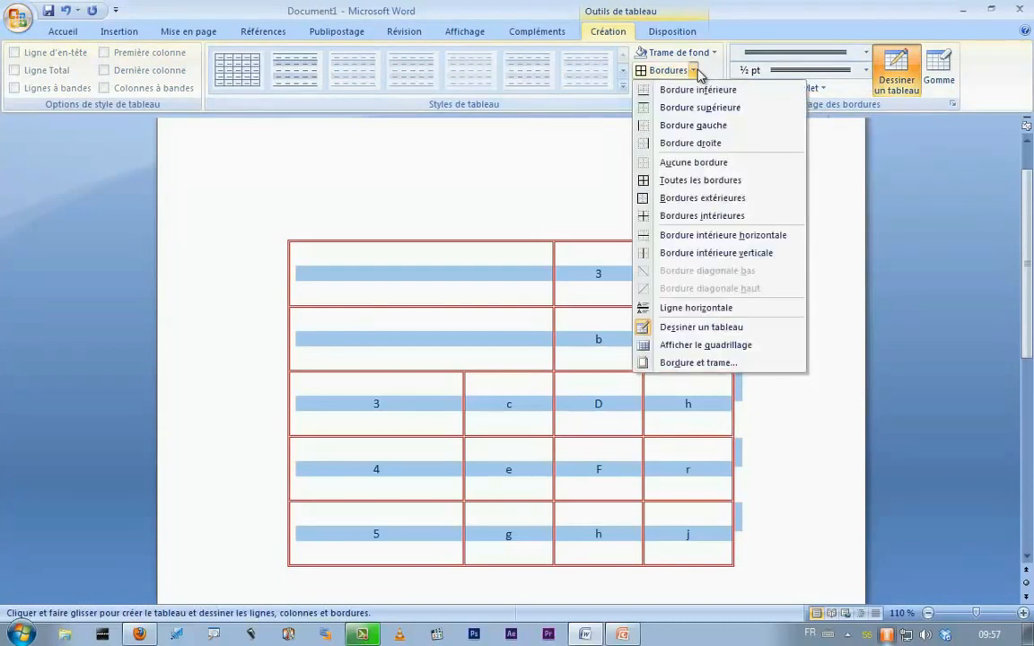
click(732, 199)
click(674, 206)
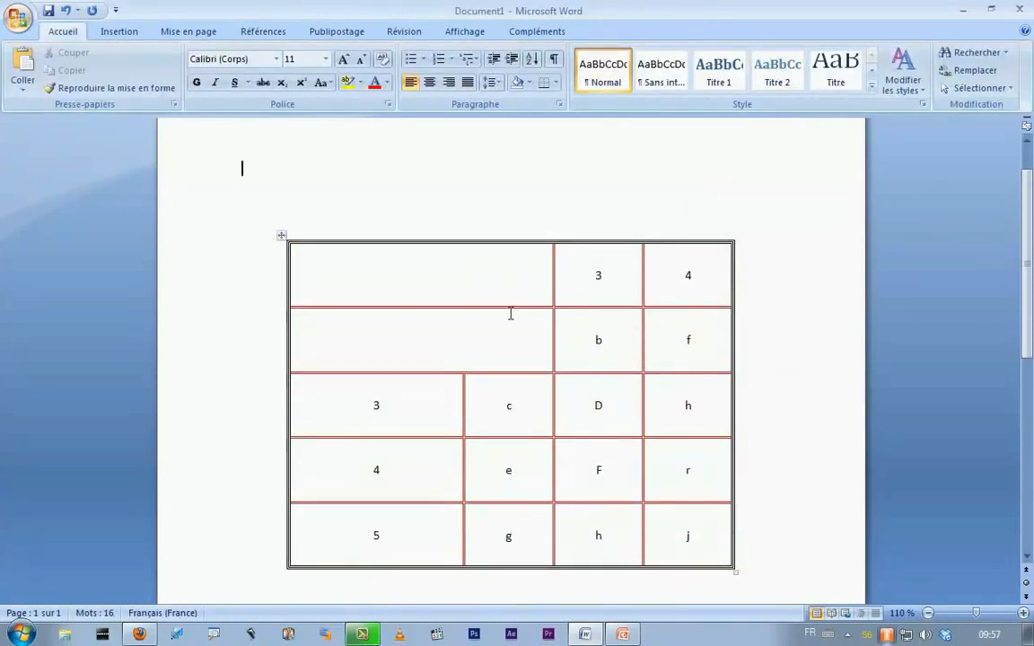
Step: Apply a light blue ½ pt dash-dot line to all inside borders of the whole table
click(496, 258)
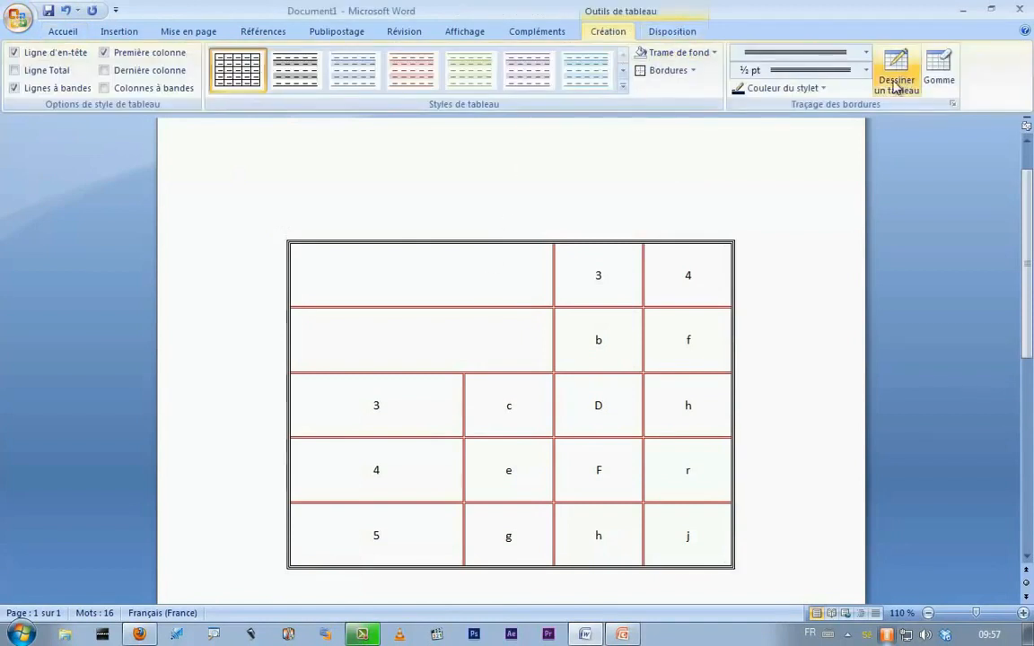
click(866, 70)
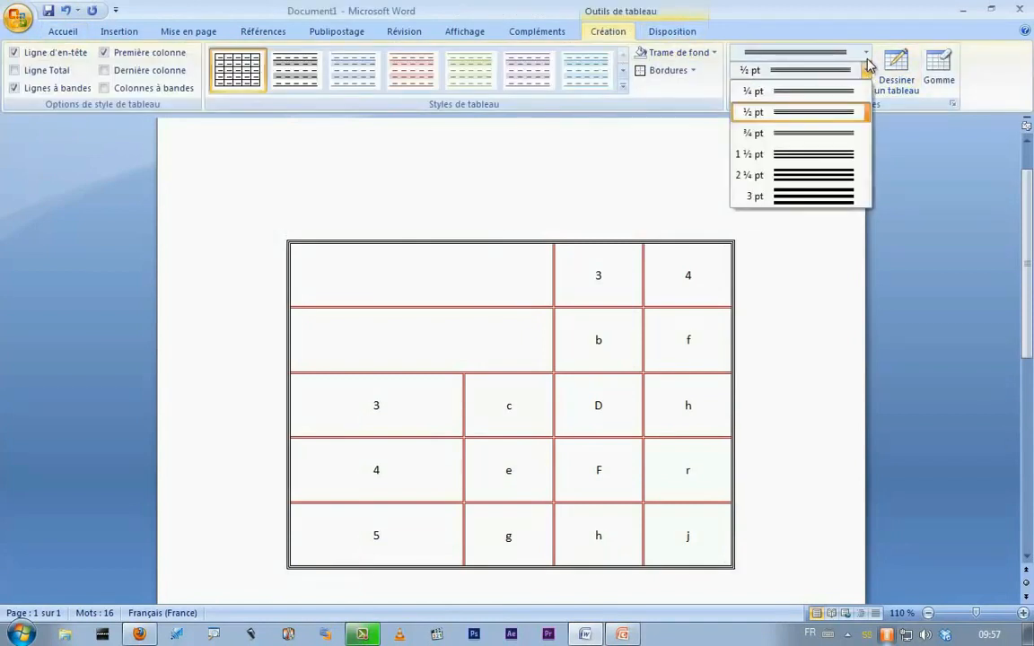
click(866, 52)
click(820, 176)
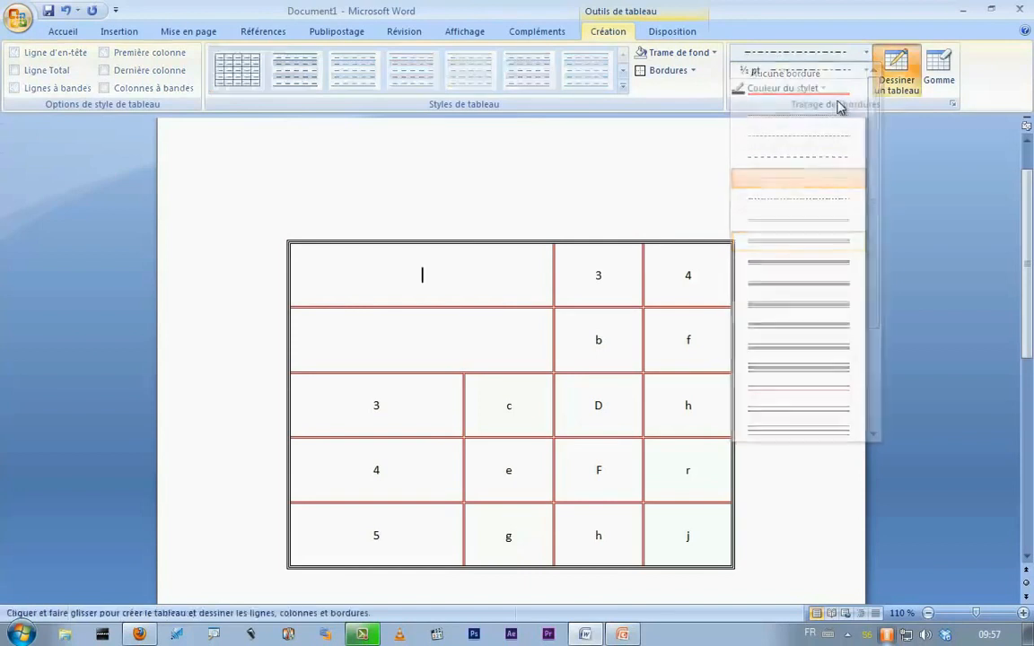
click(823, 90)
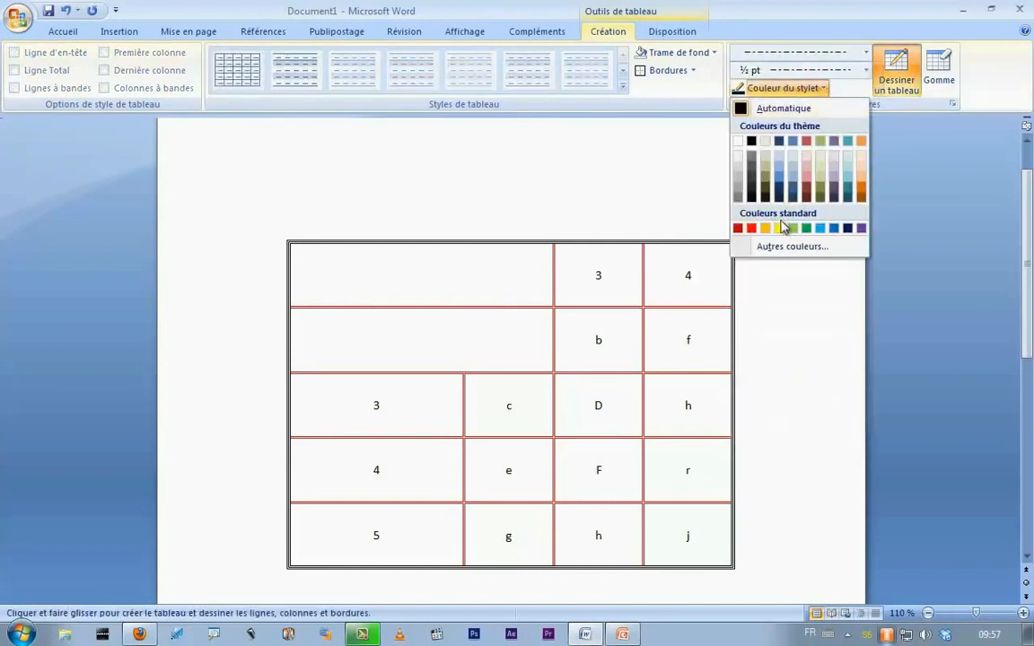
click(820, 228)
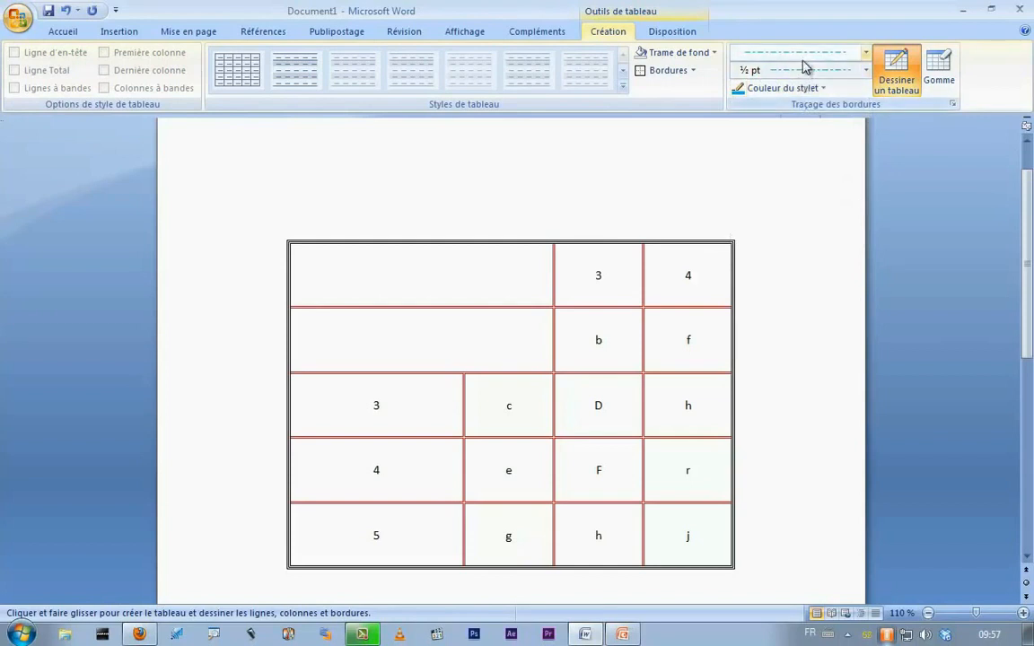
click(913, 72)
click(280, 235)
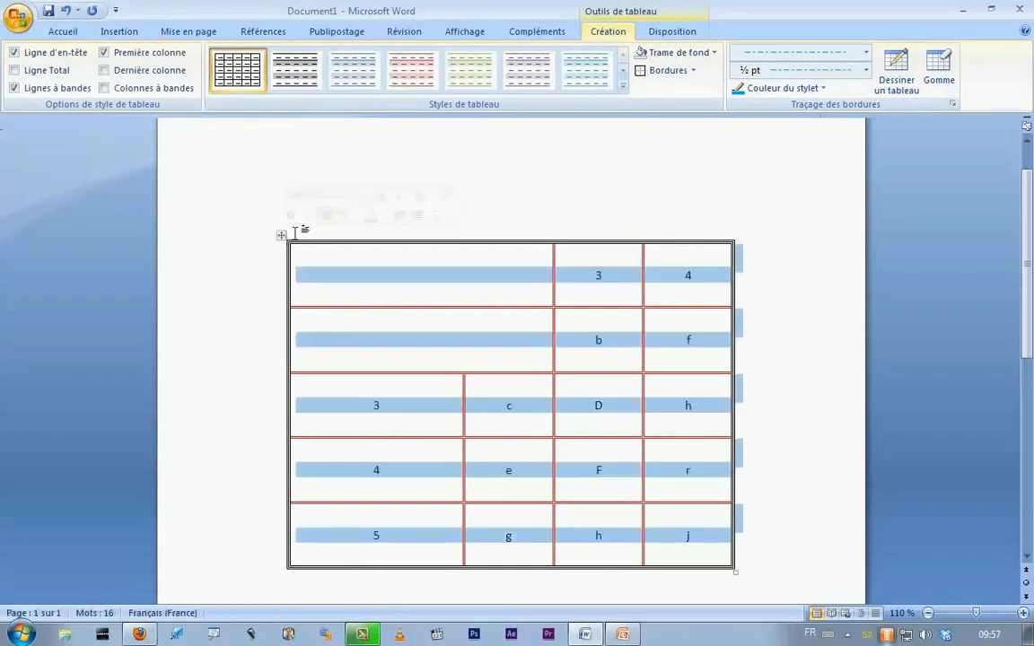
click(694, 71)
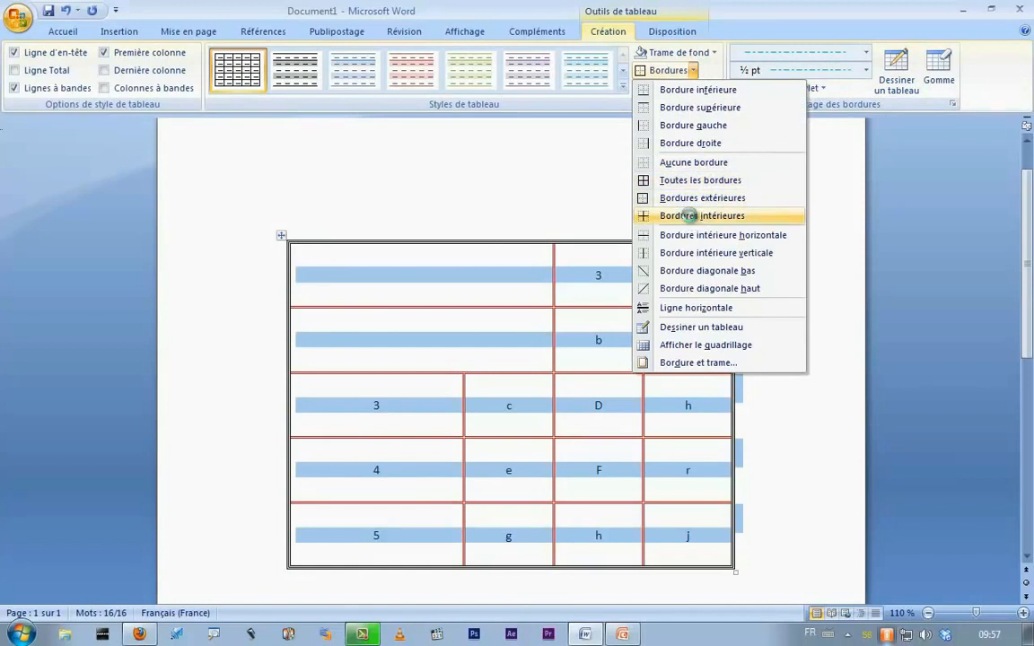
click(693, 216)
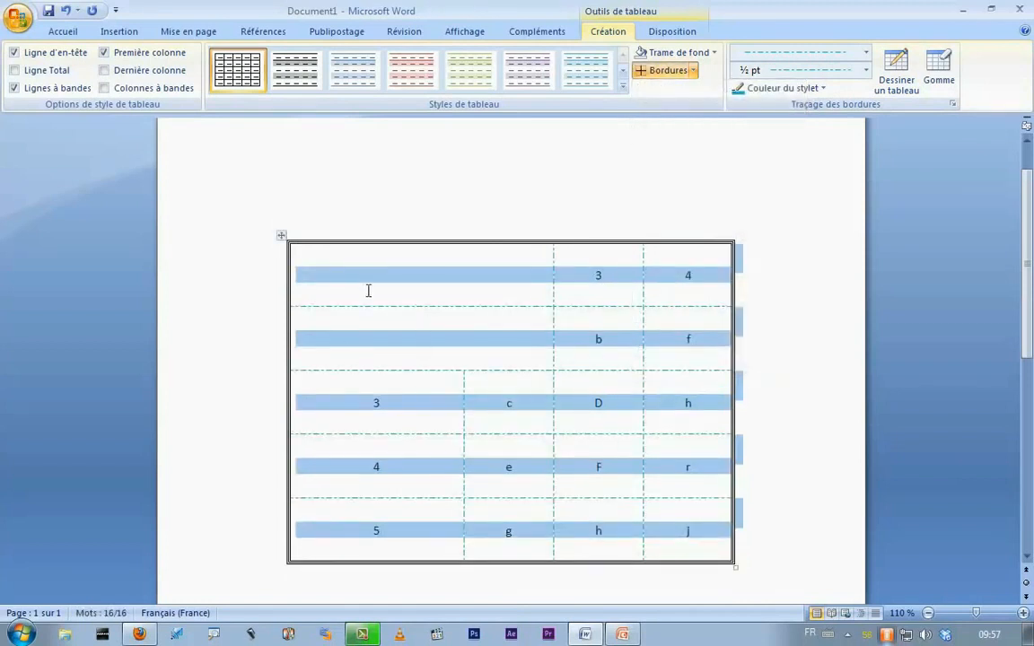
Step: Select the whole table and remove all of its borders
click(628, 215)
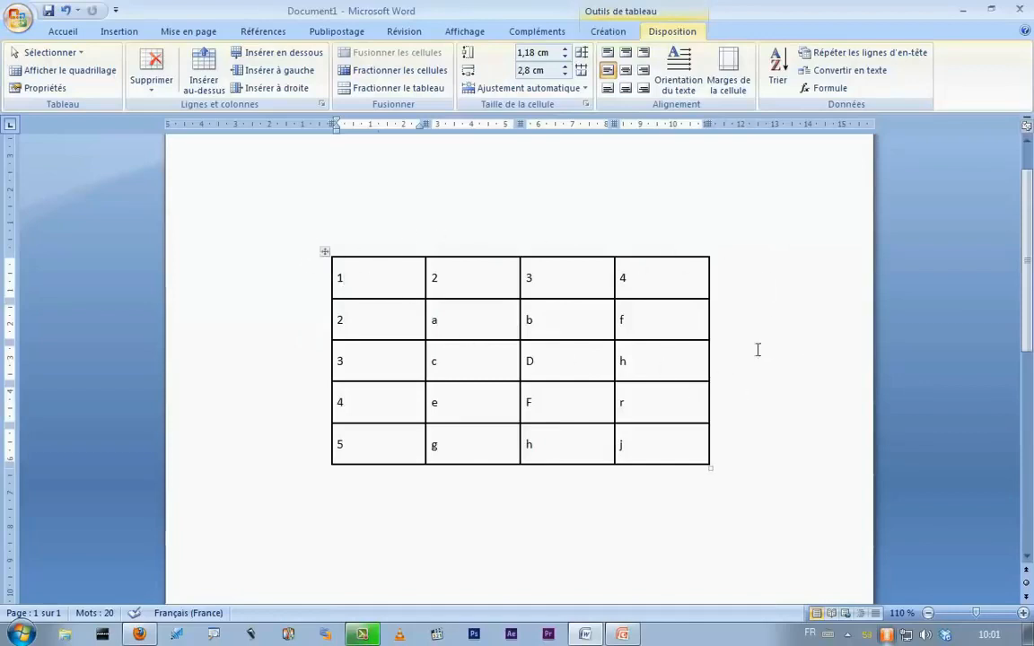
click(326, 254)
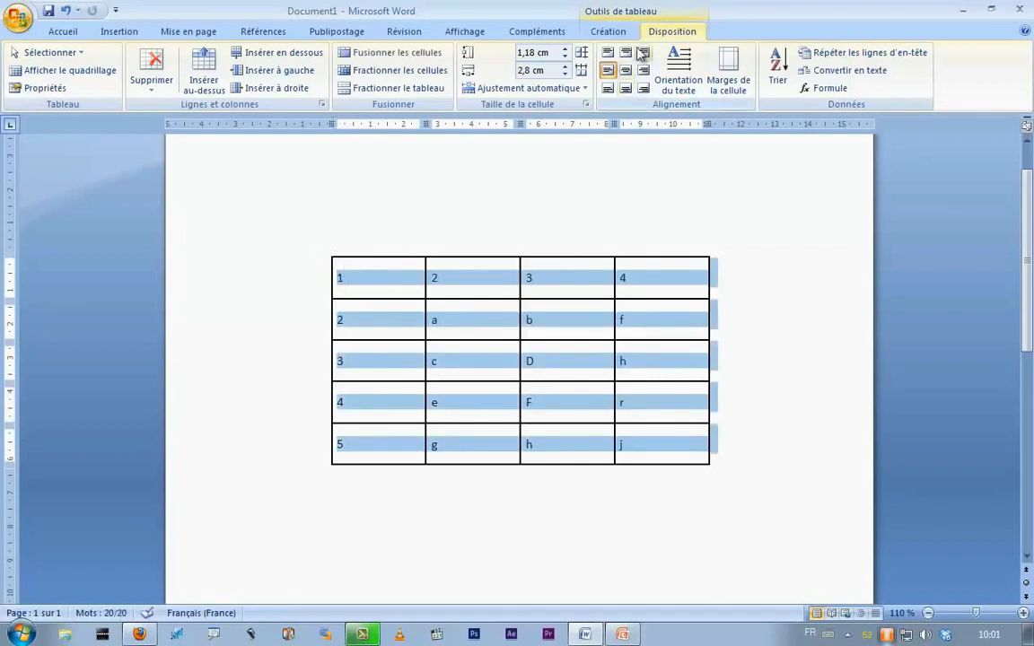
click(608, 32)
click(693, 71)
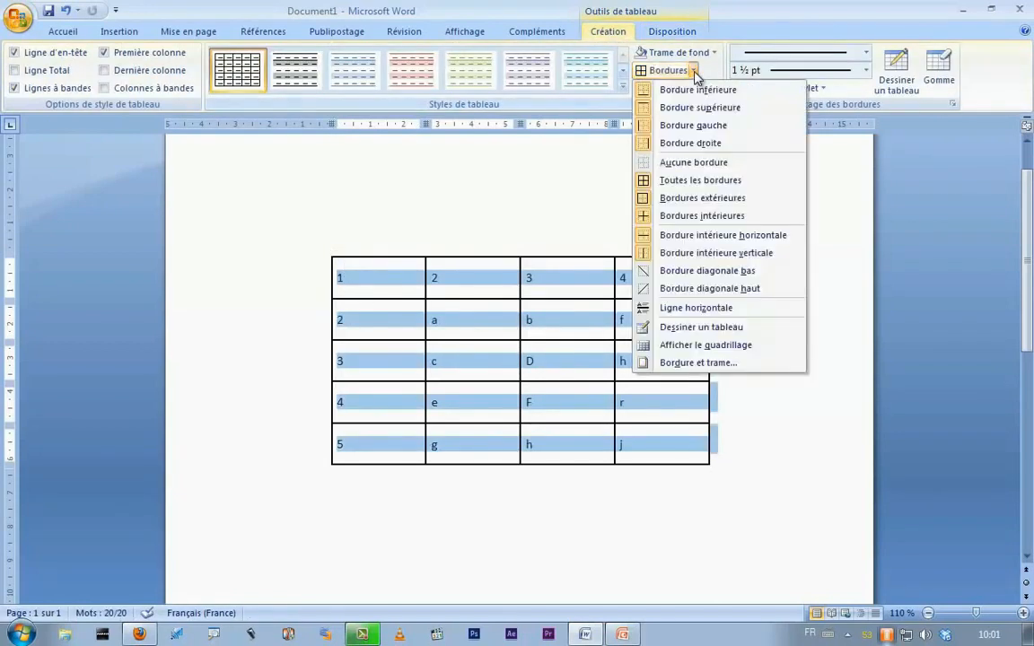
click(697, 162)
click(671, 196)
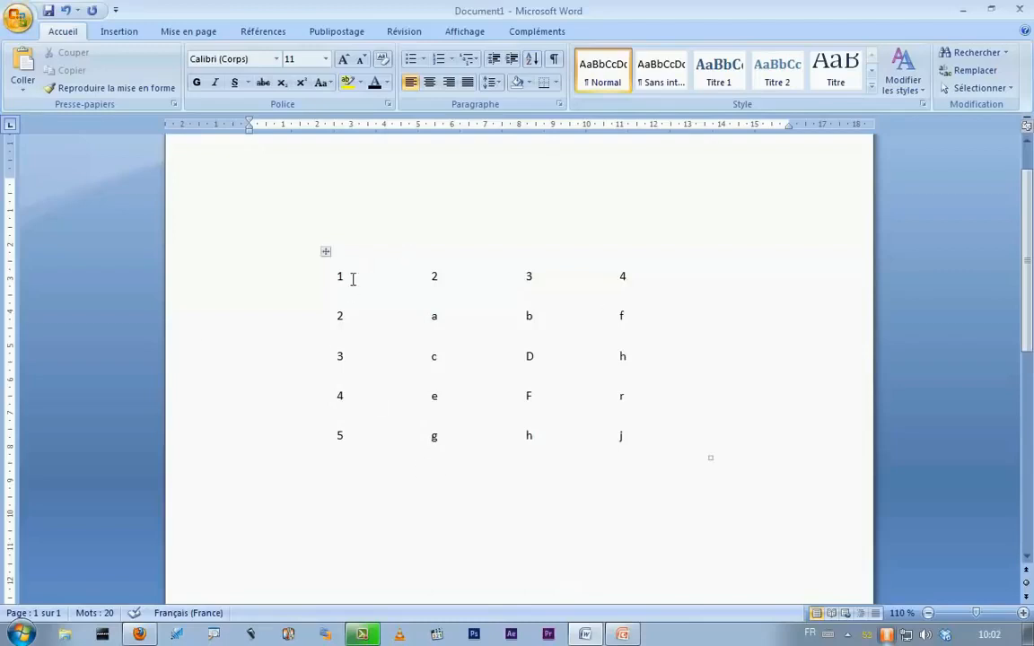
Step: Move the borderless table down the page and insert a new table of 3 columns and 4 rows above it
scroll(406, 482, down, 2)
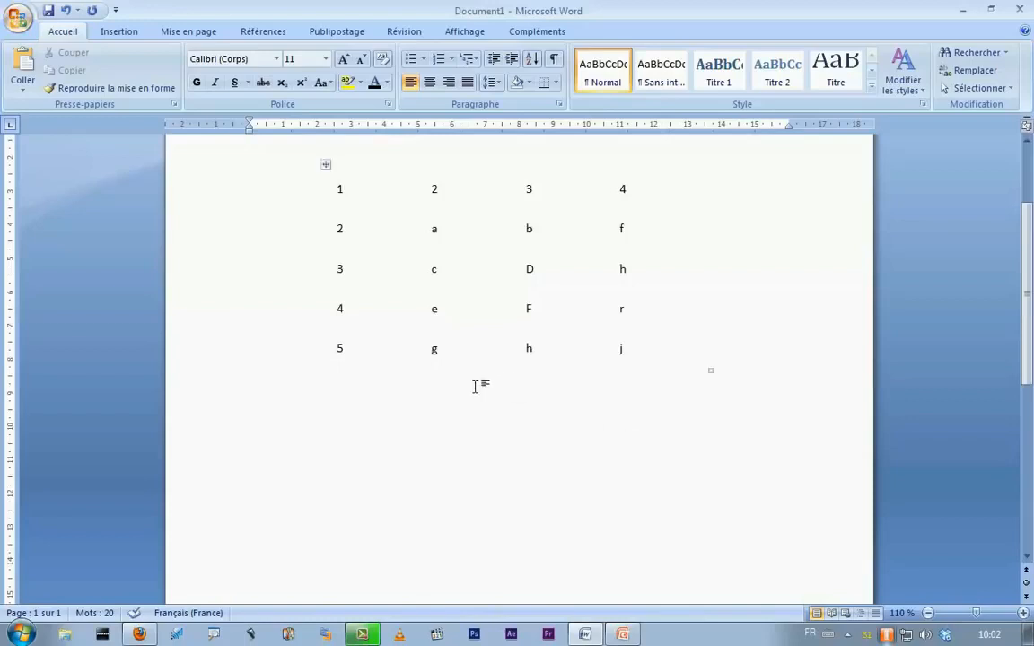
scroll(475, 386, up, 3)
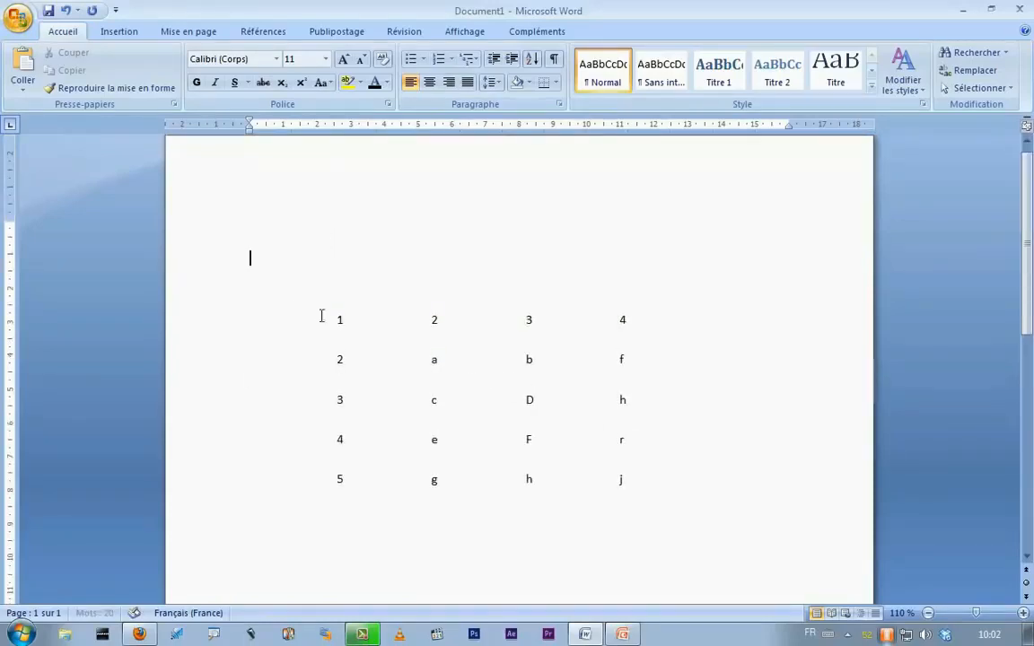
drag(325, 297, 315, 422)
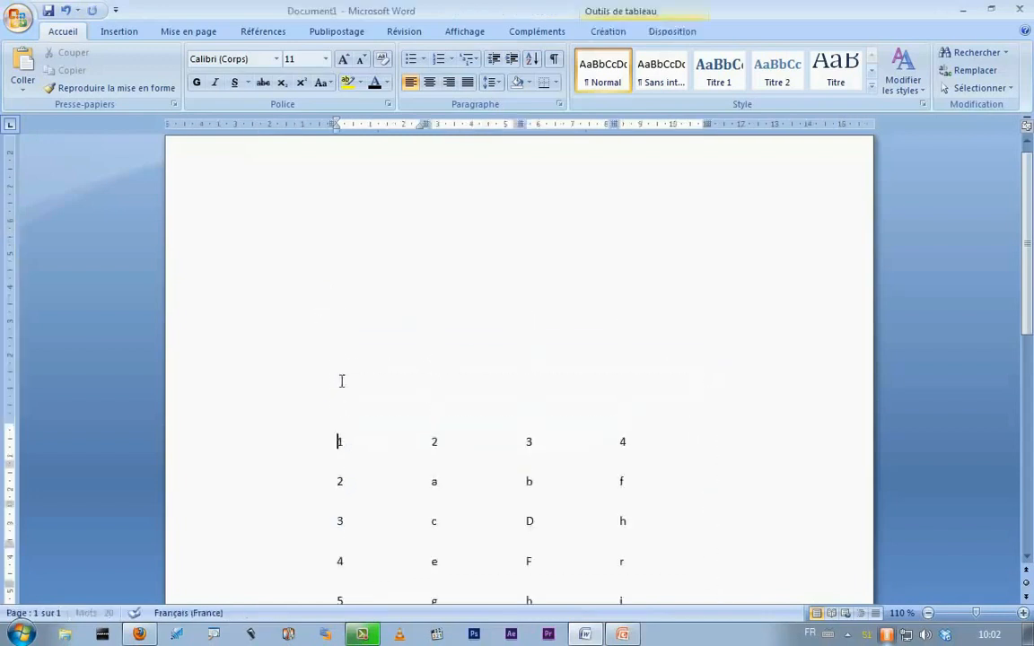
click(326, 245)
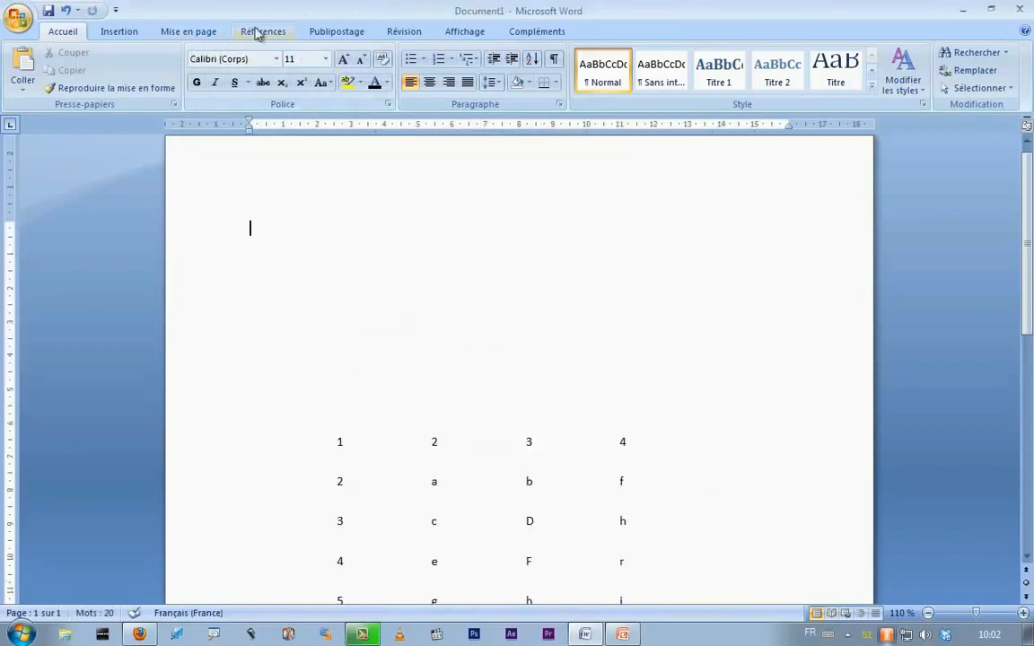
click(115, 31)
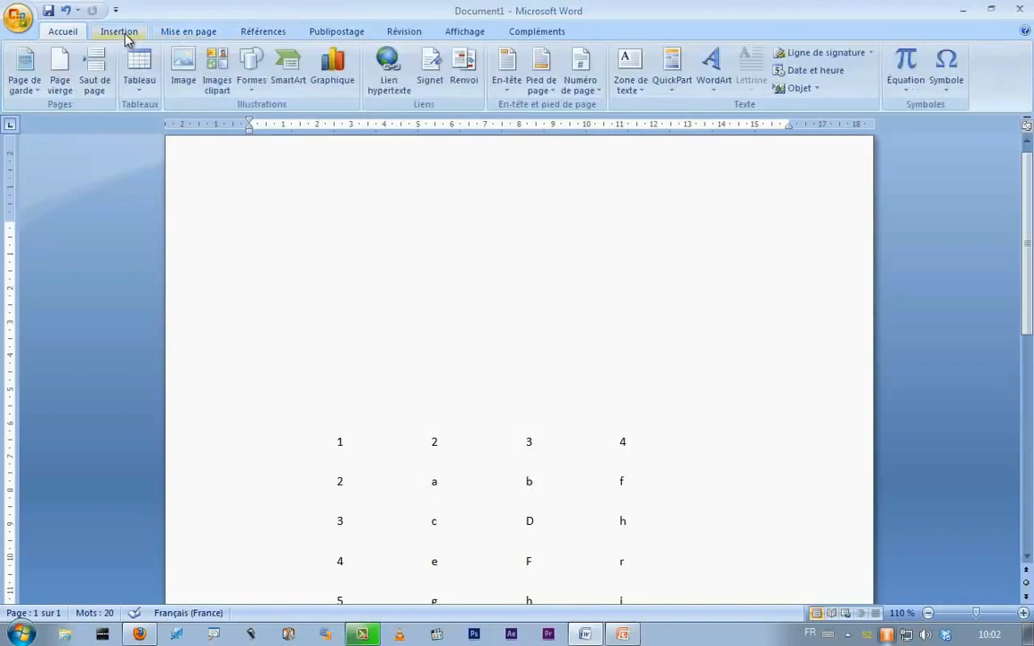
click(139, 87)
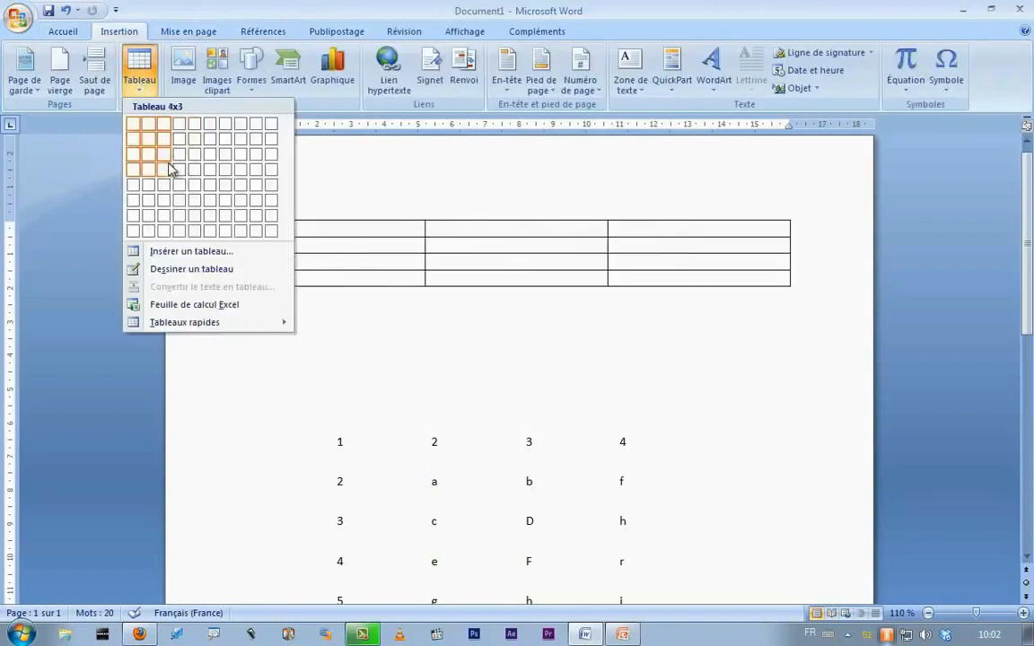
click(166, 171)
Step: Remove all borders from the new 3-column, 4-row table
click(666, 71)
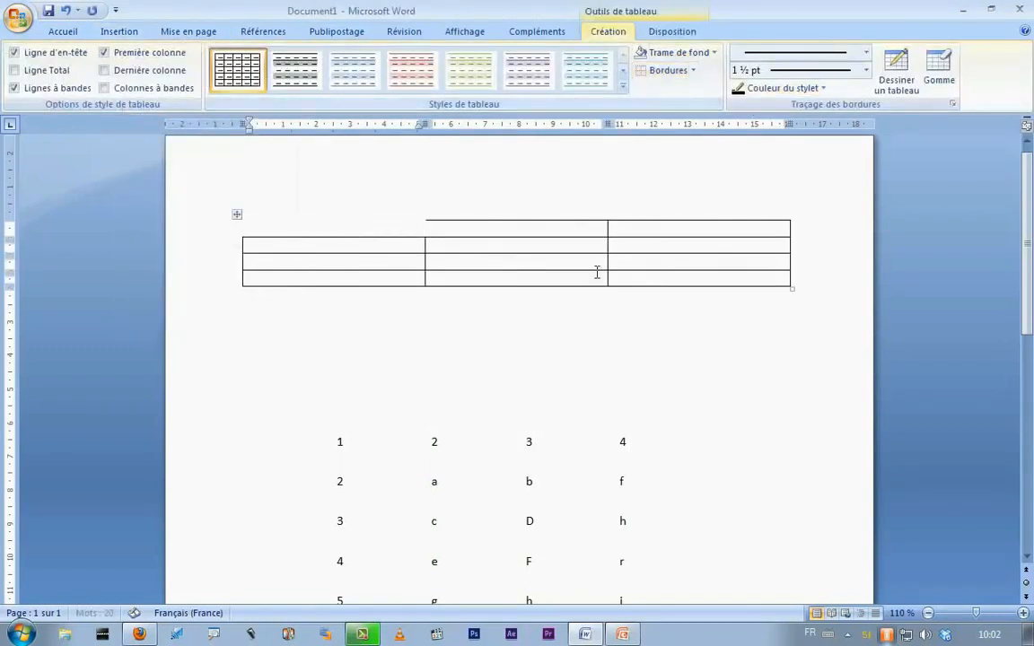
click(237, 214)
click(666, 70)
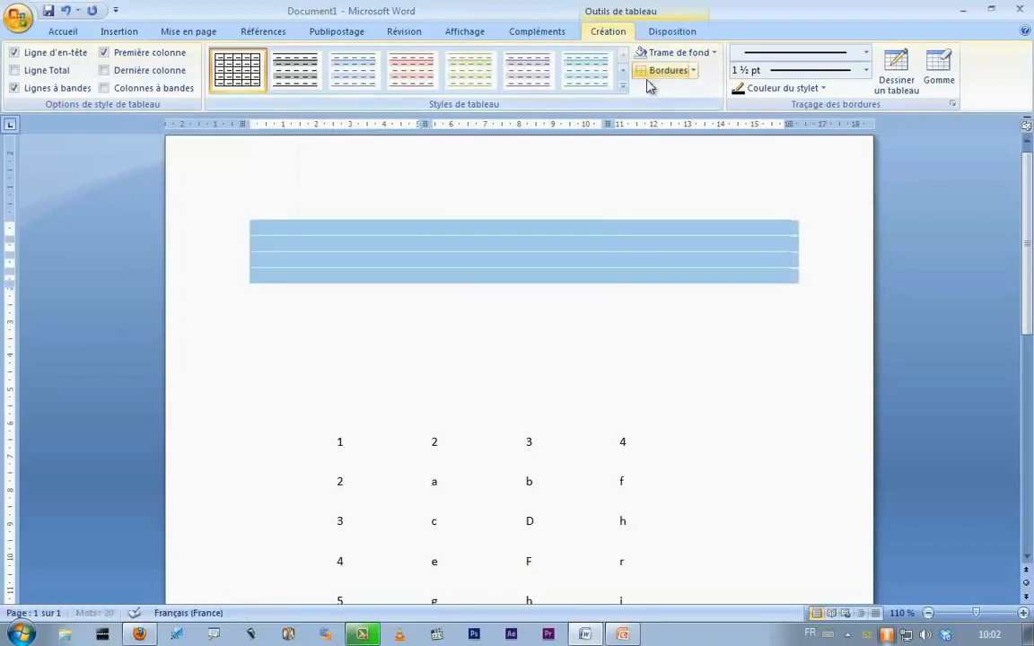
click(566, 339)
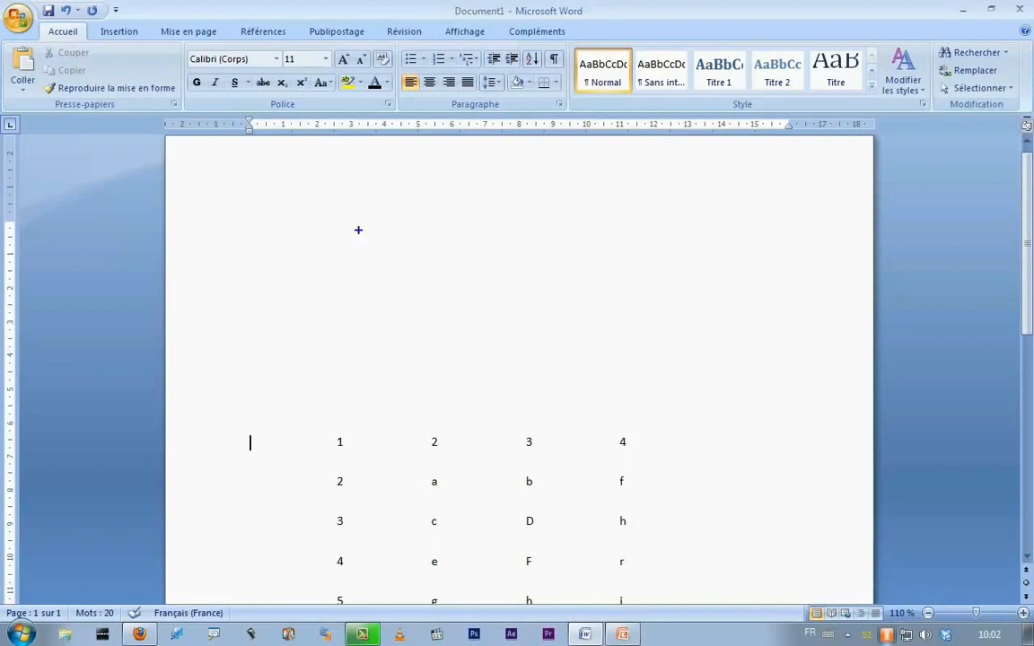
drag(214, 162, 867, 334)
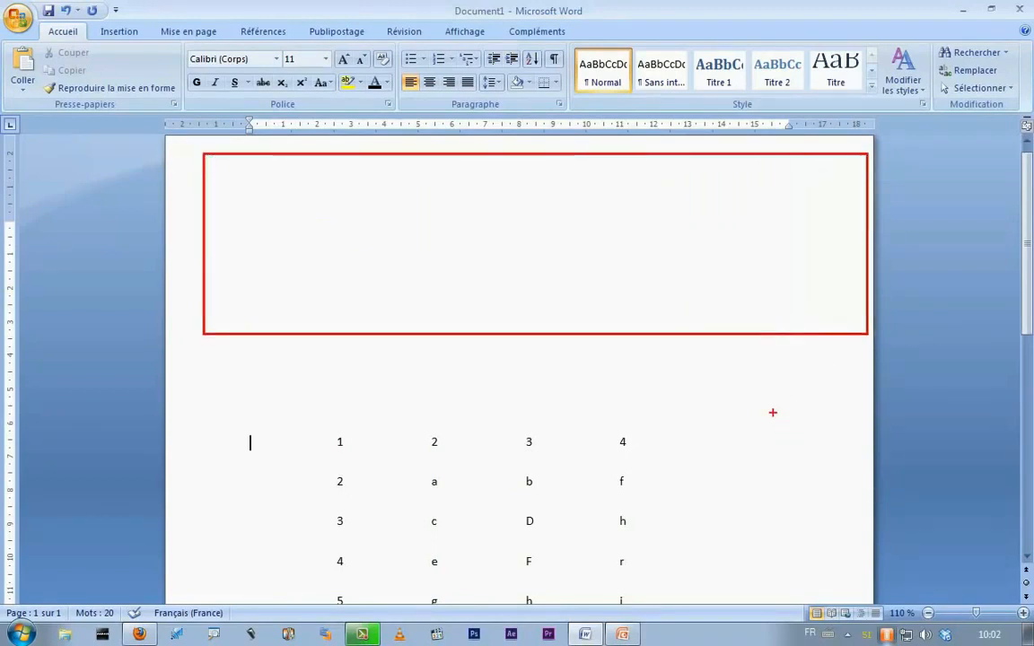
key(Escape)
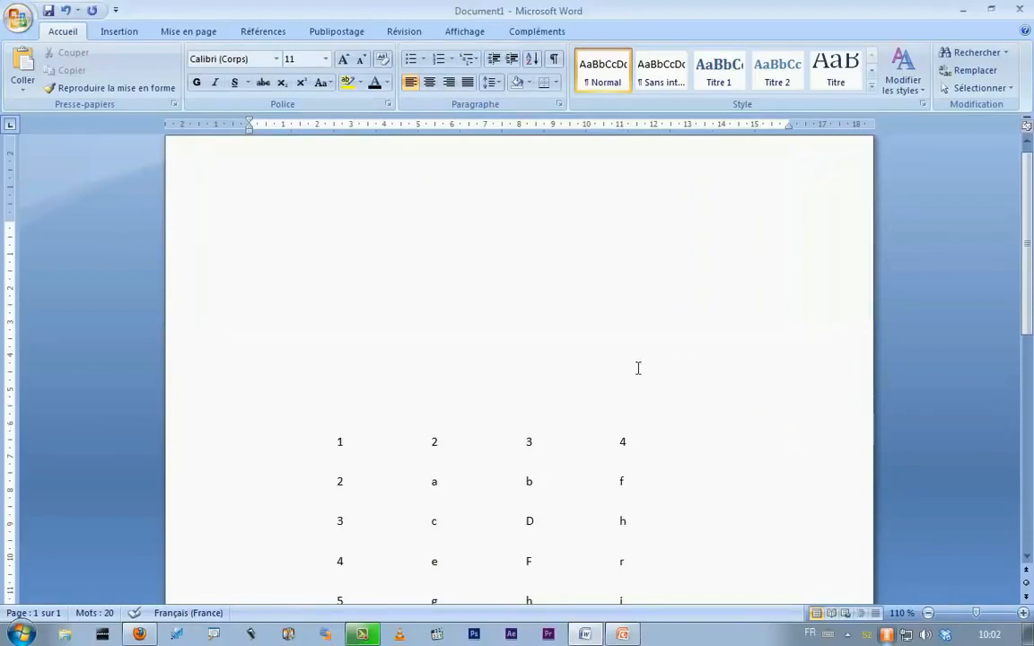
Step: Display the gridlines of the borderless tables
click(394, 272)
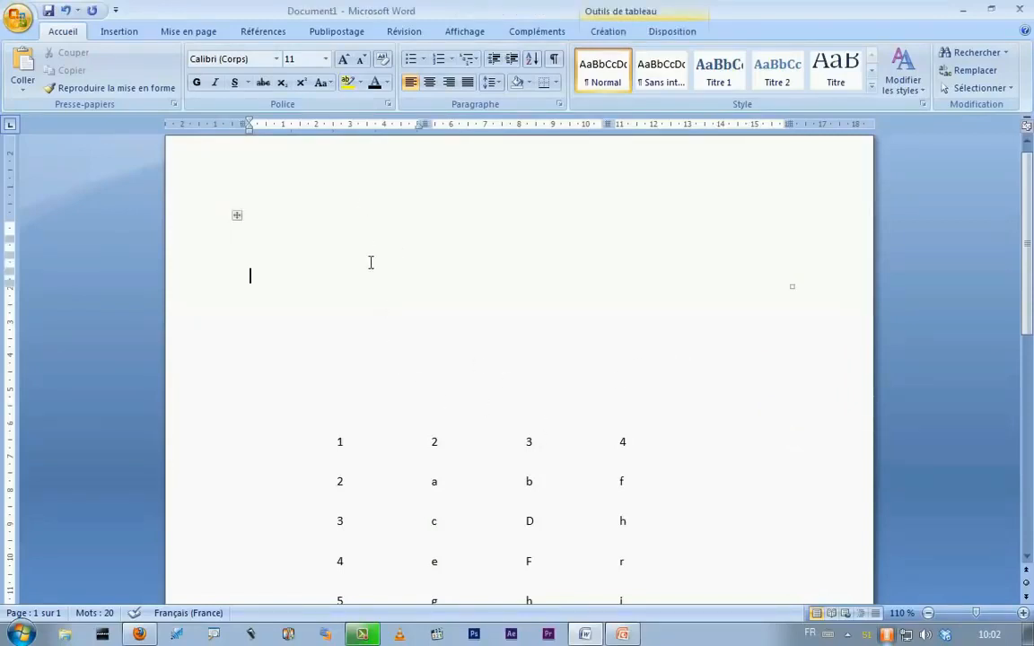
click(238, 216)
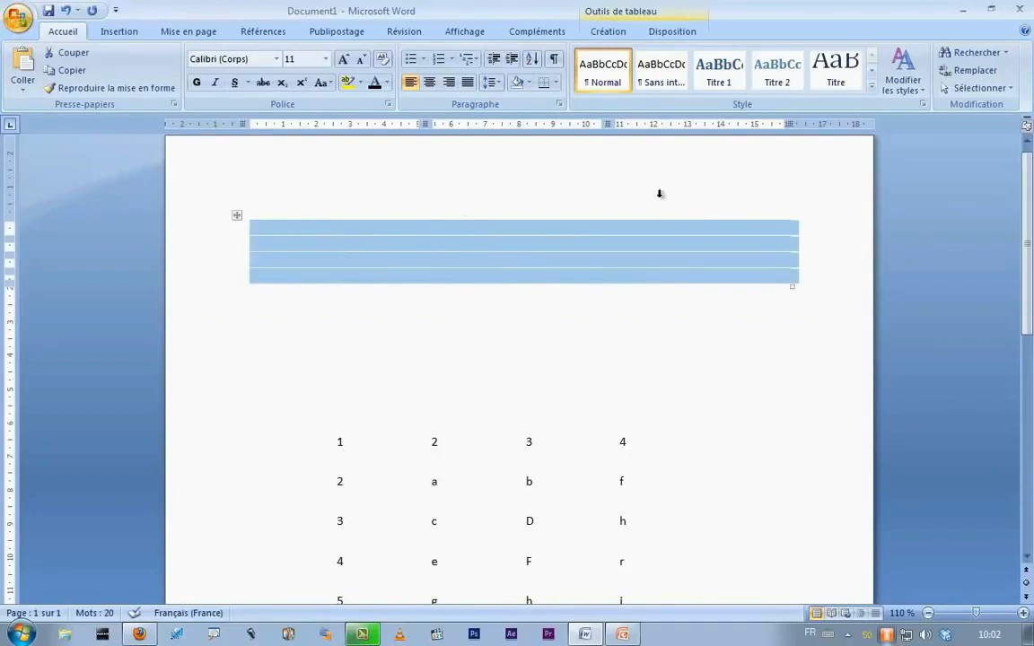
click(668, 31)
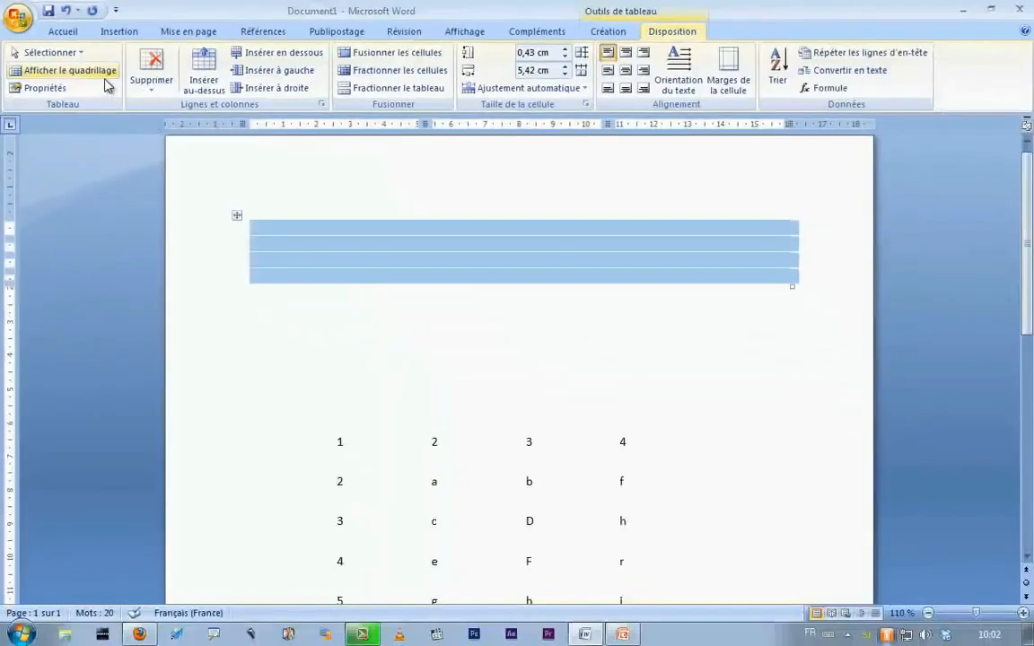
click(377, 289)
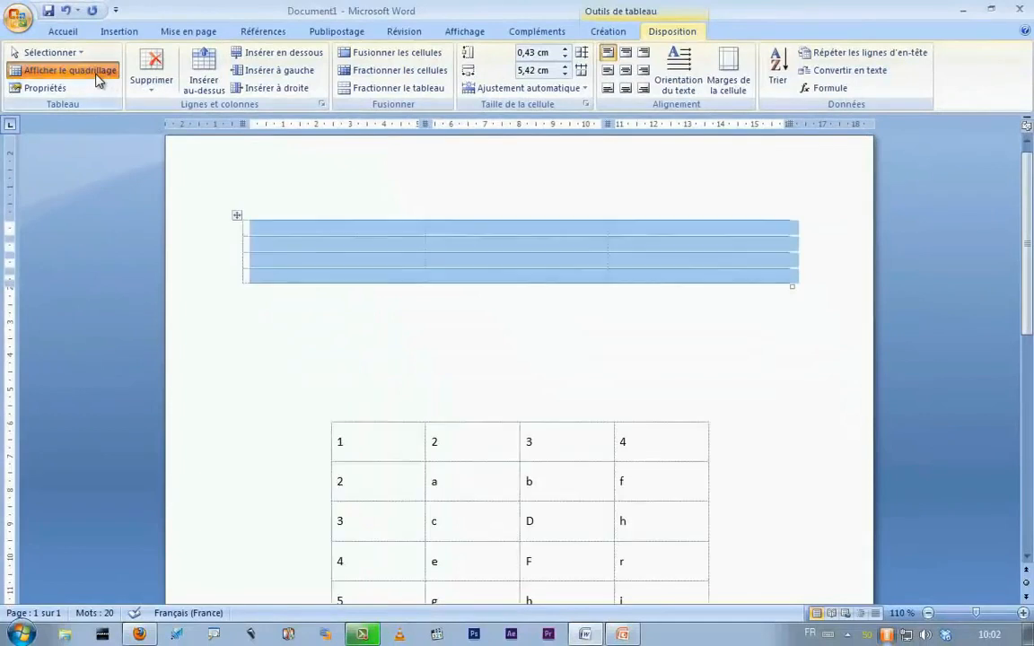
click(355, 360)
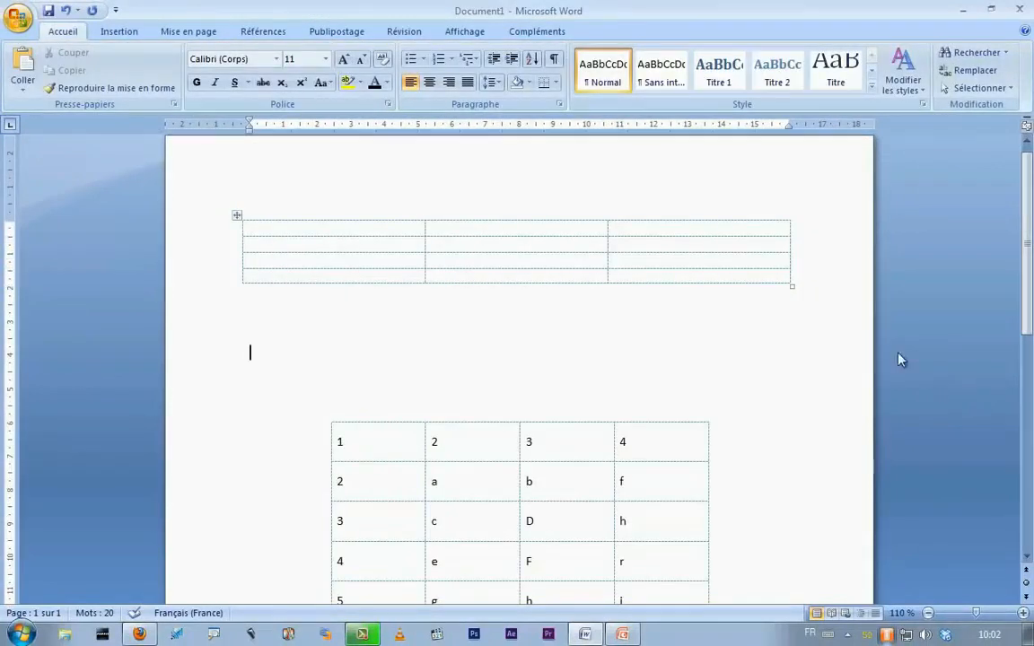
mouse_move(679, 236)
mouse_down()
mouse_move(709, 431)
mouse_move(713, 553)
mouse_up()
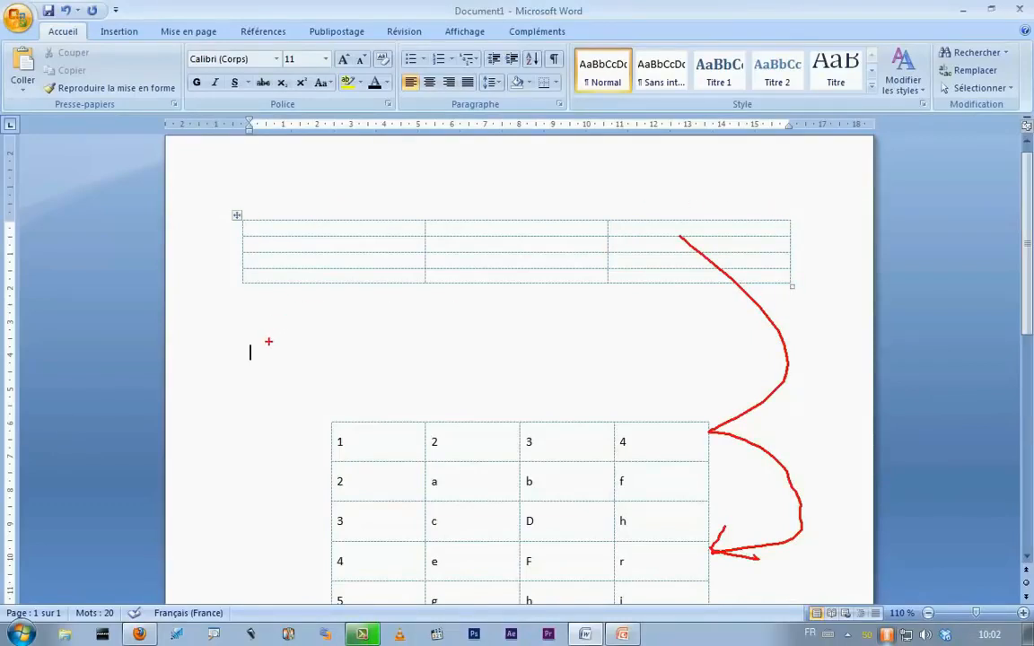
click(307, 226)
click(305, 246)
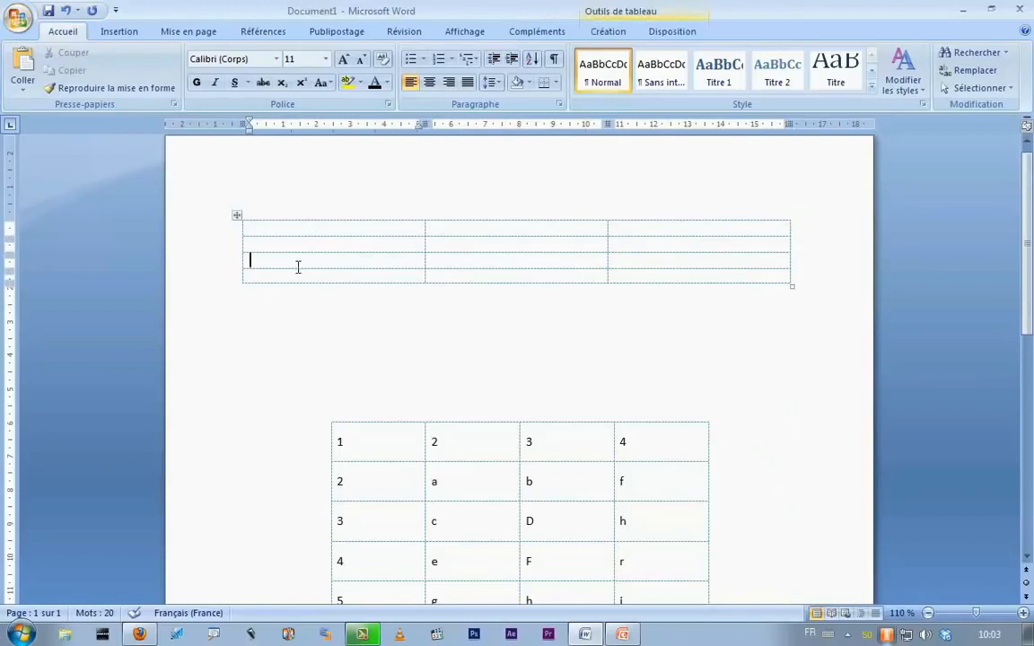
click(310, 326)
scroll(599, 323, down, 5)
scroll(611, 330, up, 4)
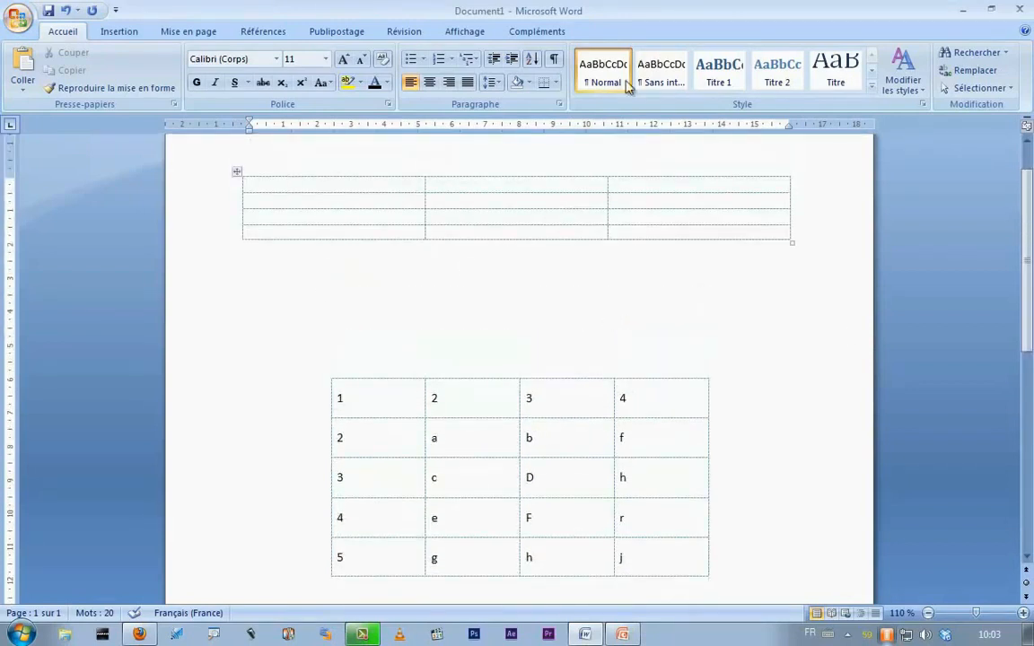
Step: Hide the table gridlines, then display them again from within the upper table
click(405, 217)
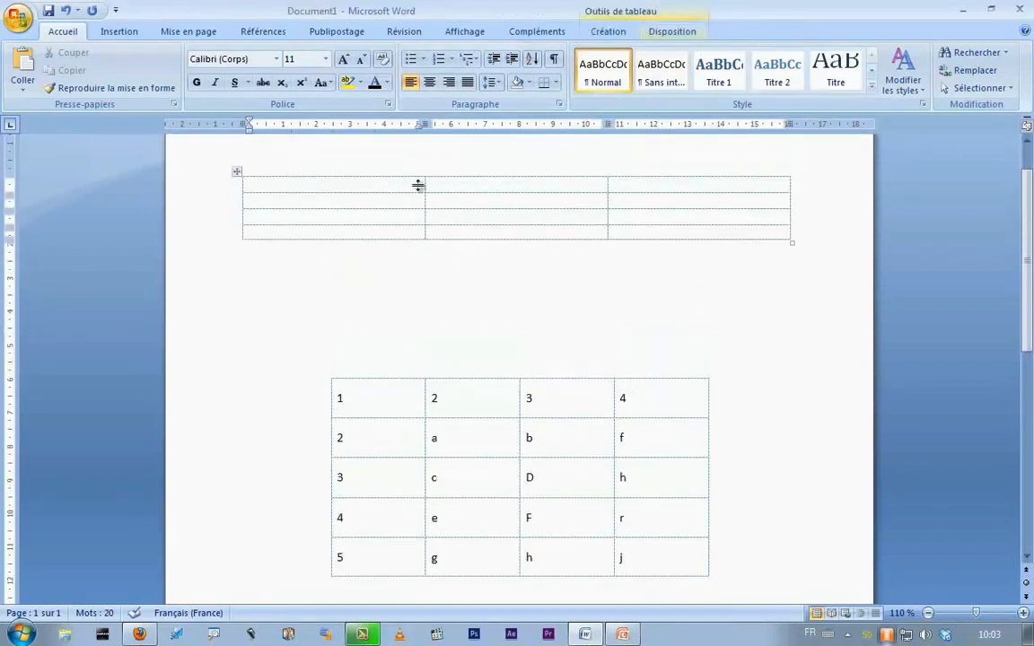
click(670, 32)
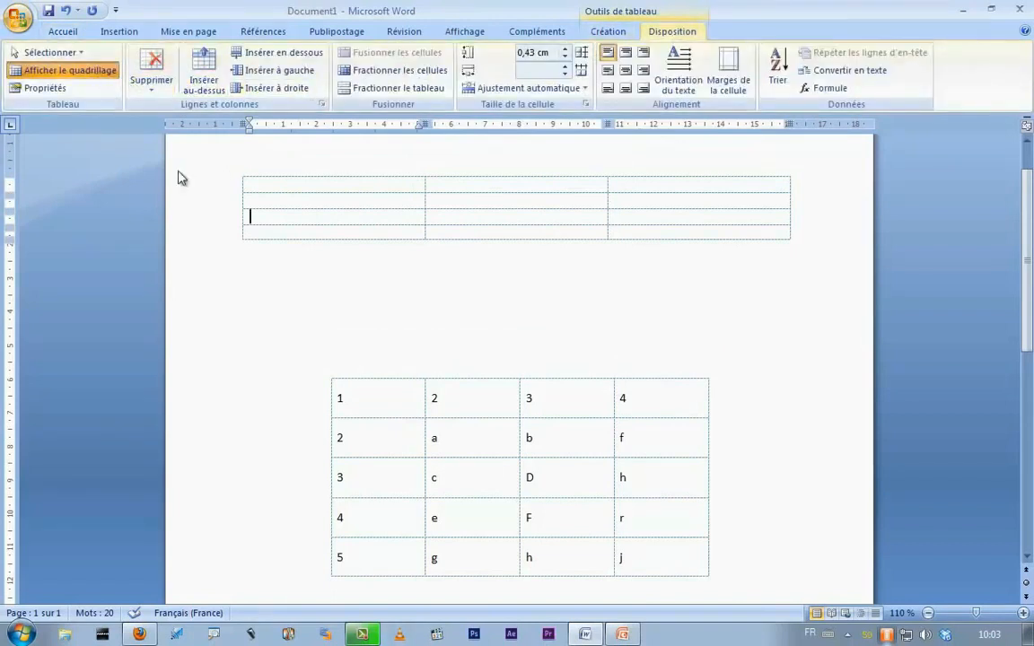
click(96, 79)
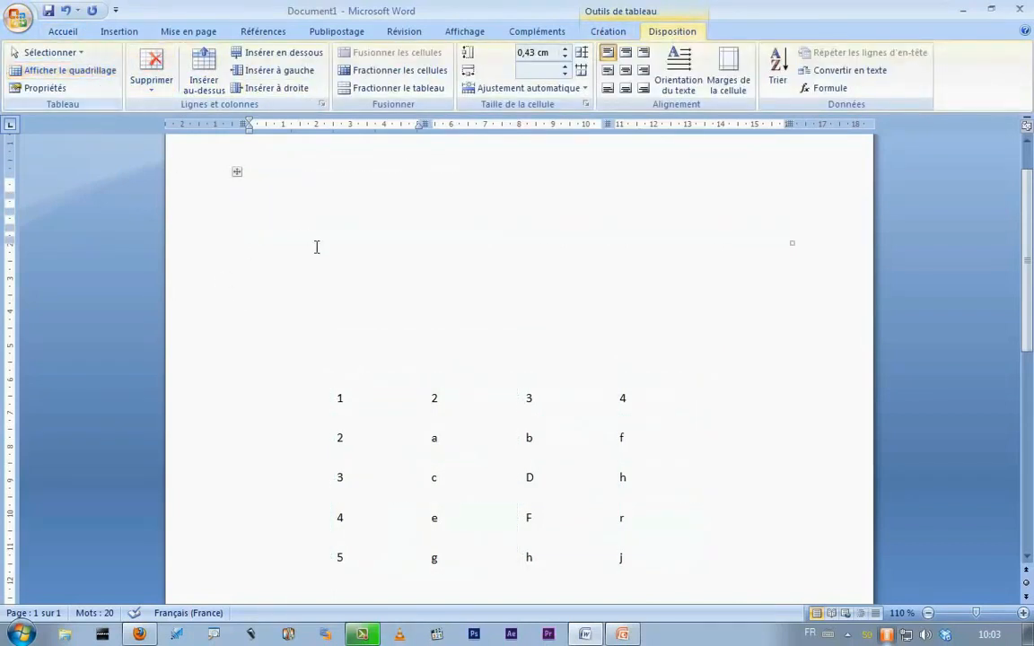
click(316, 247)
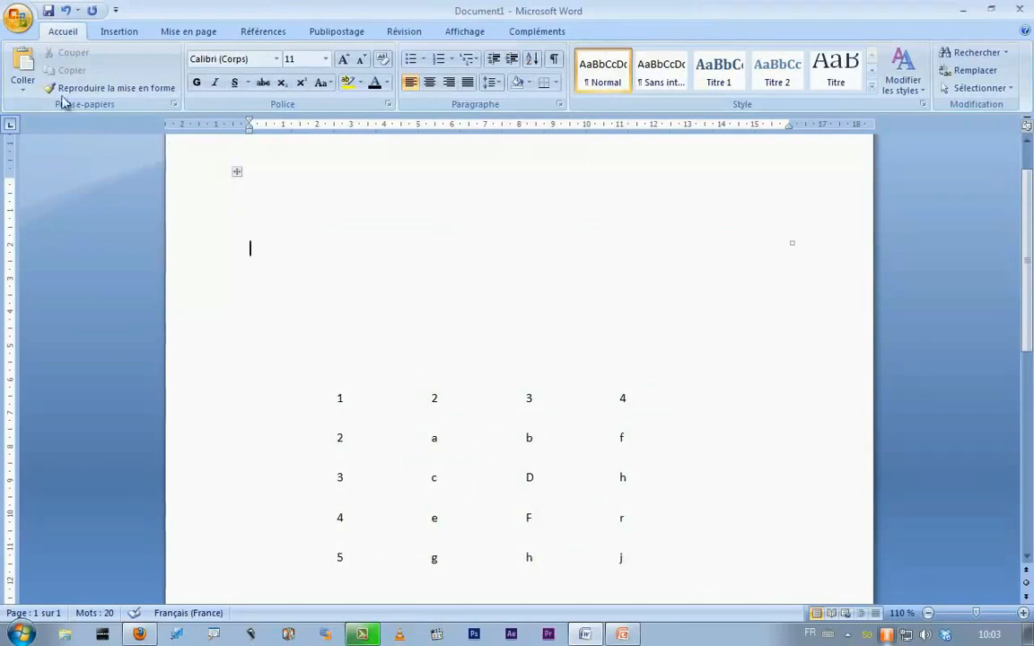
click(417, 222)
click(672, 32)
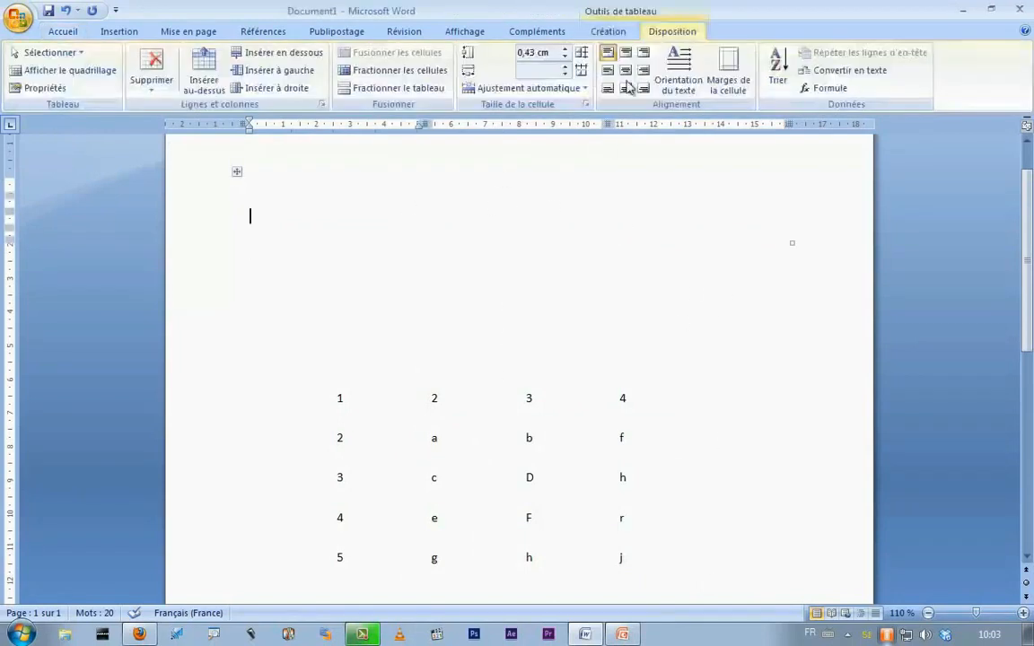
click(63, 70)
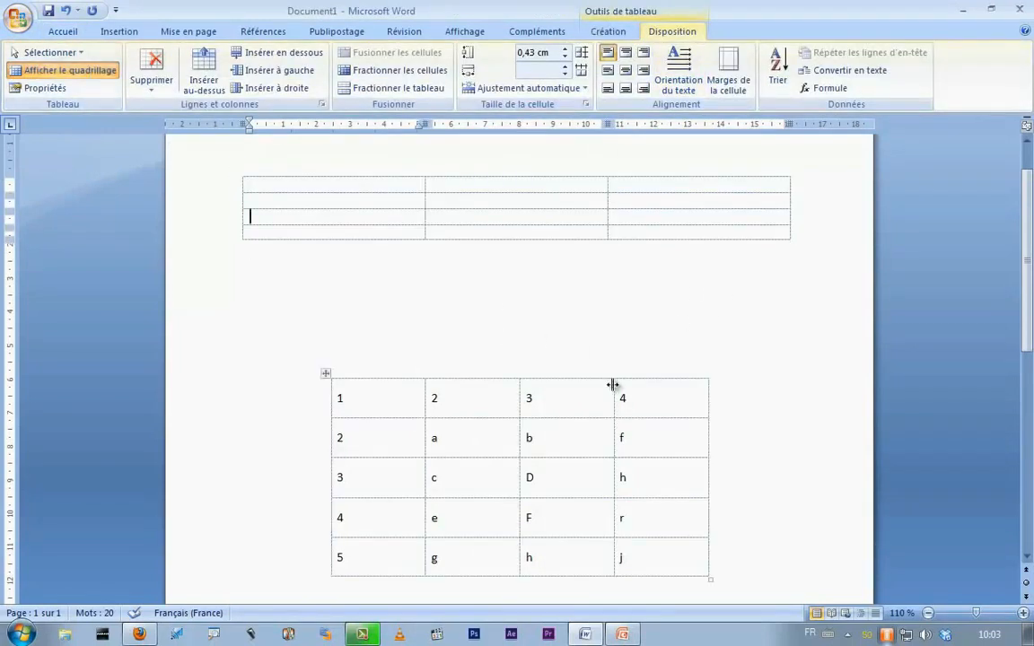
Step: Undo the border removal and the insertion of the upper table
key(ctrl+z)
key(ctrl+z)
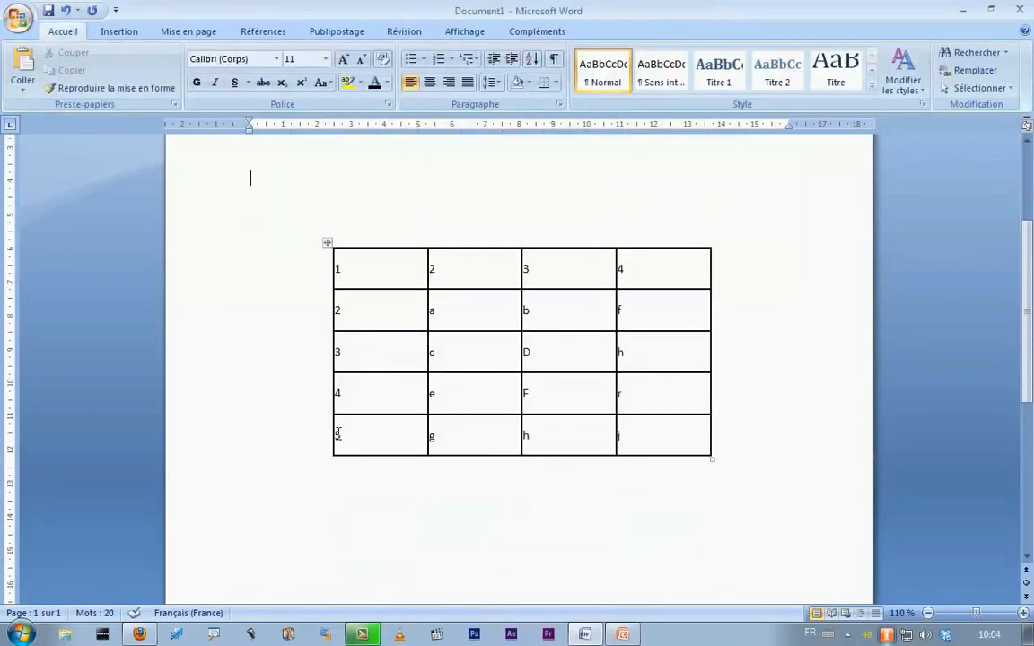
drag(274, 194, 744, 482)
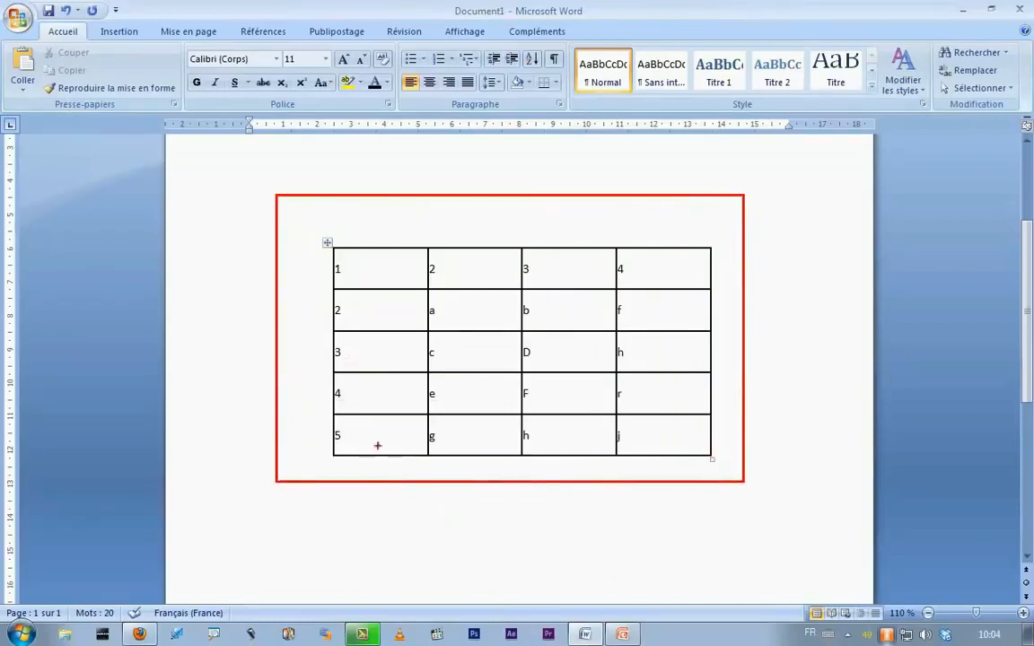
mouse_move(329, 261)
mouse_down()
mouse_move(350, 353)
mouse_move(354, 445)
mouse_up()
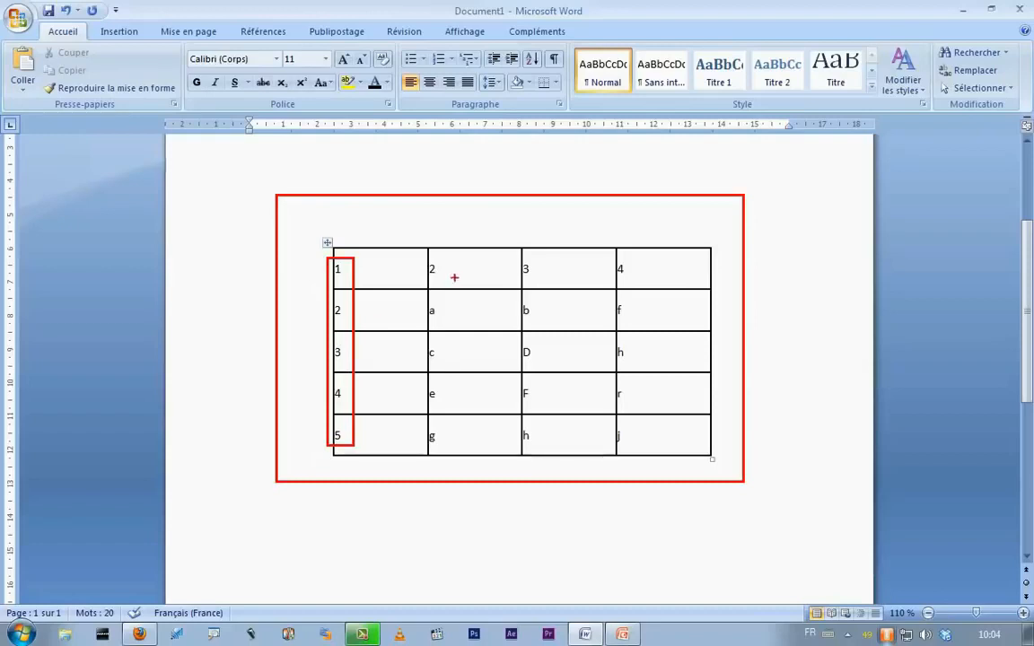
drag(405, 258, 437, 448)
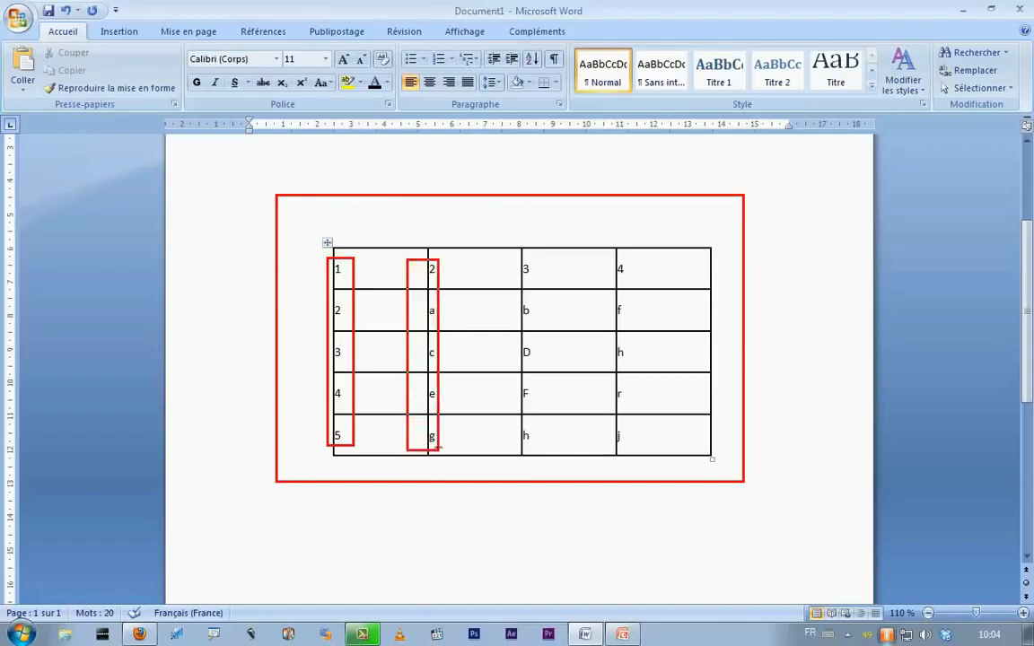
drag(487, 411, 486, 398)
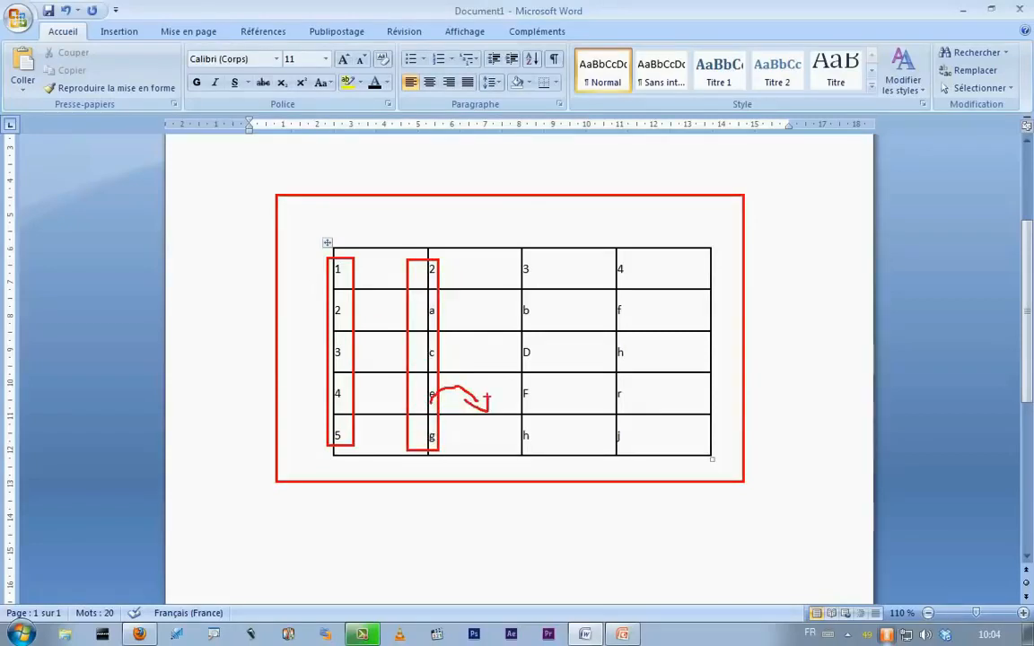
key(Escape)
Step: Set the default left cell margin of the bordered table with numbers and letters to 0,15 cm
click(362, 351)
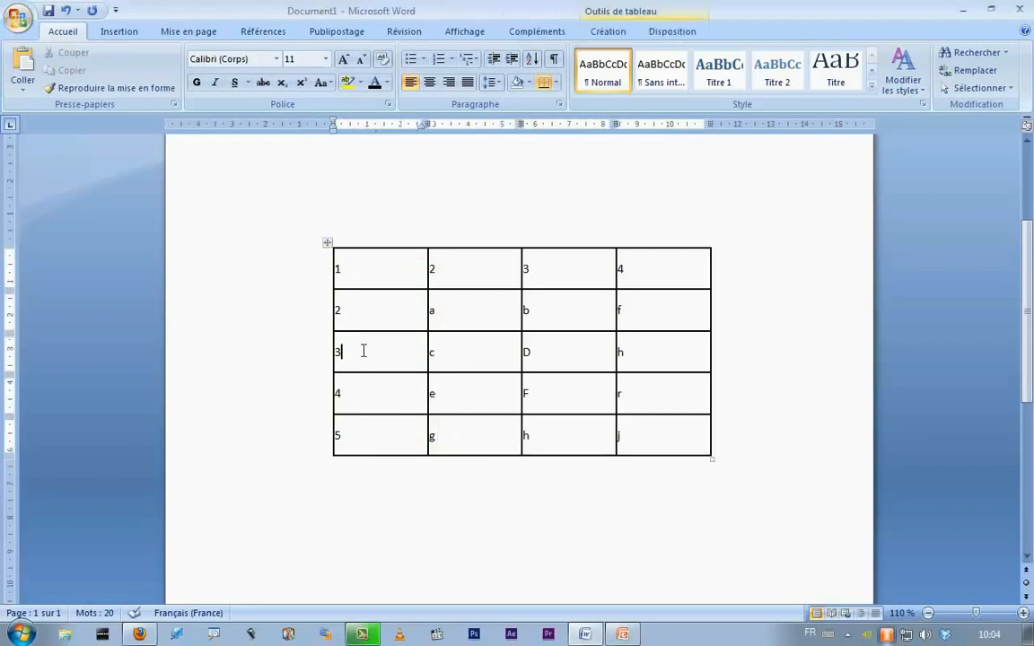
click(668, 34)
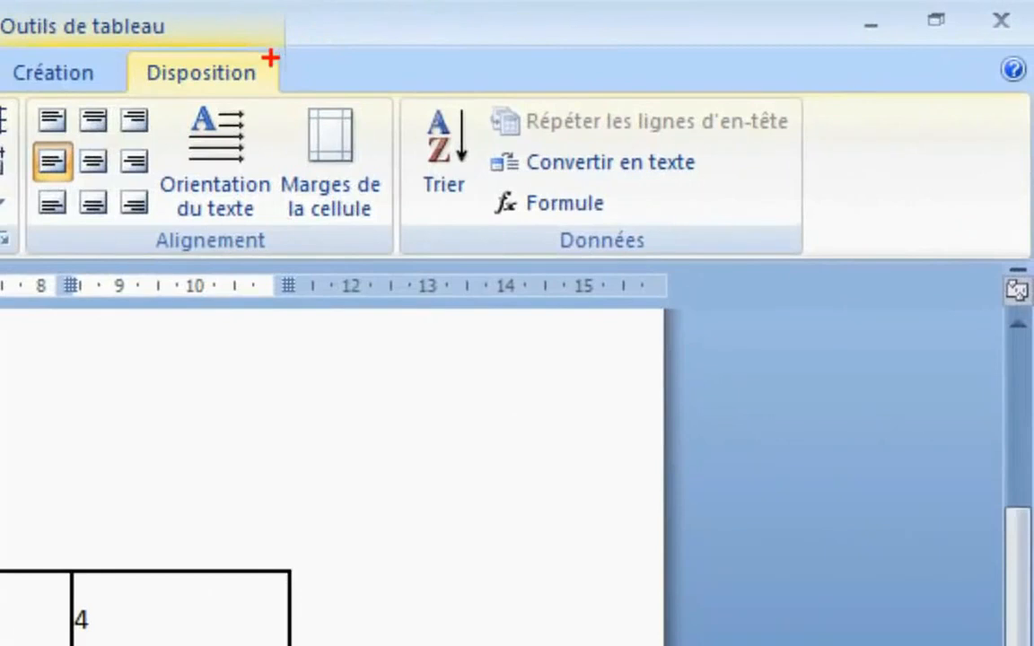
drag(647, 44, 704, 100)
mouse_move(382, 197)
mouse_down()
mouse_move(383, 258)
mouse_move(394, 261)
mouse_up()
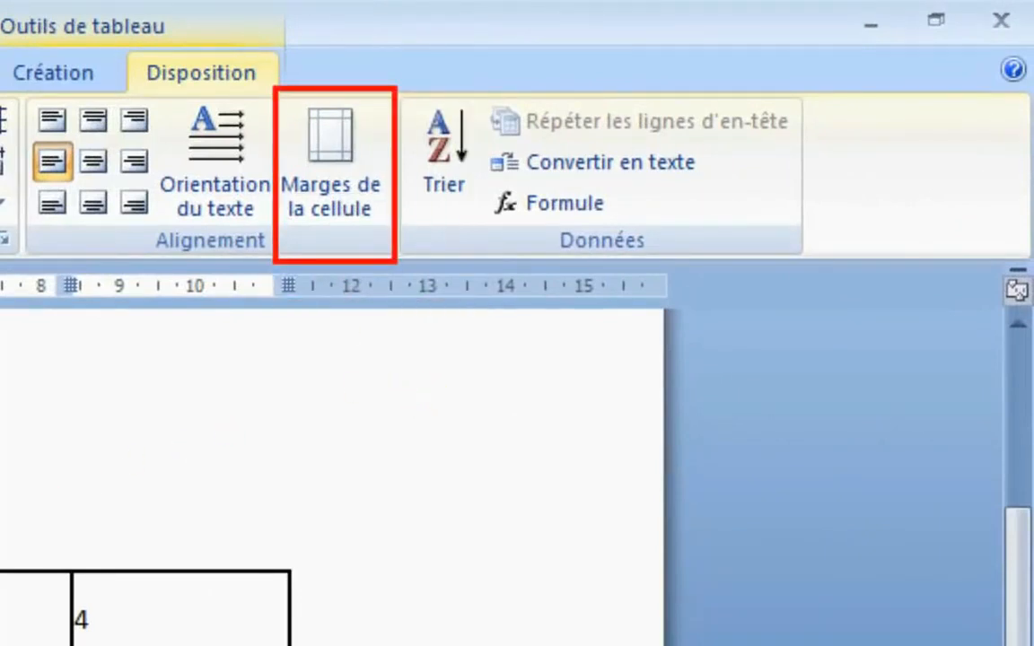
key(Escape)
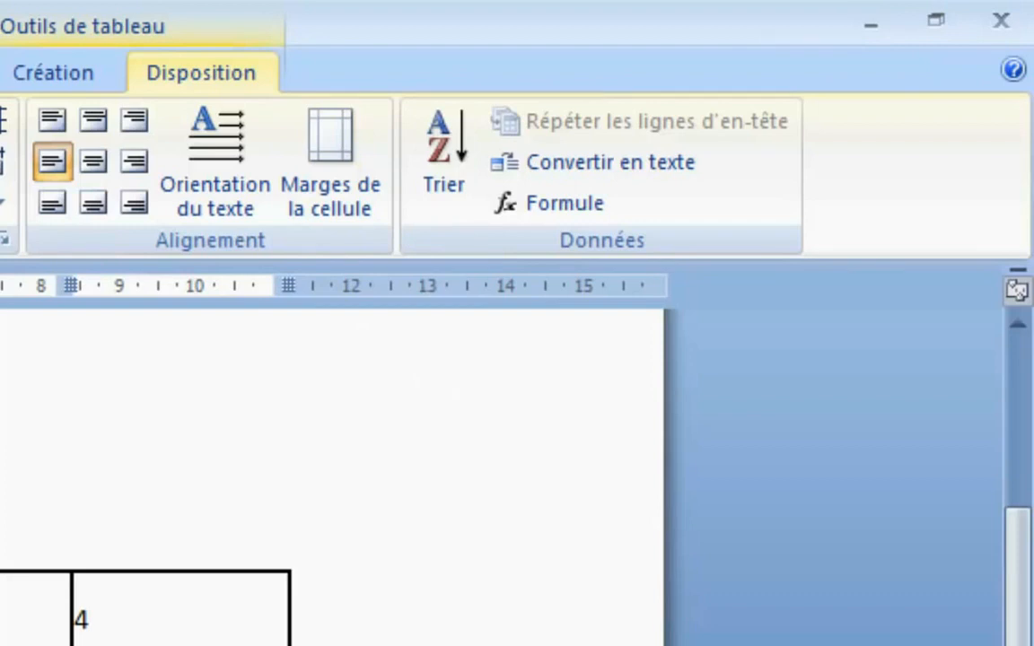
click(331, 161)
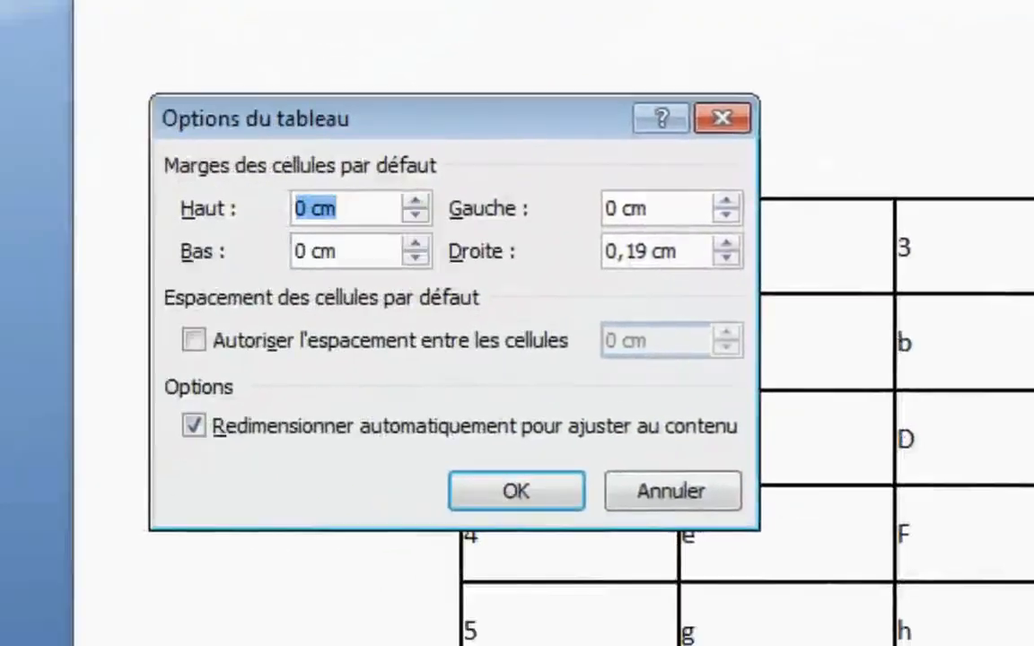
drag(485, 127, 631, 109)
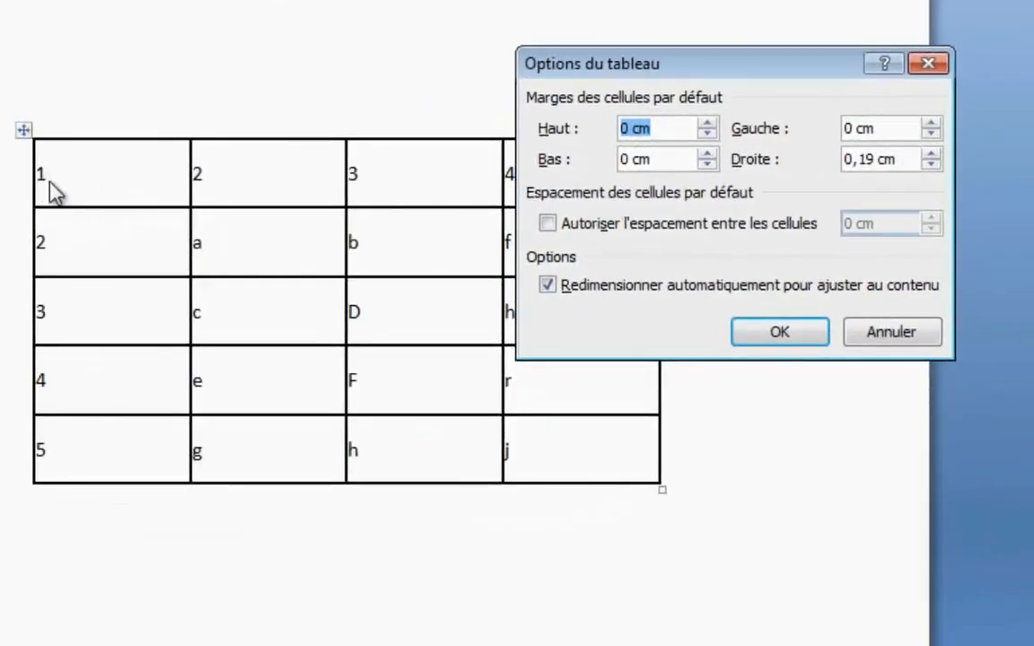
click(932, 123)
double_click(932, 123)
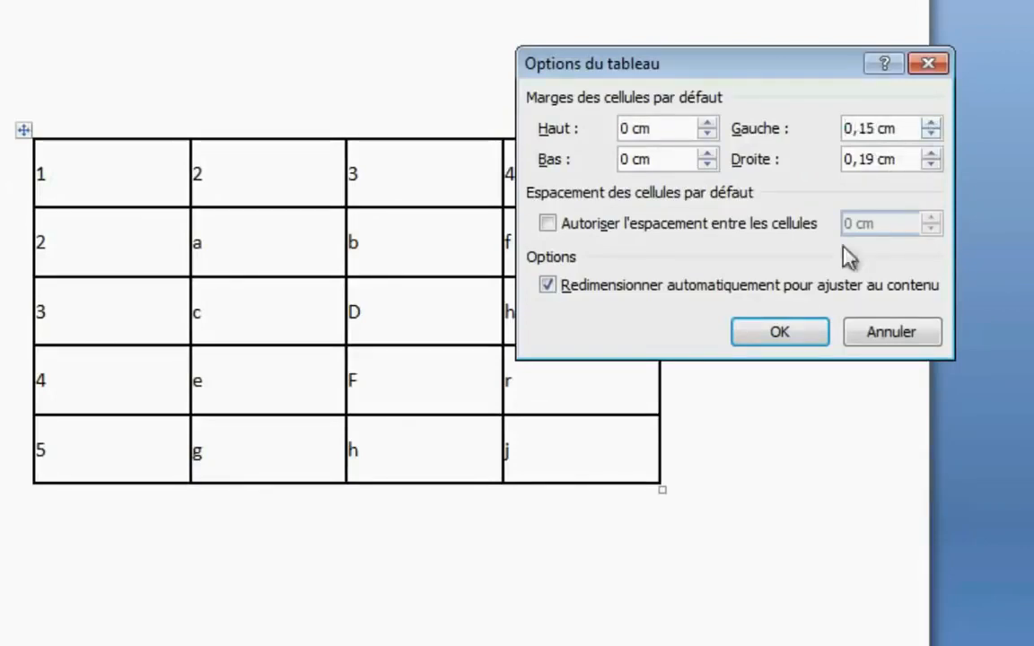
click(801, 342)
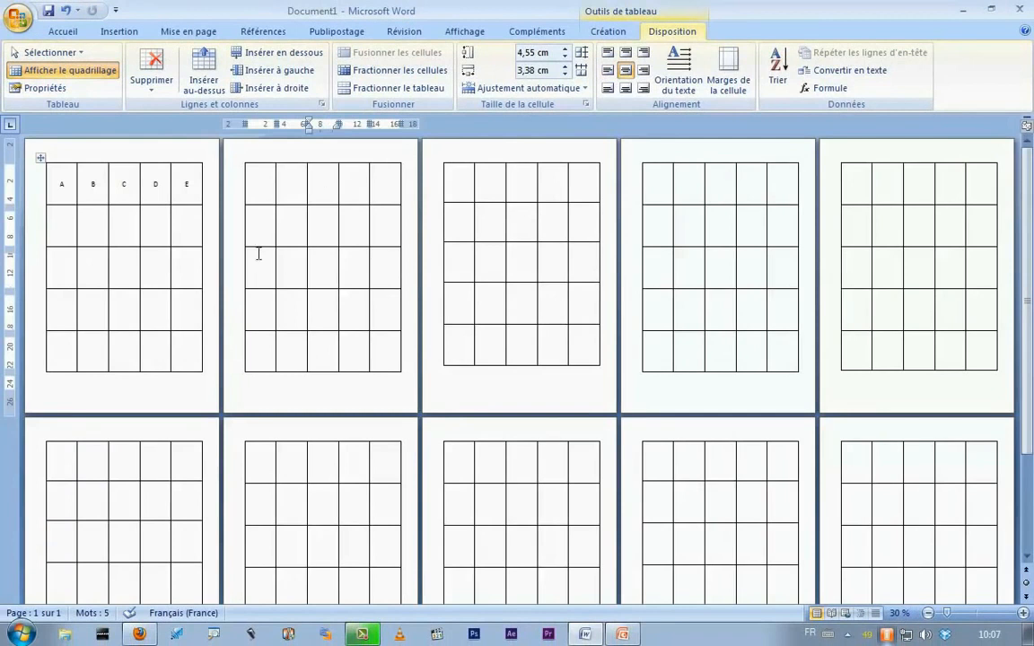
Step: Format the letters A to E in the table's first row as bold, red, 48 pt text
click(31, 182)
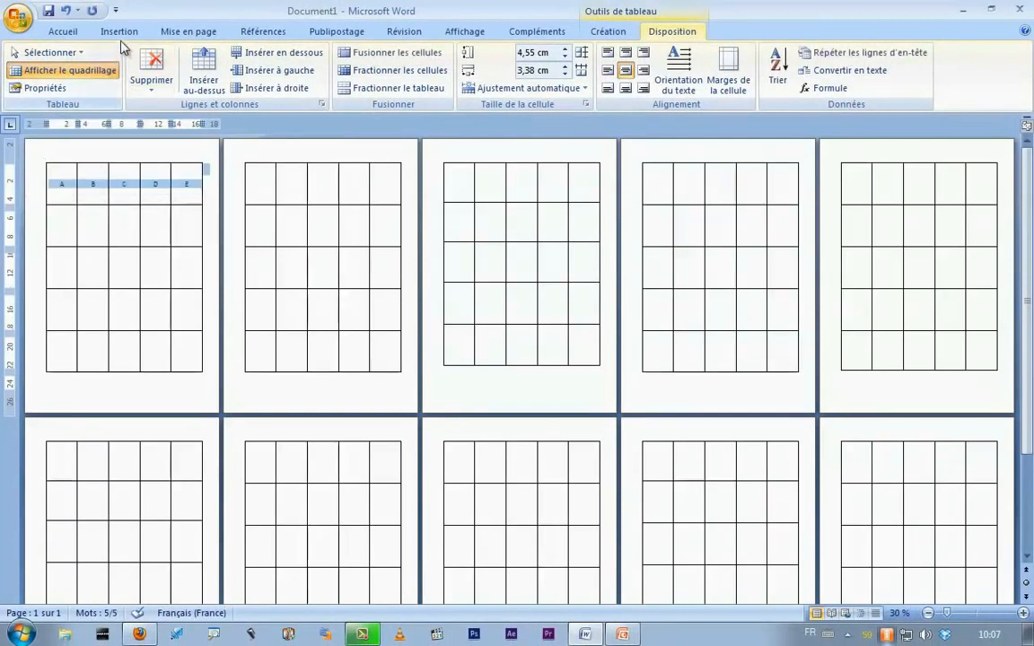
click(59, 34)
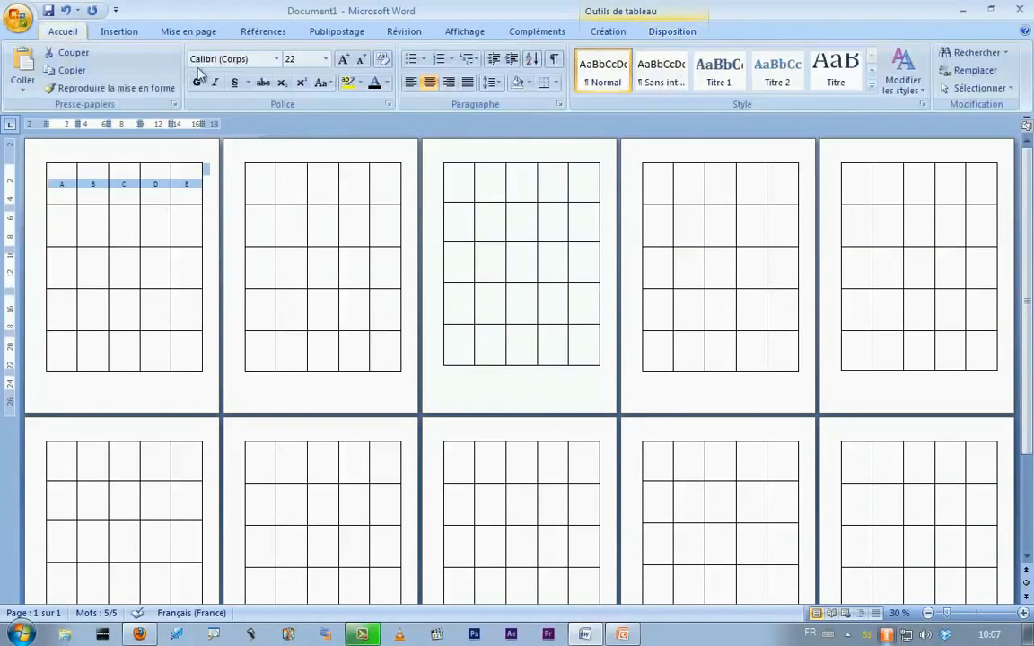
click(345, 61)
click(345, 61)
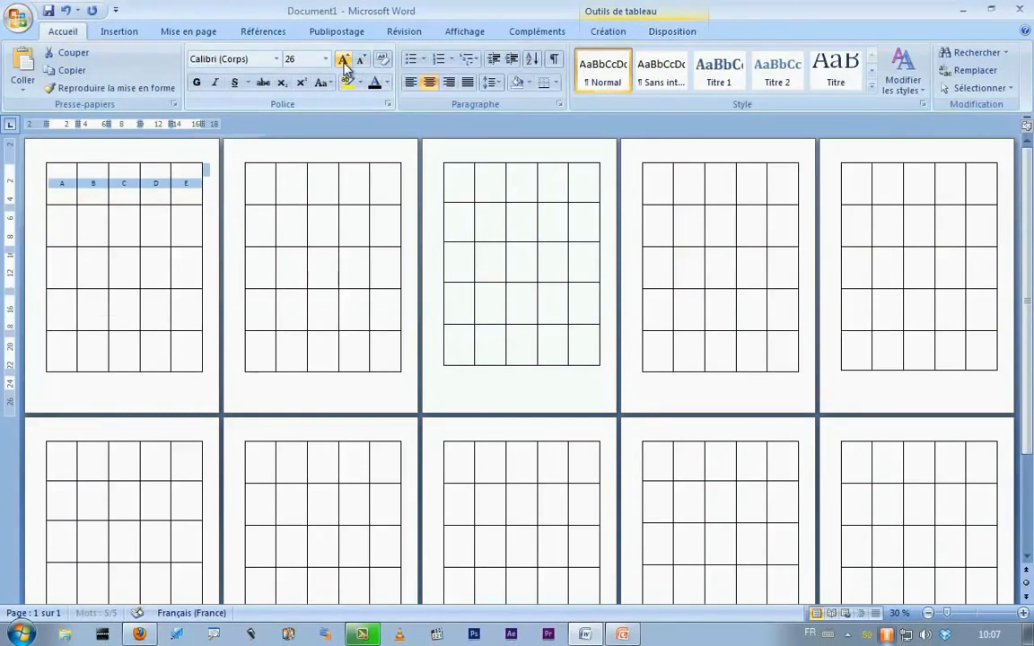
click(198, 82)
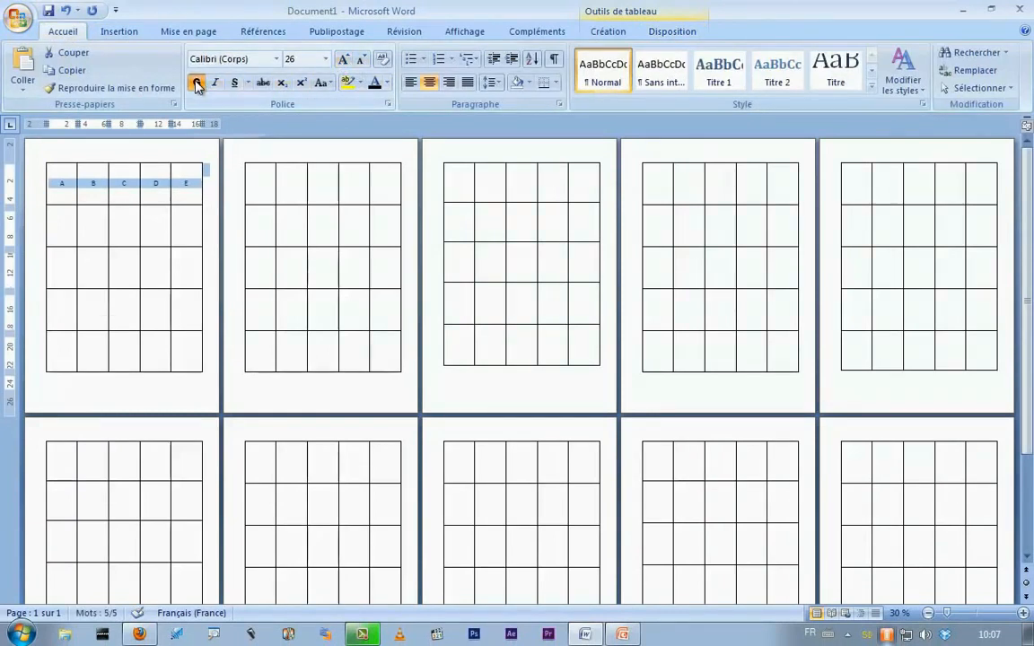
click(387, 83)
click(375, 222)
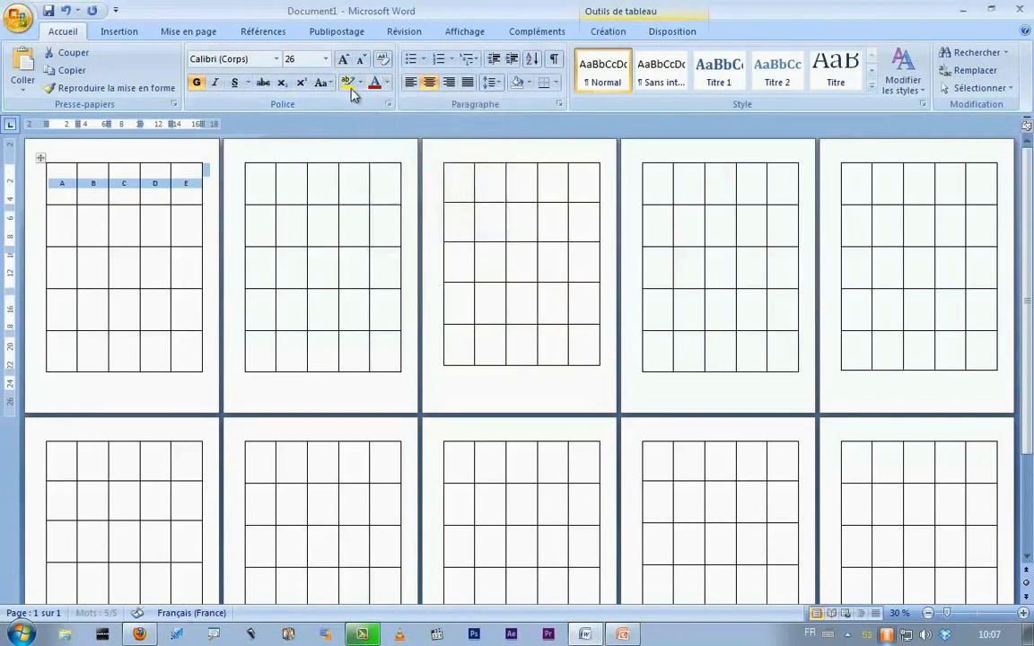
click(342, 60)
click(342, 60)
click(342, 61)
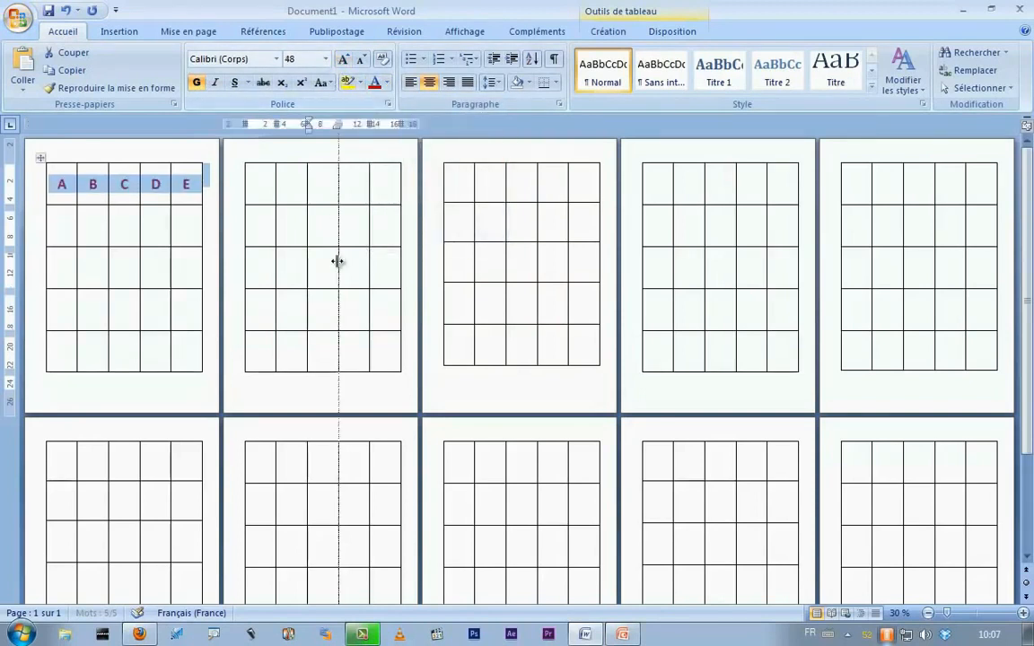
click(183, 186)
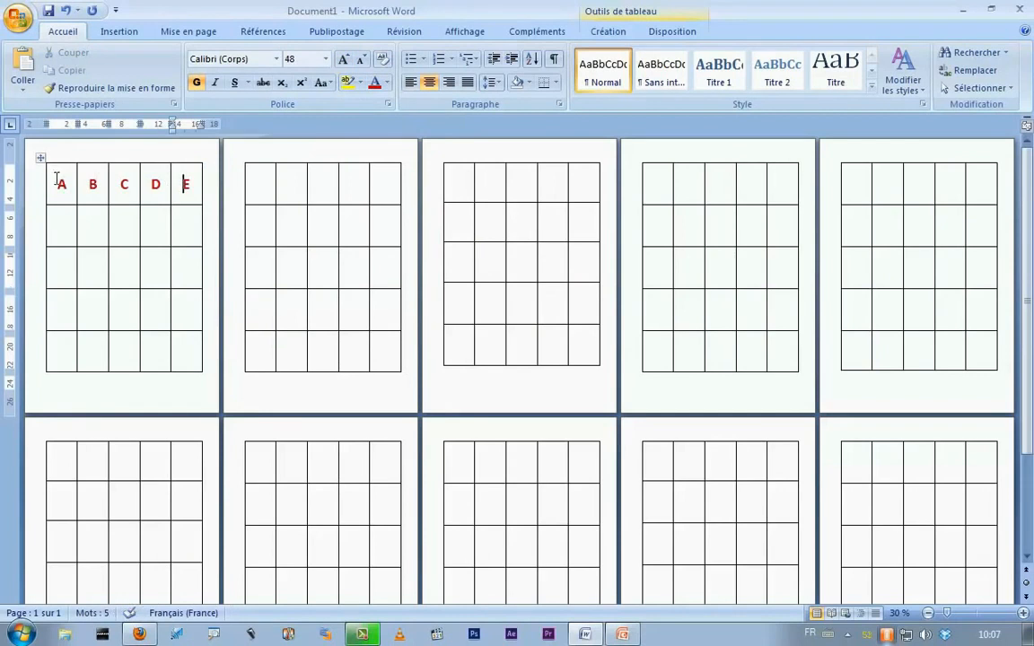
drag(242, 157, 406, 208)
drag(433, 154, 602, 208)
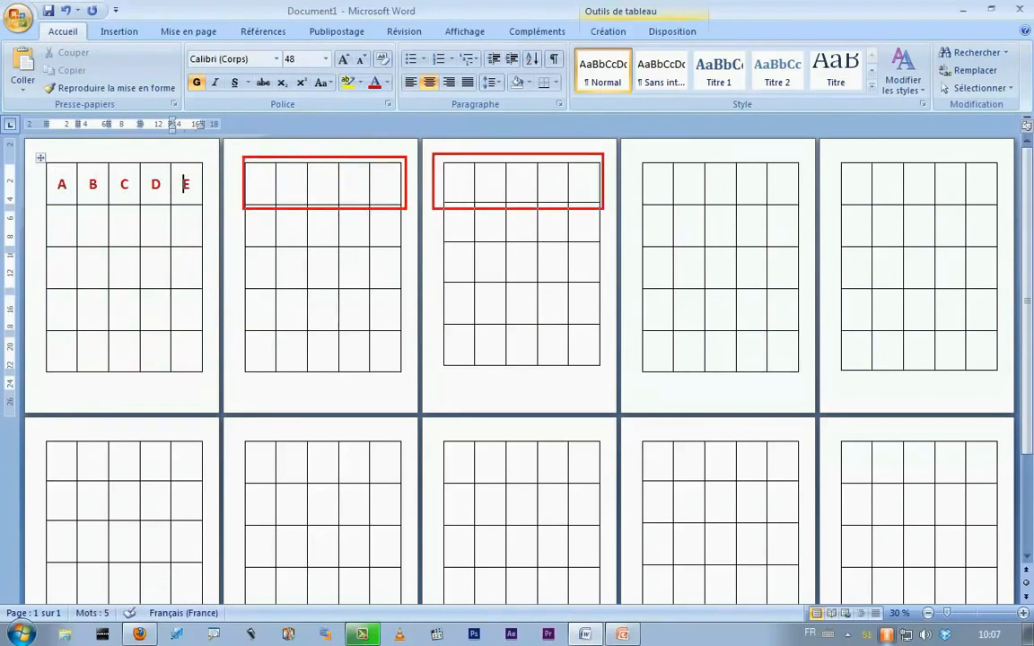
drag(641, 157, 807, 206)
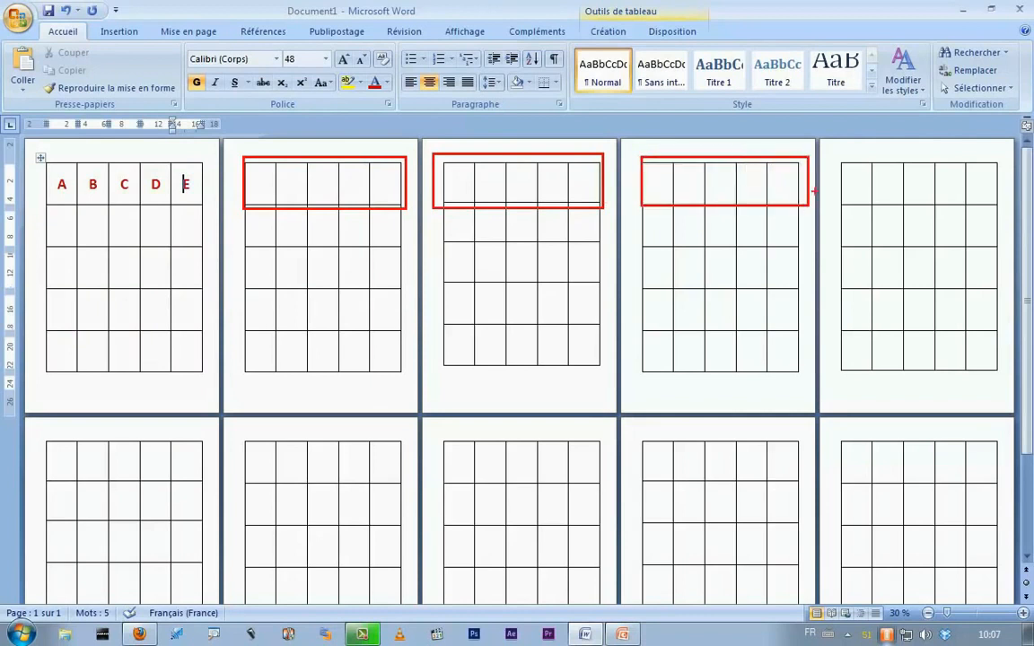
drag(835, 153, 998, 207)
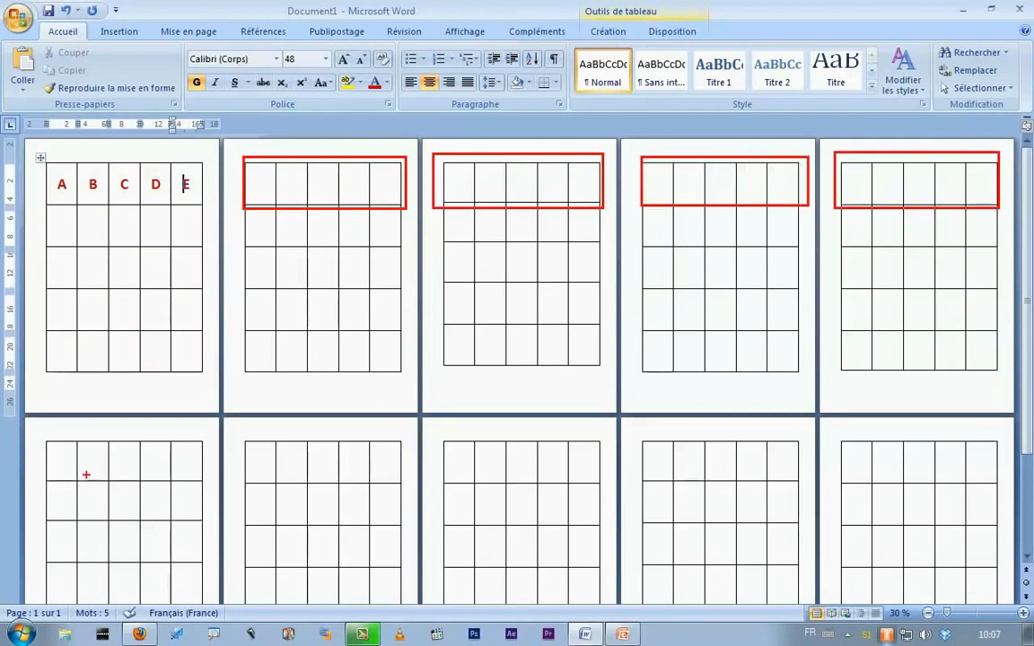
drag(47, 437, 204, 480)
drag(240, 430, 405, 491)
drag(438, 439, 602, 484)
drag(637, 434, 796, 490)
drag(825, 439, 995, 489)
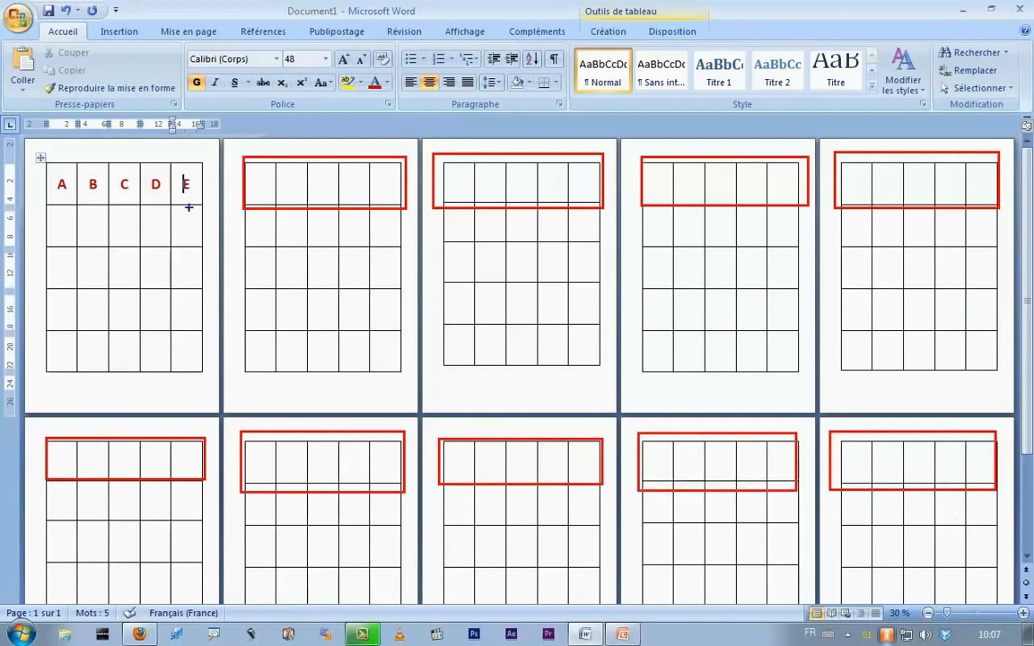
mouse_move(32, 154)
mouse_down()
mouse_move(65, 175)
mouse_move(219, 207)
mouse_move(207, 209)
mouse_move(254, 196)
mouse_up()
mouse_move(358, 188)
mouse_down()
mouse_move(645, 169)
mouse_move(888, 180)
mouse_up()
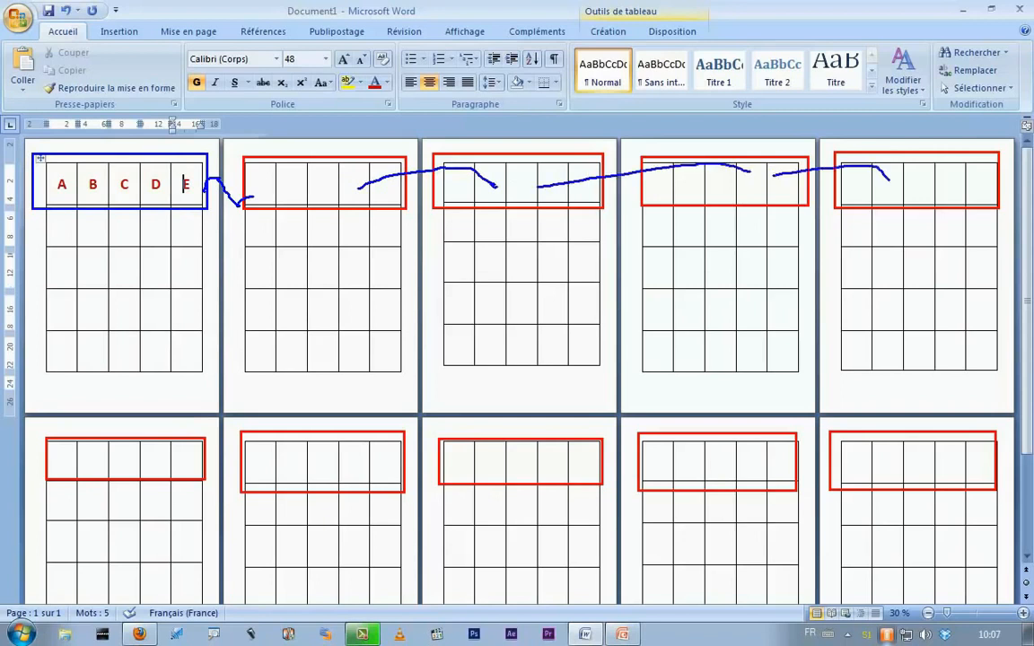
key(Escape)
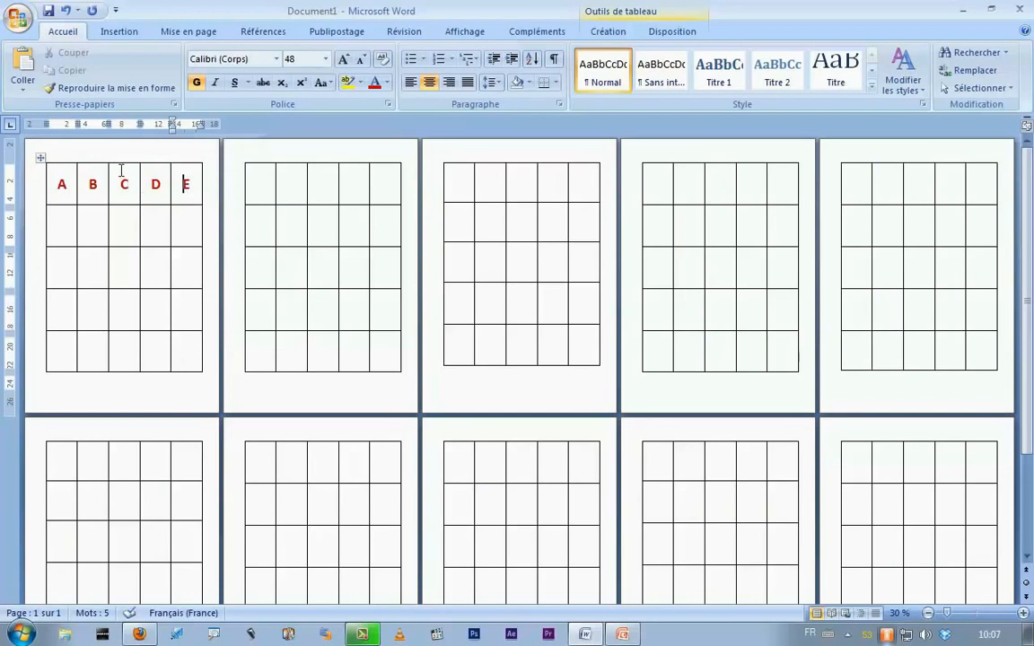
Step: Repeat the A to E header row of the multi-page table on every page
click(670, 33)
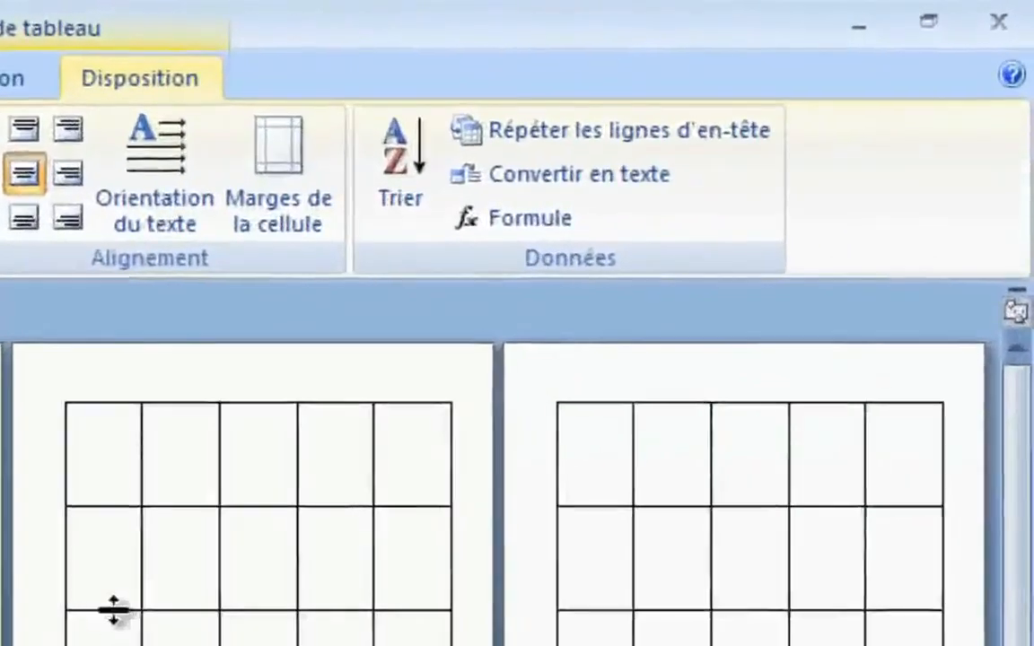
key(ctrl+2)
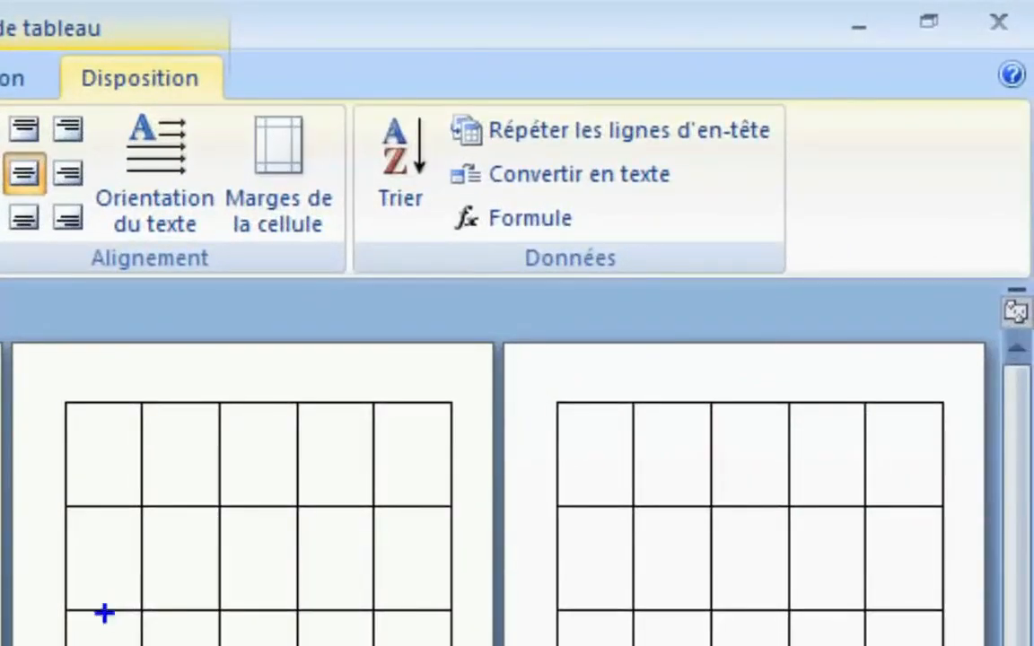
key(r)
mouse_move(444, 92)
mouse_down()
mouse_move(707, 162)
mouse_move(806, 155)
mouse_up()
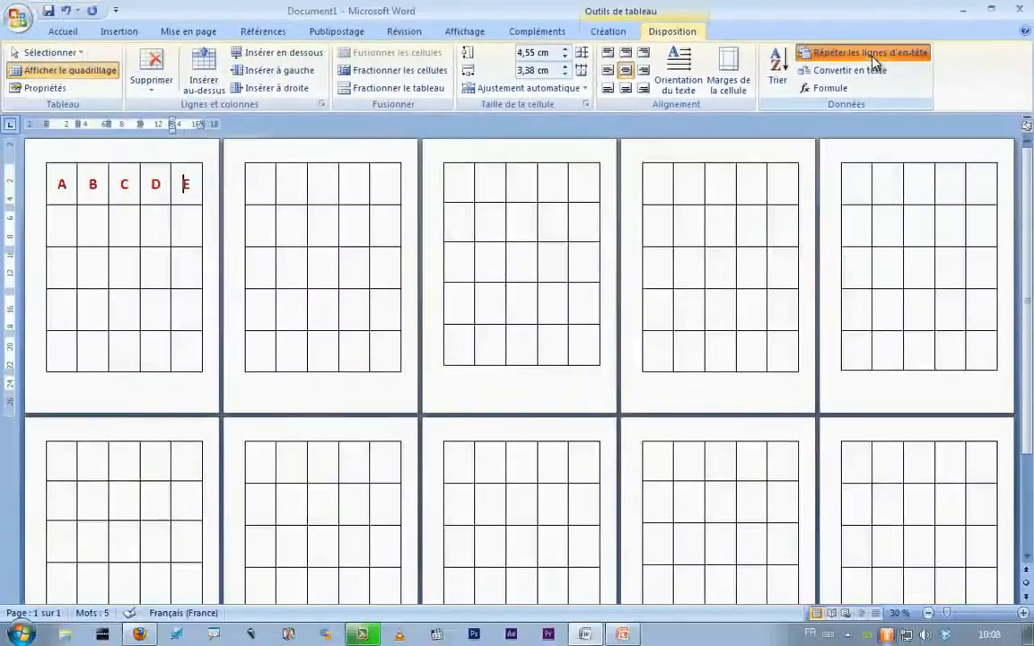
click(628, 130)
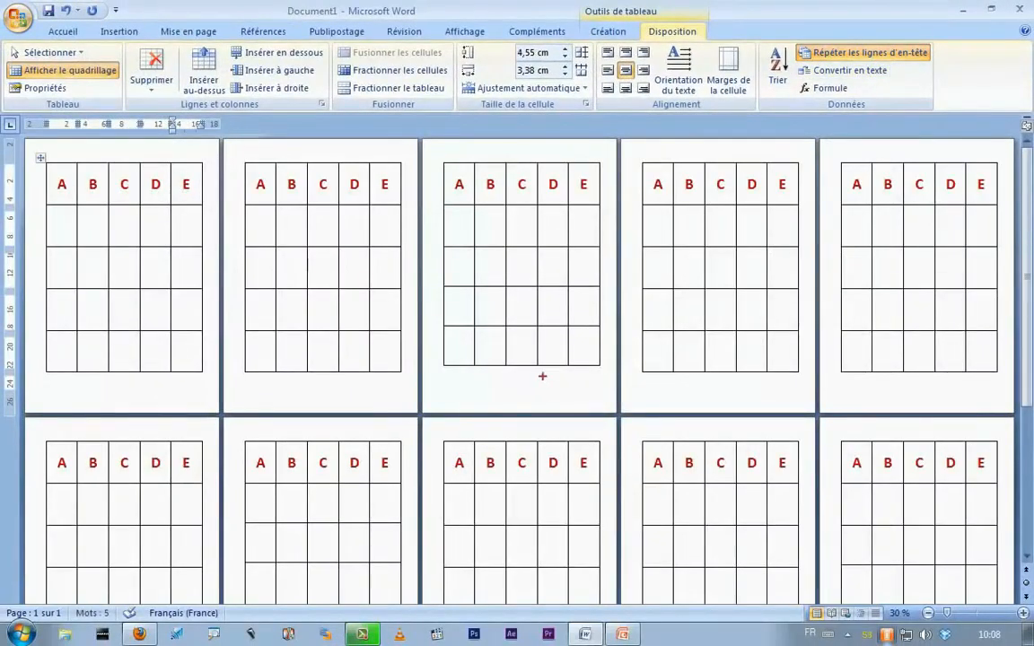
mouse_move(107, 294)
mouse_down()
mouse_move(269, 284)
mouse_move(303, 299)
mouse_up()
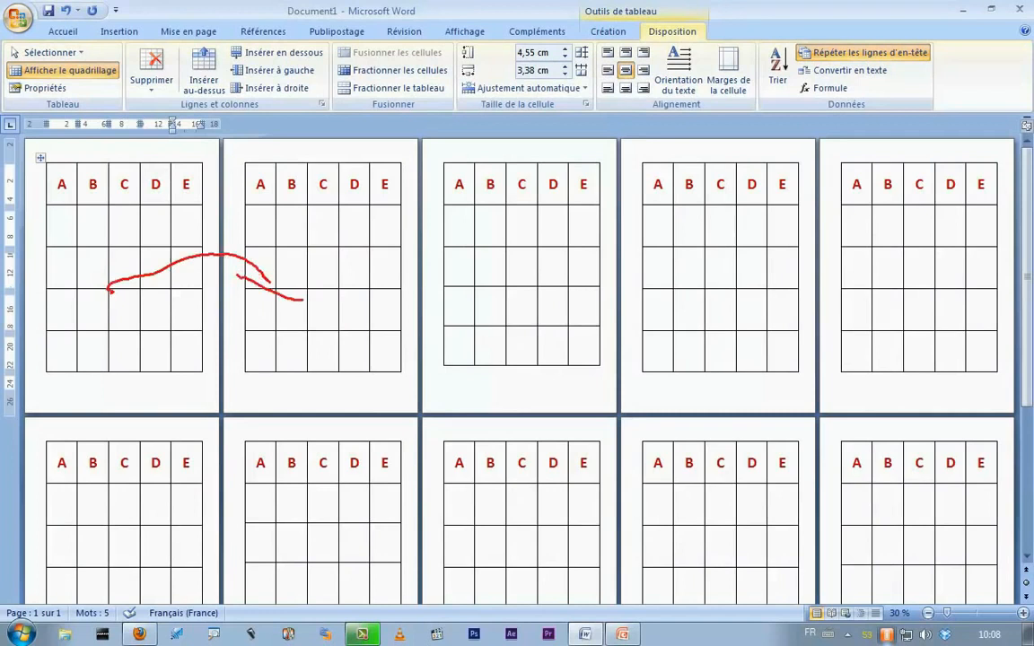
drag(364, 289, 466, 284)
drag(573, 275, 895, 280)
drag(833, 161, 1004, 208)
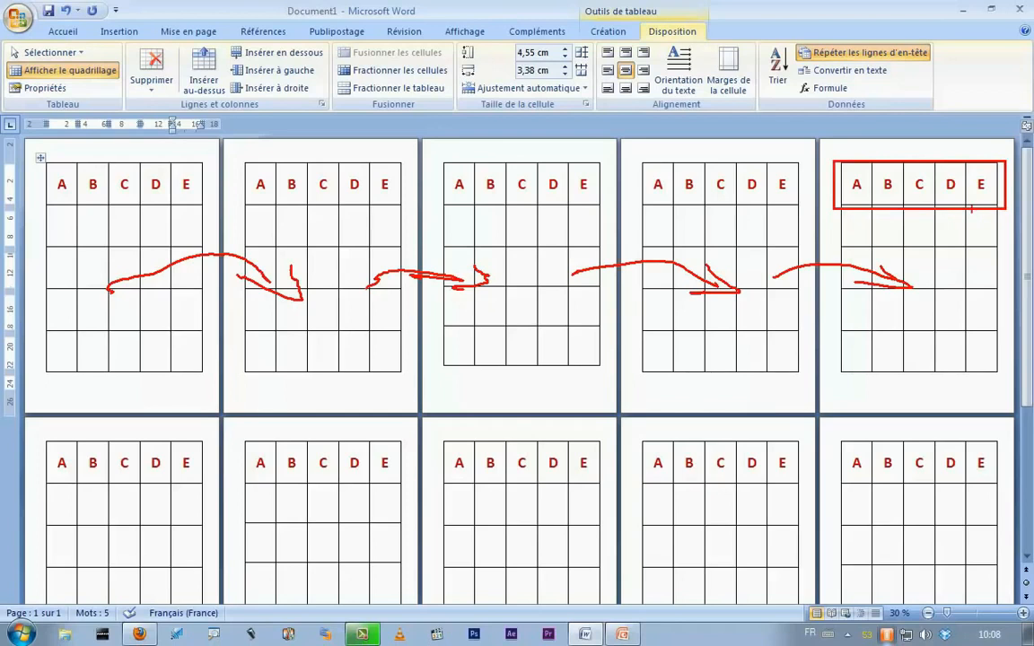
drag(28, 433, 214, 491)
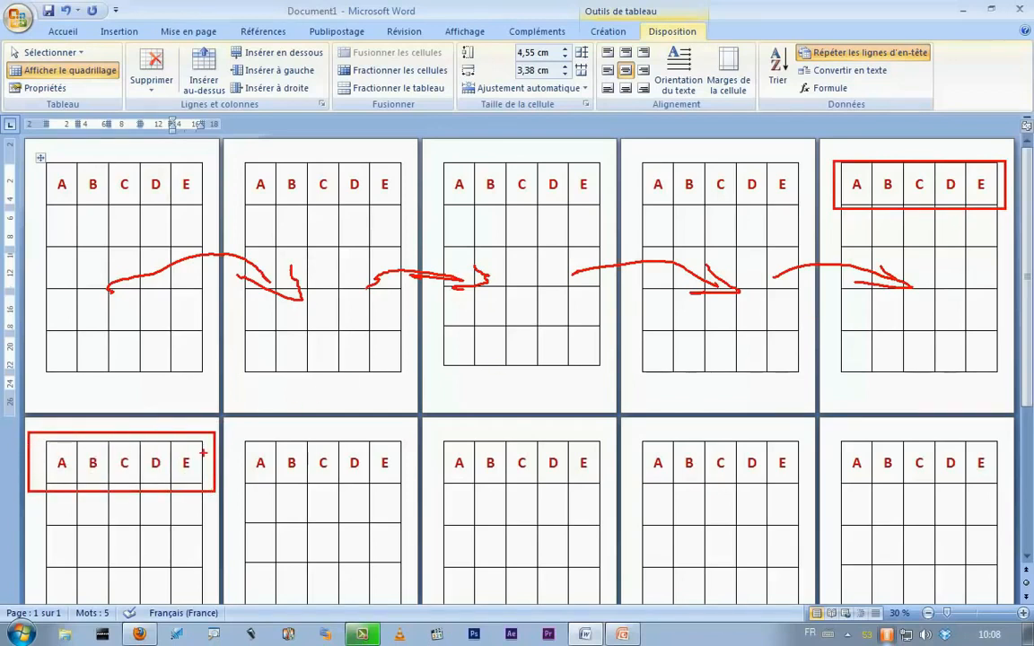